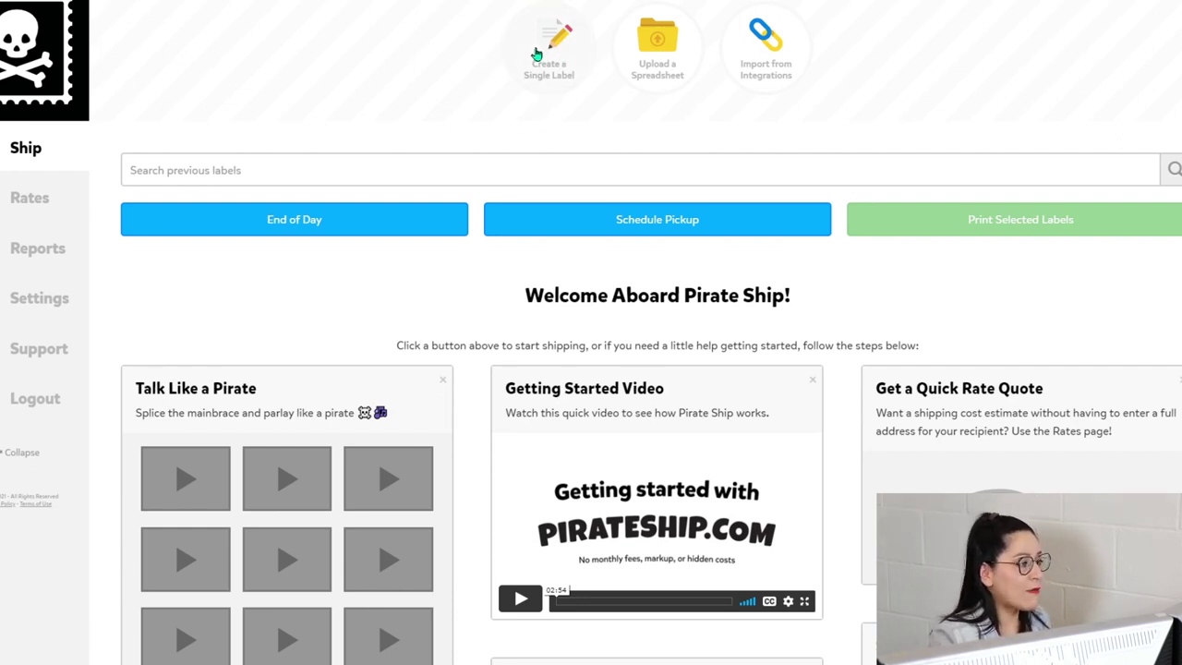
Step: Start a new single shipping label from the Ship page
click(537, 55)
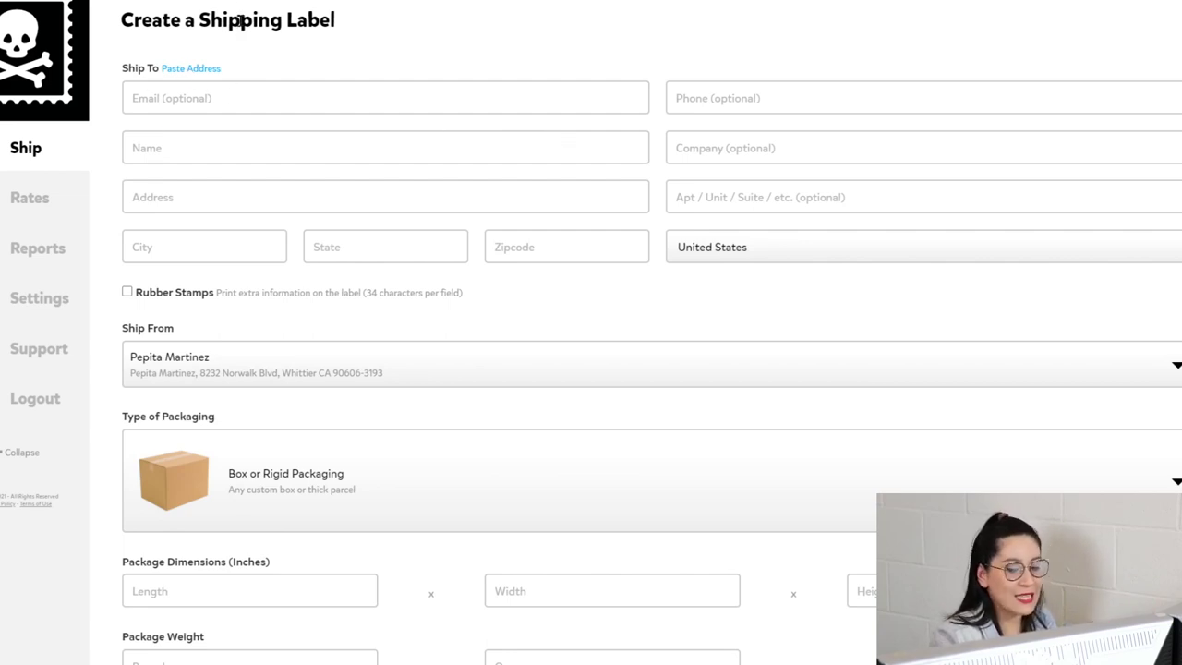
Step: Paste the recipient address so street, city, state and ZIP fill in automatically
click(203, 70)
right_click(212, 92)
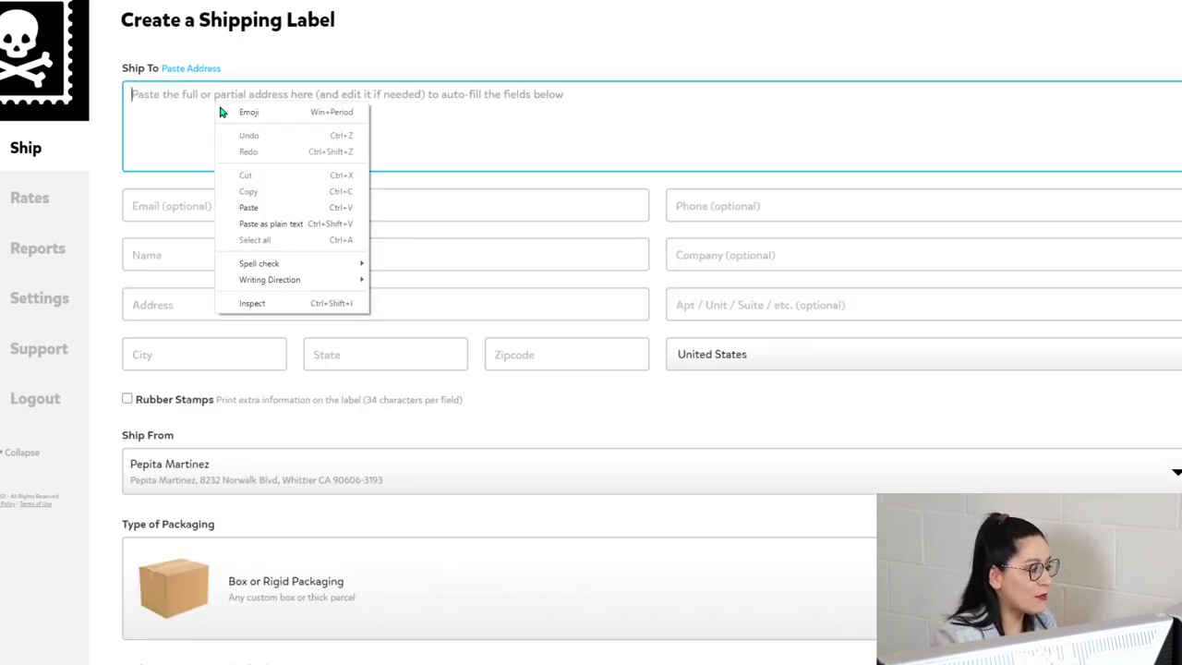
click(267, 212)
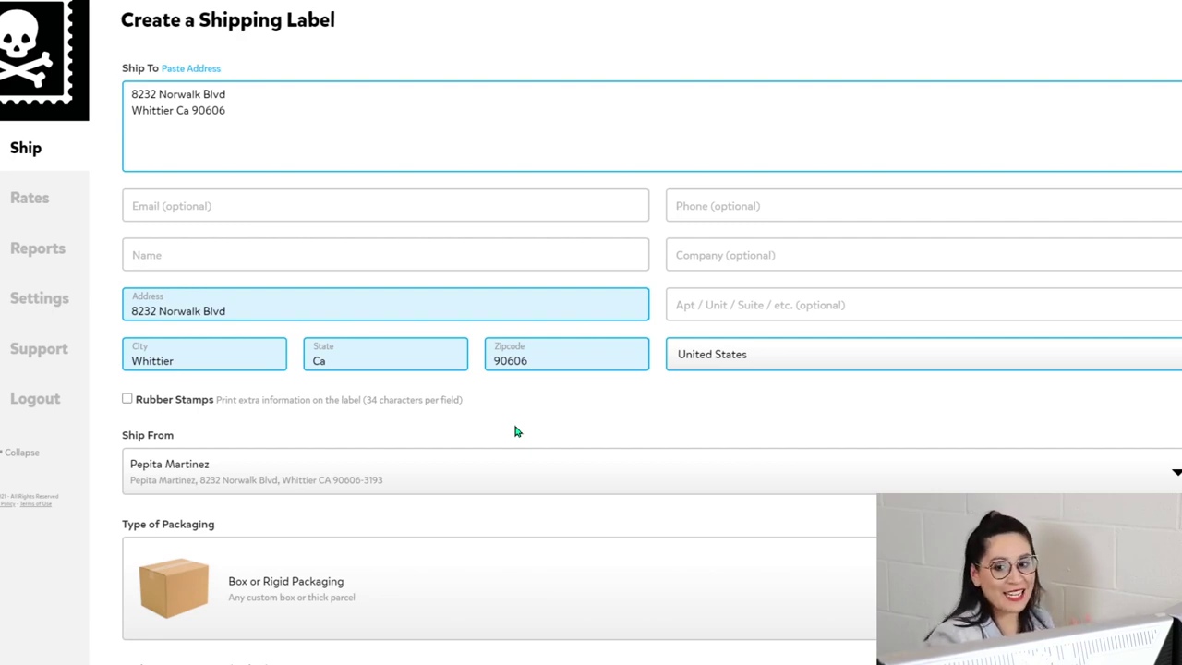
click(519, 431)
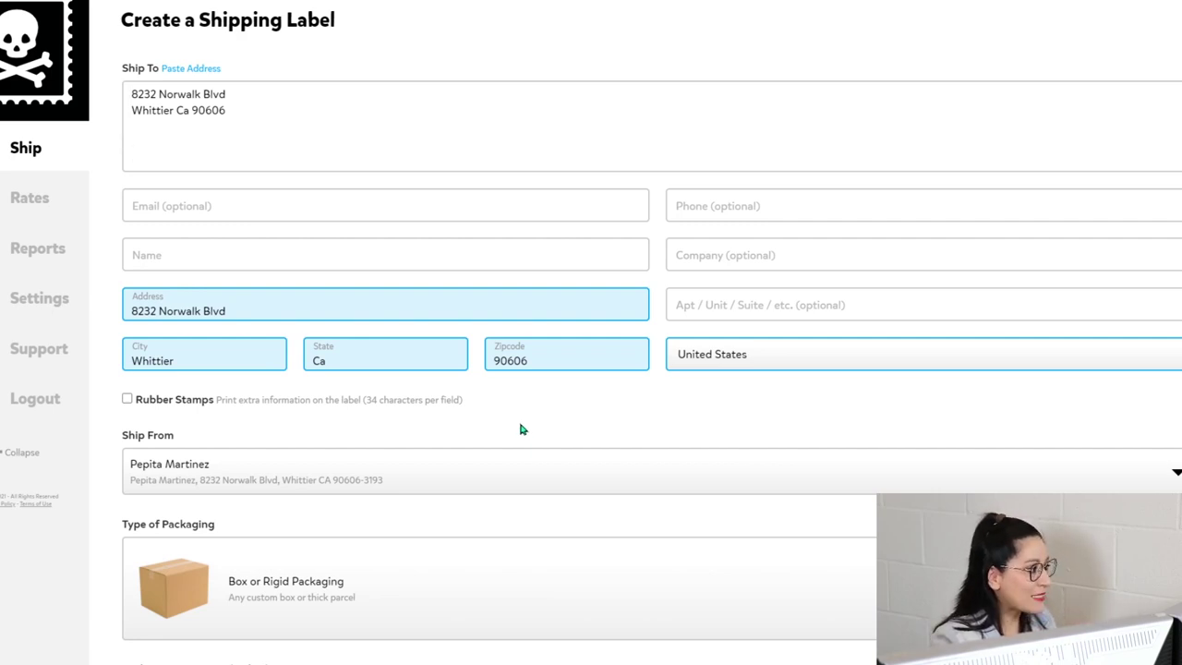
Step: Review the label form from the recipient Name field, then open the Ship From address dropdown
scroll(258, 231, down, 3)
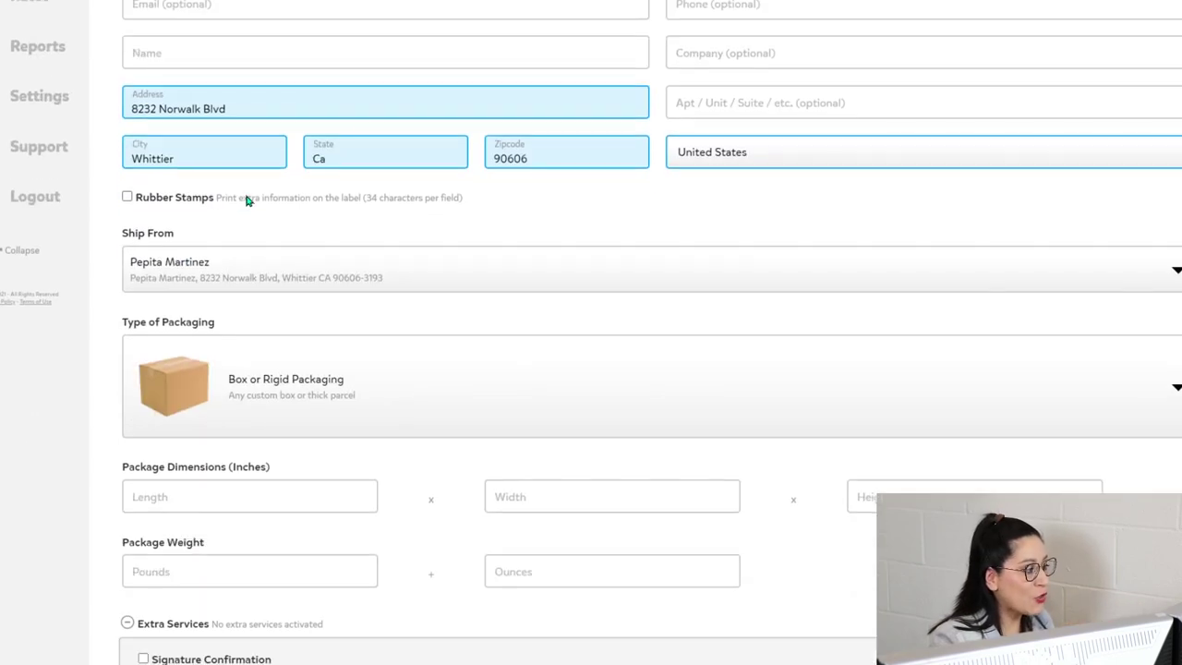
scroll(428, 179, up, 2)
click(271, 194)
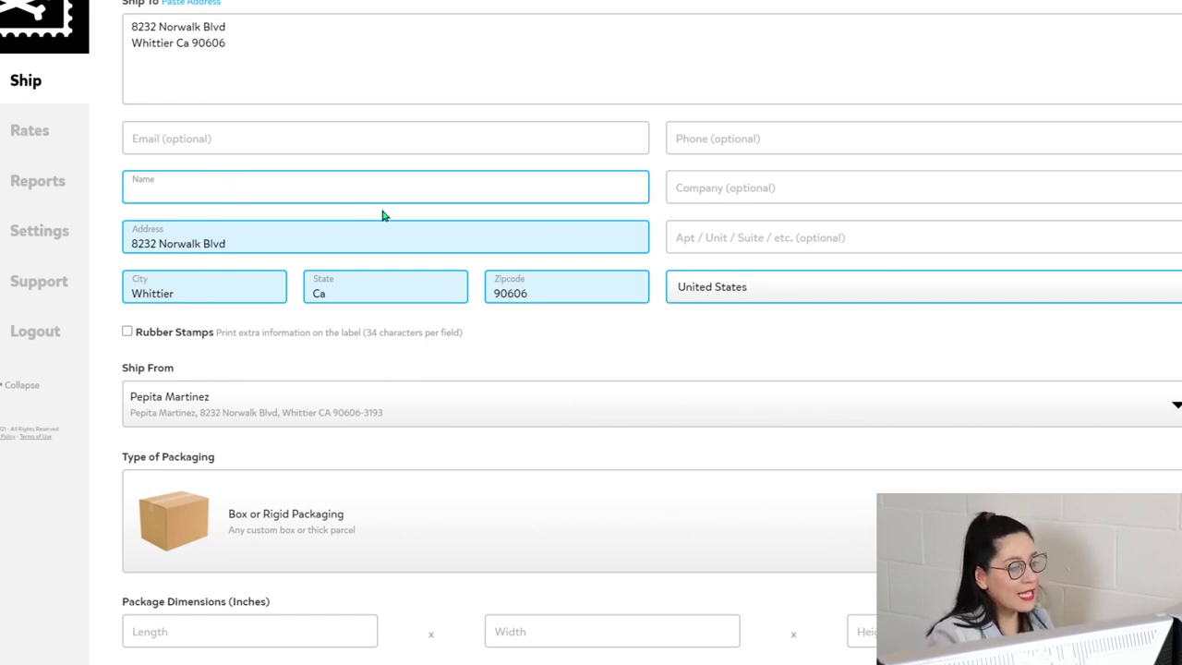
scroll(668, 339, down, 2)
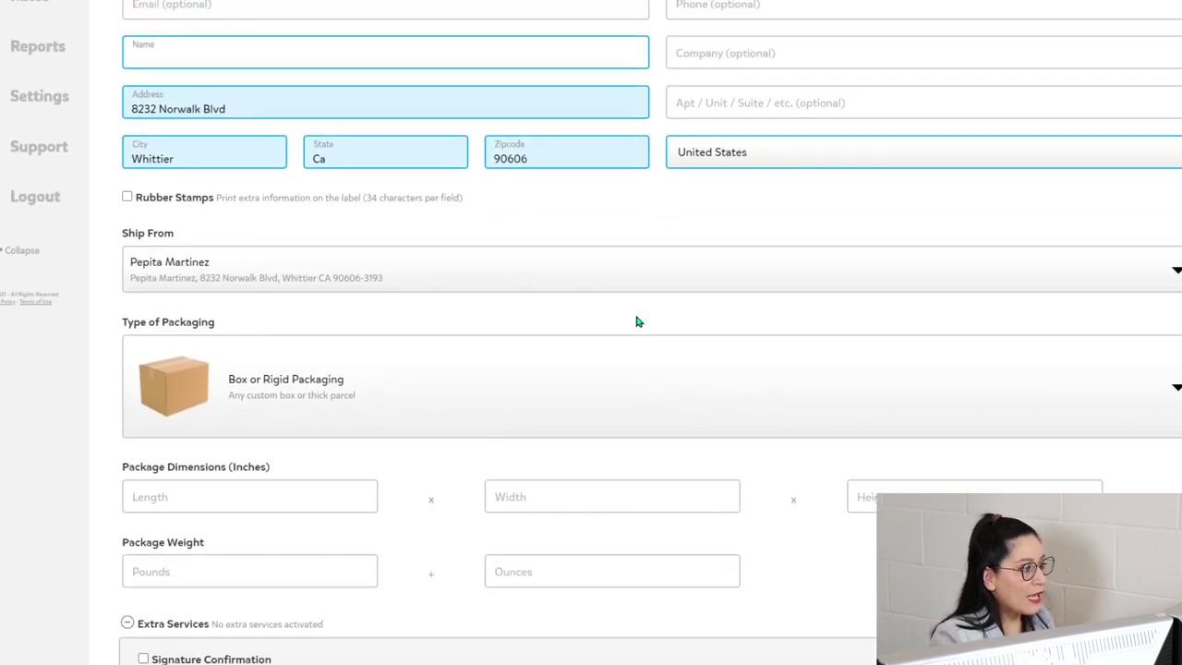
scroll(636, 319, up, 1)
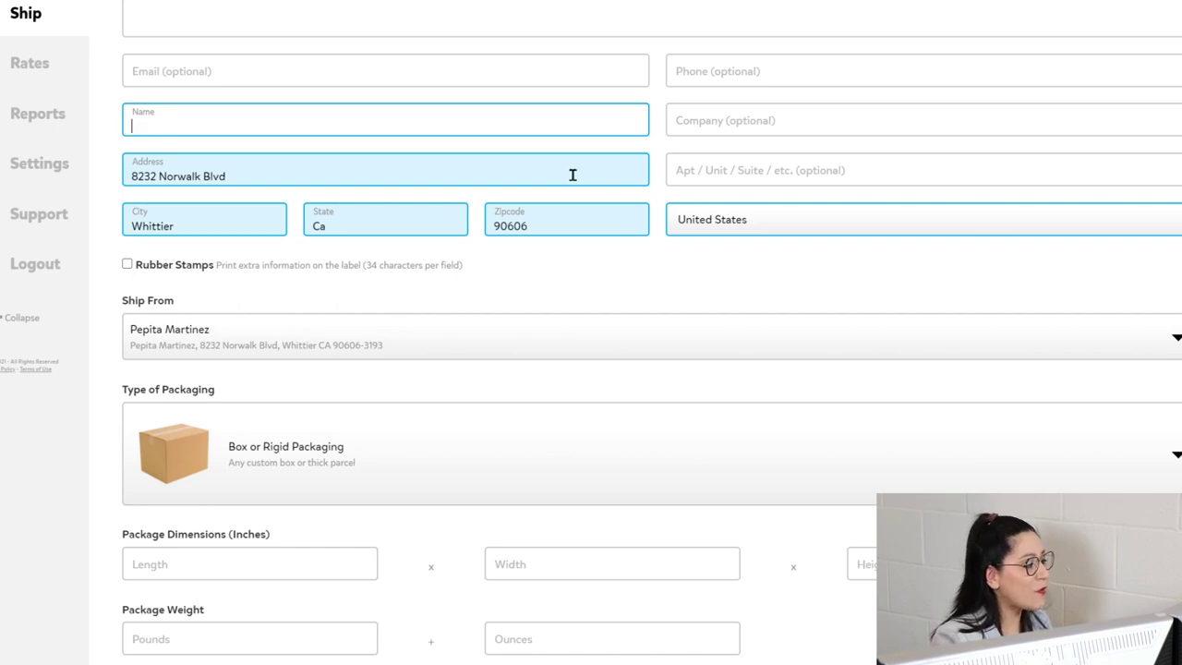
scroll(378, 188, down, 2)
scroll(378, 188, down, 1)
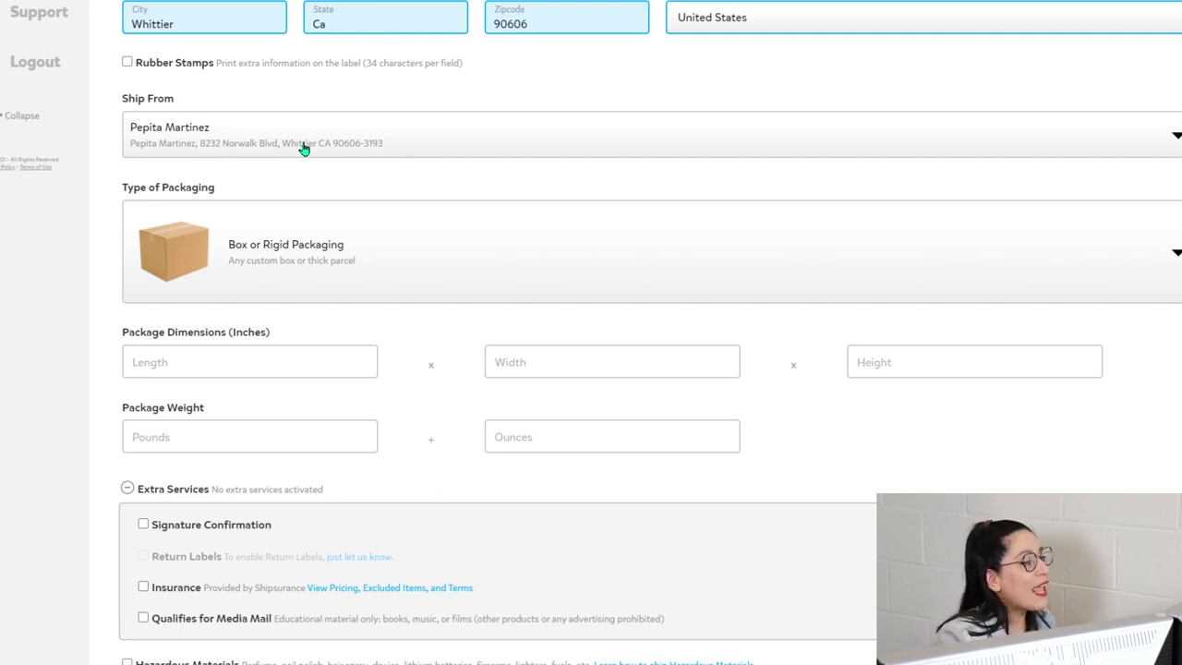
scroll(303, 153, up, 2)
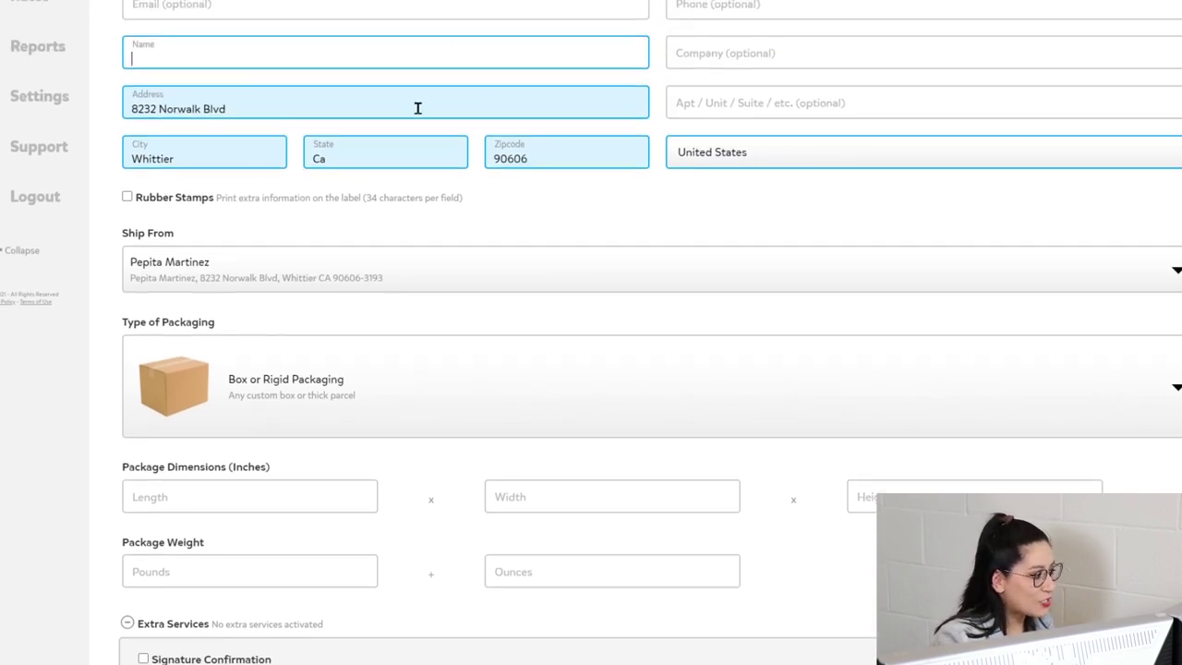
click(371, 276)
scroll(274, 232, down, 1)
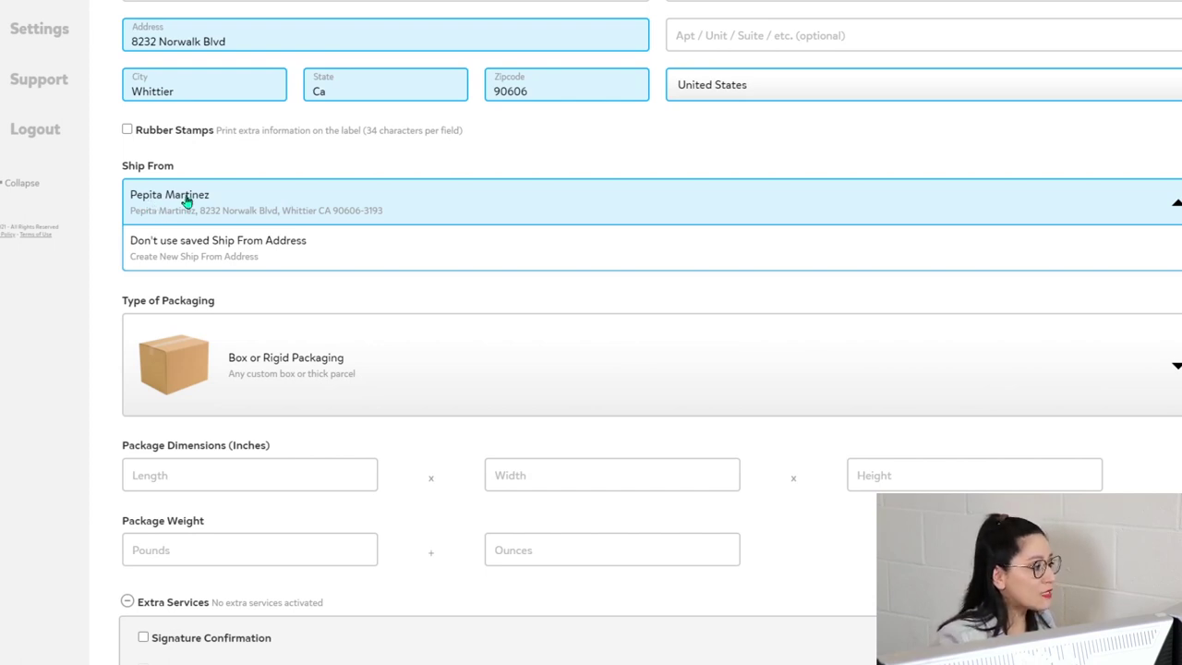
Step: Confirm the saved sender address in the Ship From dropdown and dismiss the list unchanged
click(264, 198)
click(266, 198)
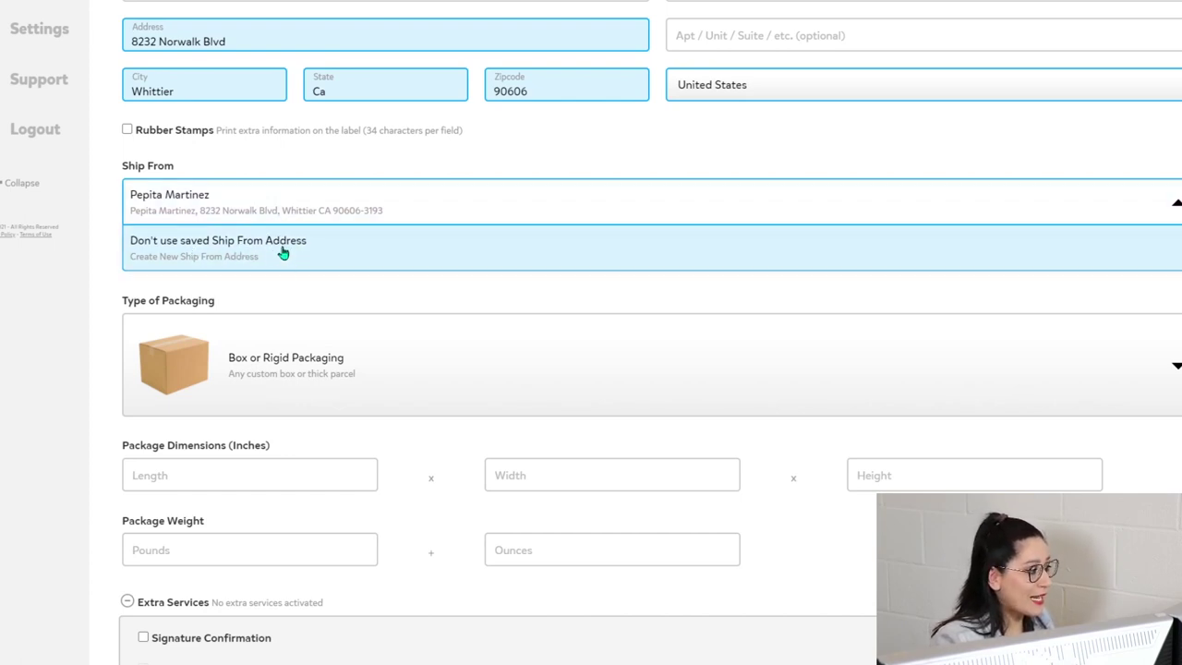
click(291, 205)
click(306, 207)
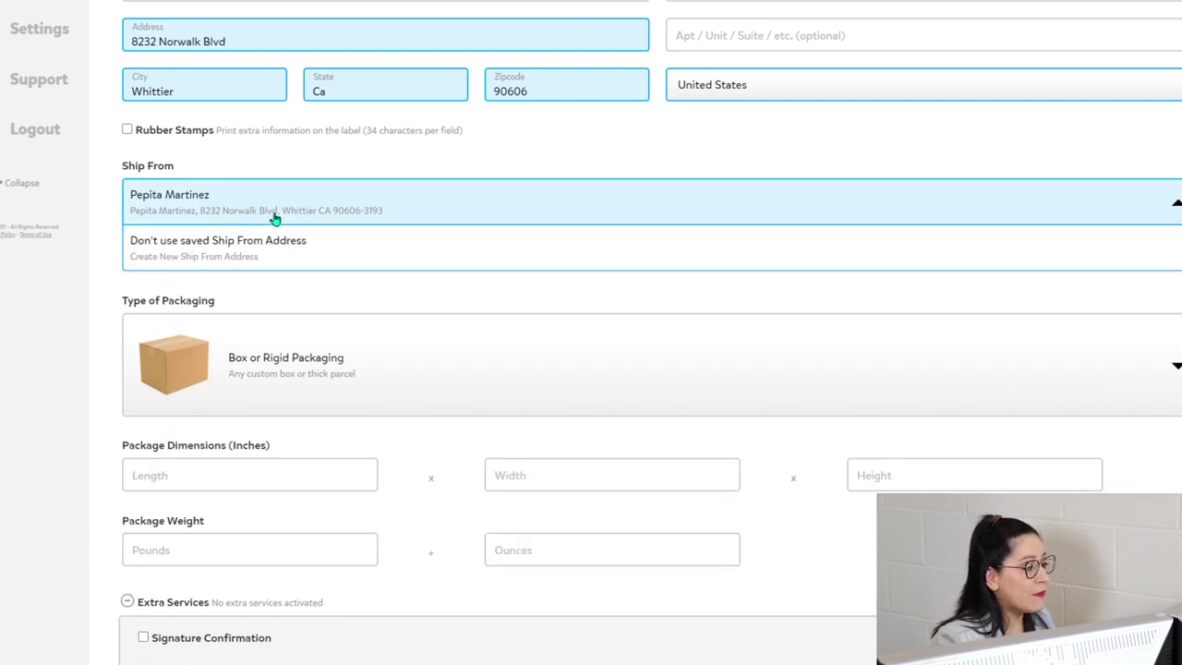
click(298, 162)
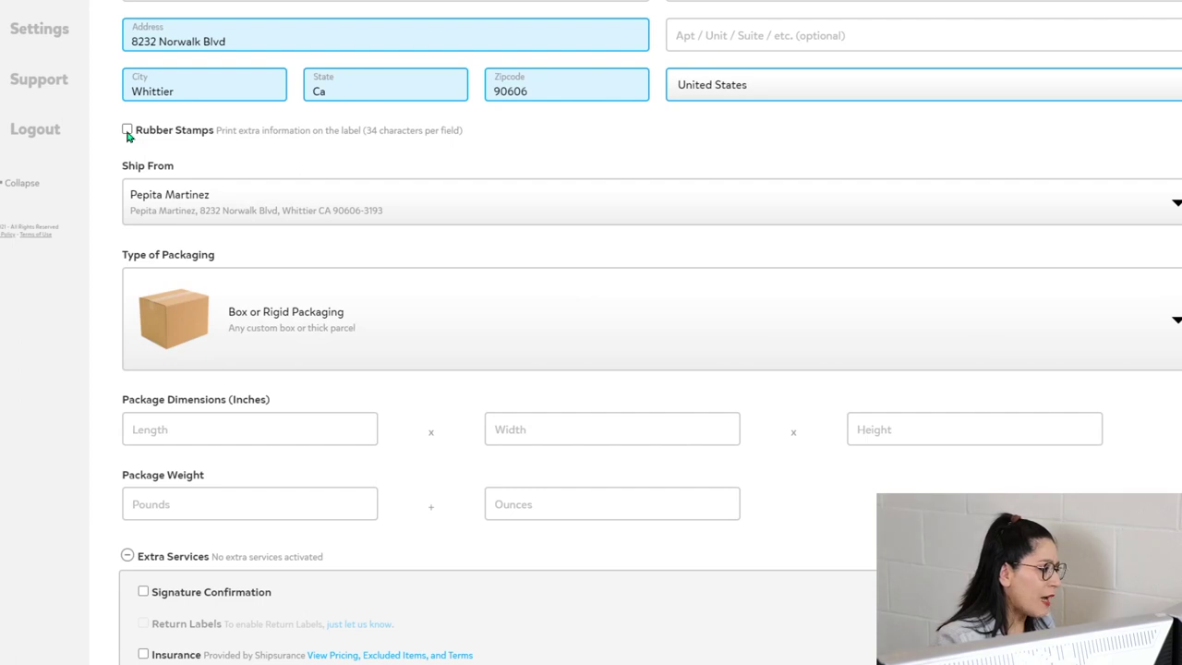
click(127, 131)
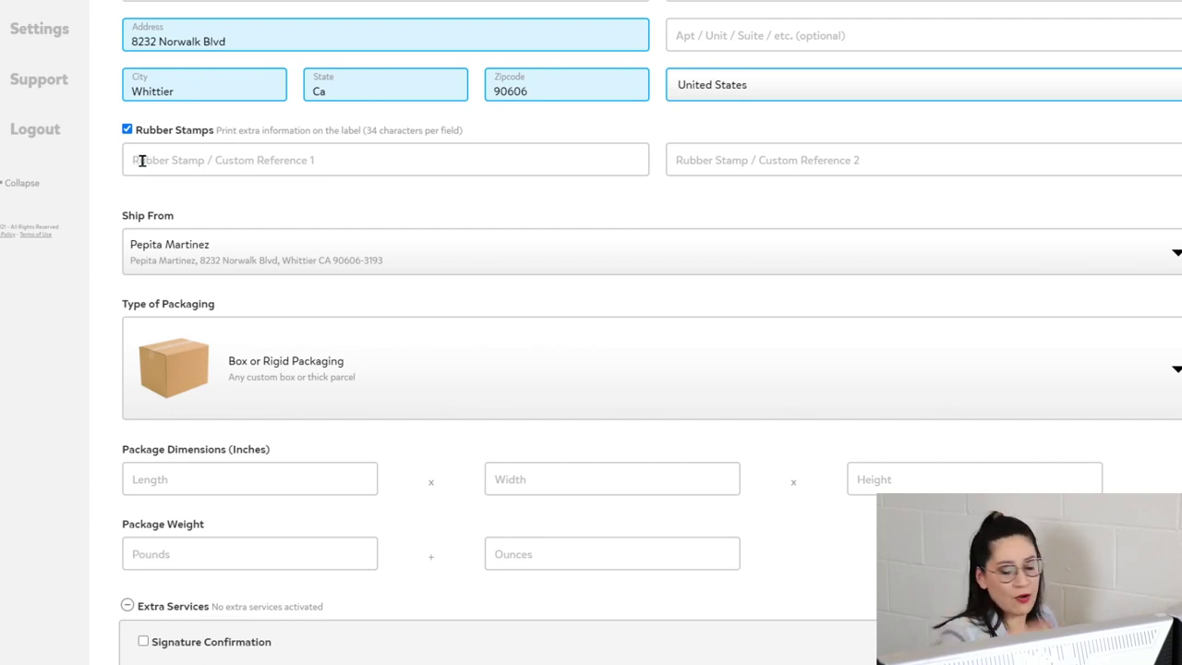
click(194, 159)
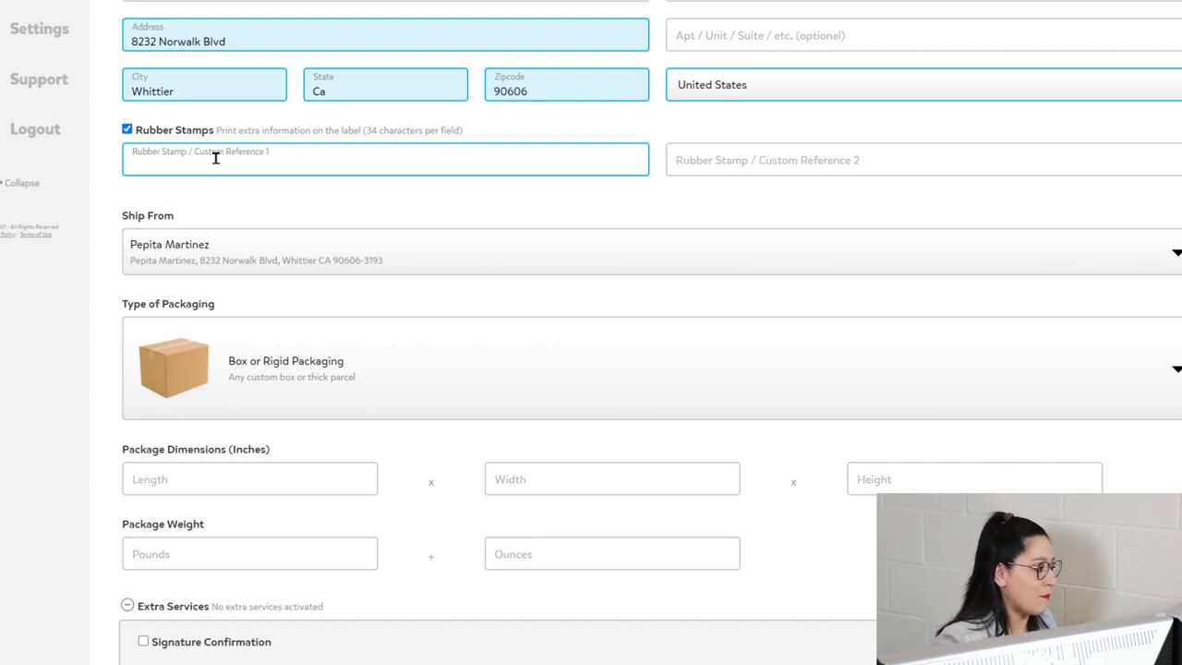
click(177, 130)
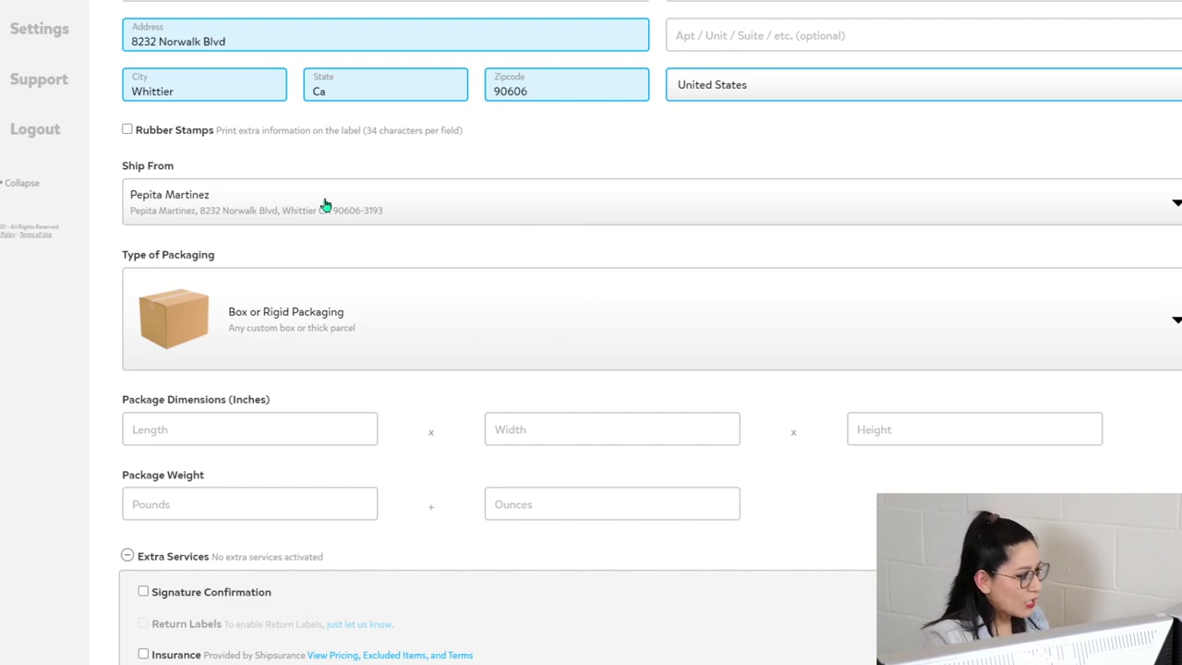
scroll(584, 208, down, 2)
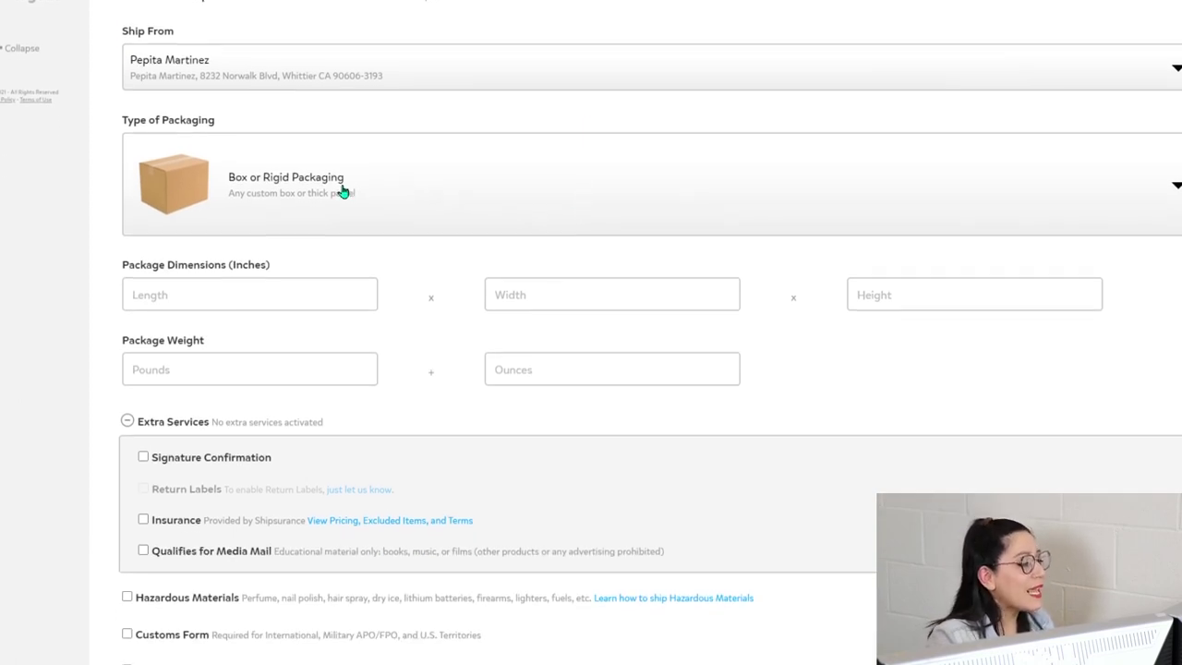
Step: Choose Box or Rigid Packaging as the packaging type to reveal dimension and weight fields
click(341, 191)
scroll(346, 190, down, 2)
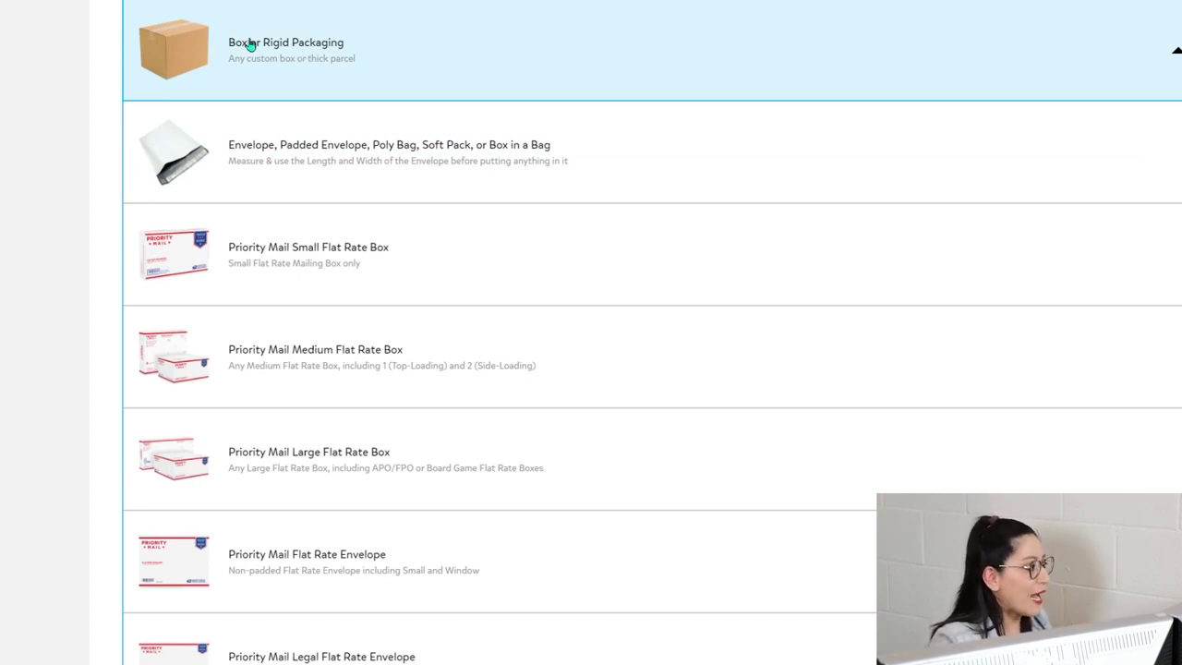
scroll(281, 152, down, 1)
scroll(279, 153, down, 1)
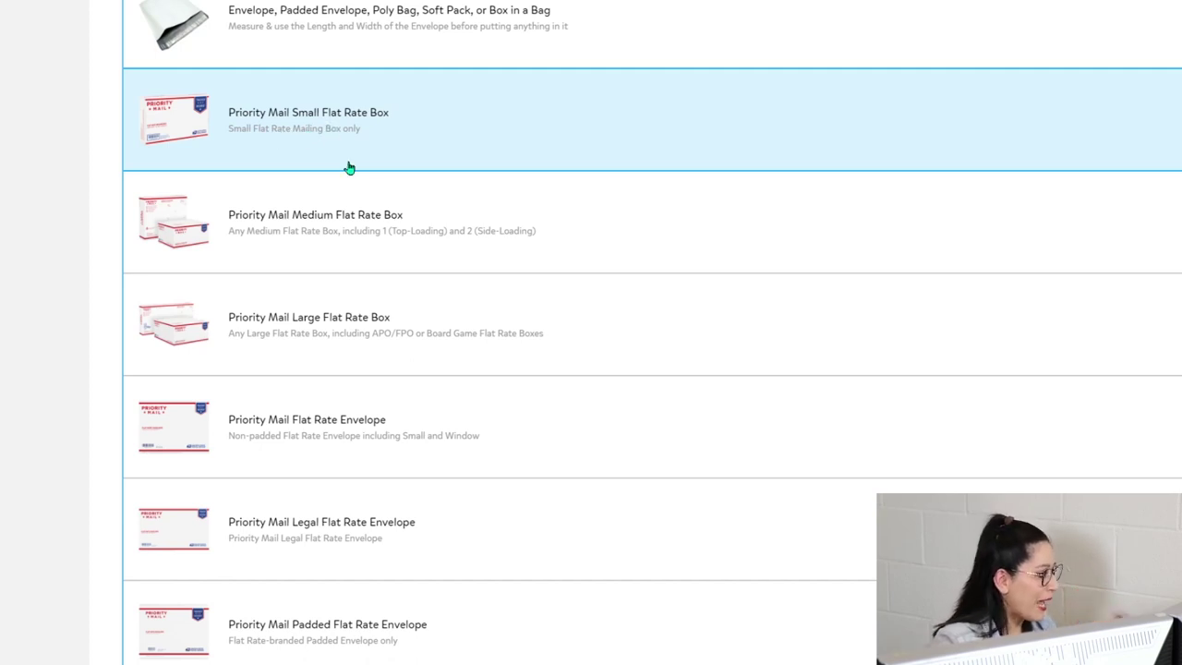
scroll(360, 248, down, 1)
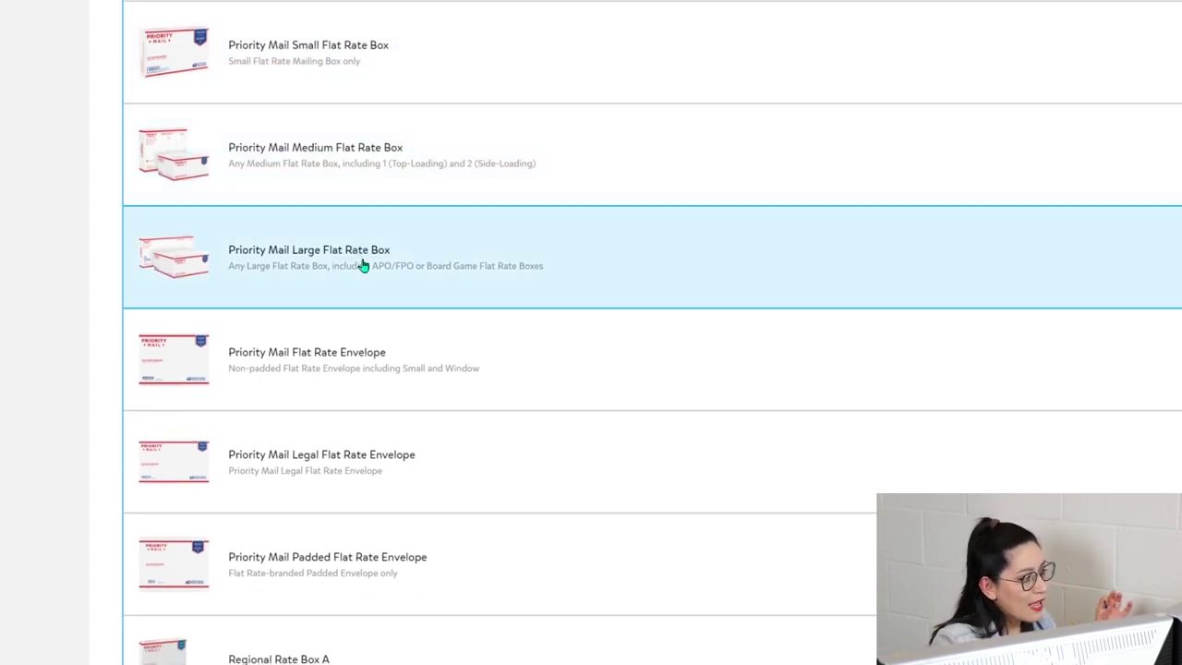
scroll(364, 267, down, 1)
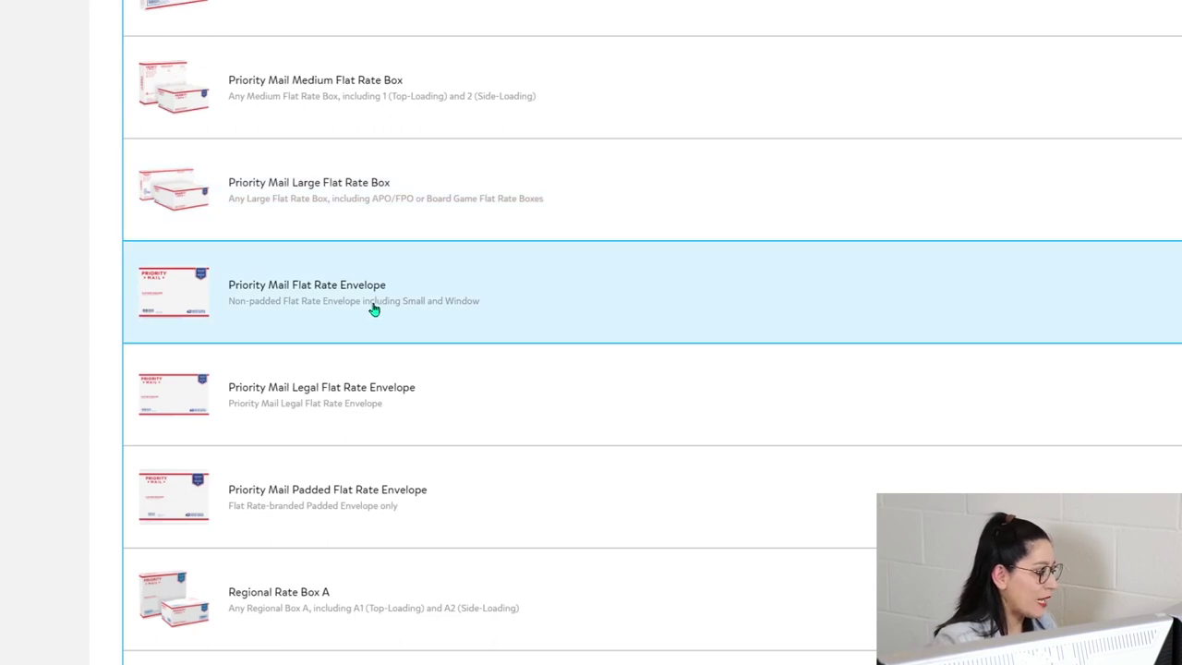
scroll(374, 308, down, 1)
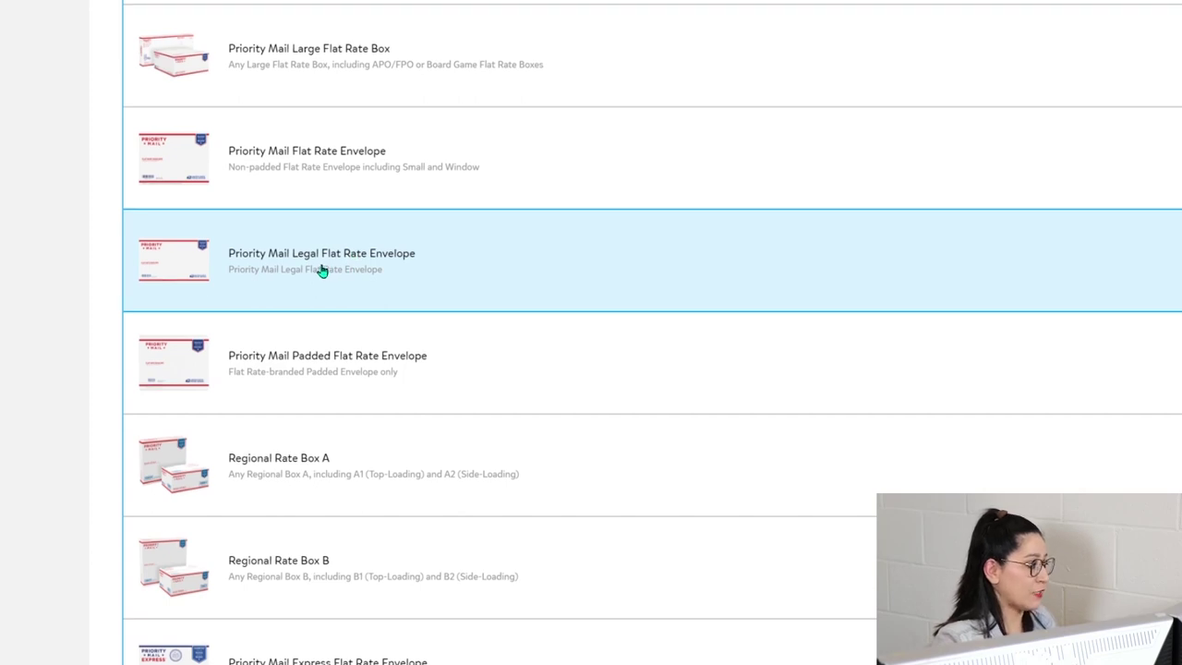
scroll(320, 269, up, 1)
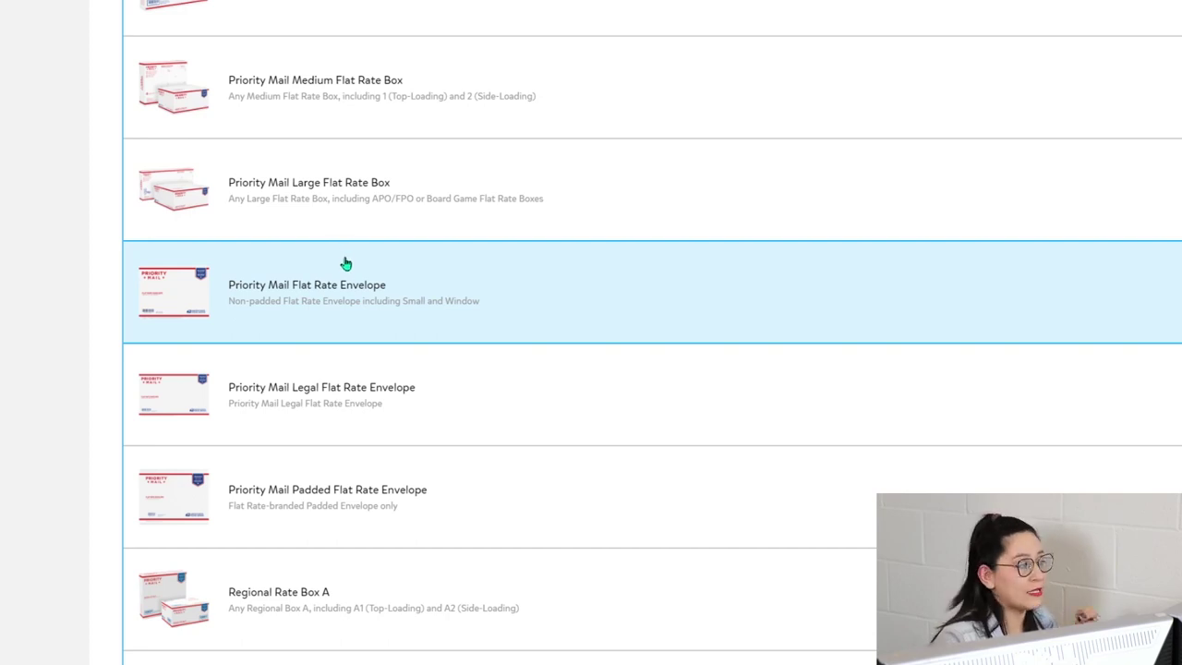
scroll(404, 305, up, 5)
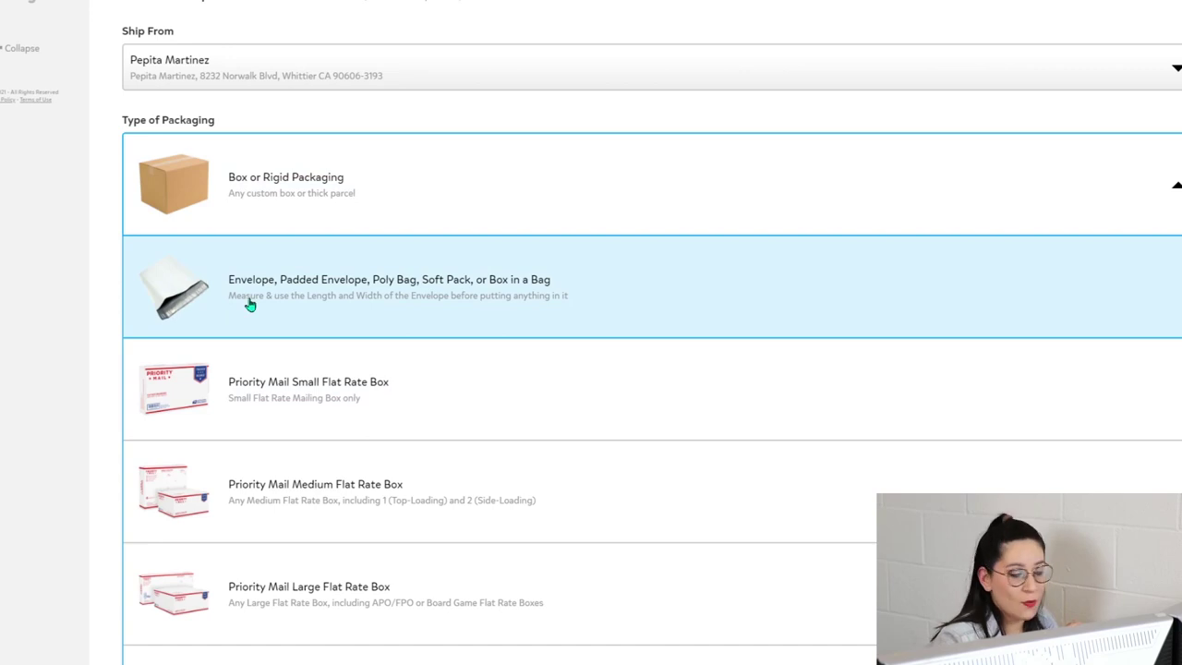
click(340, 197)
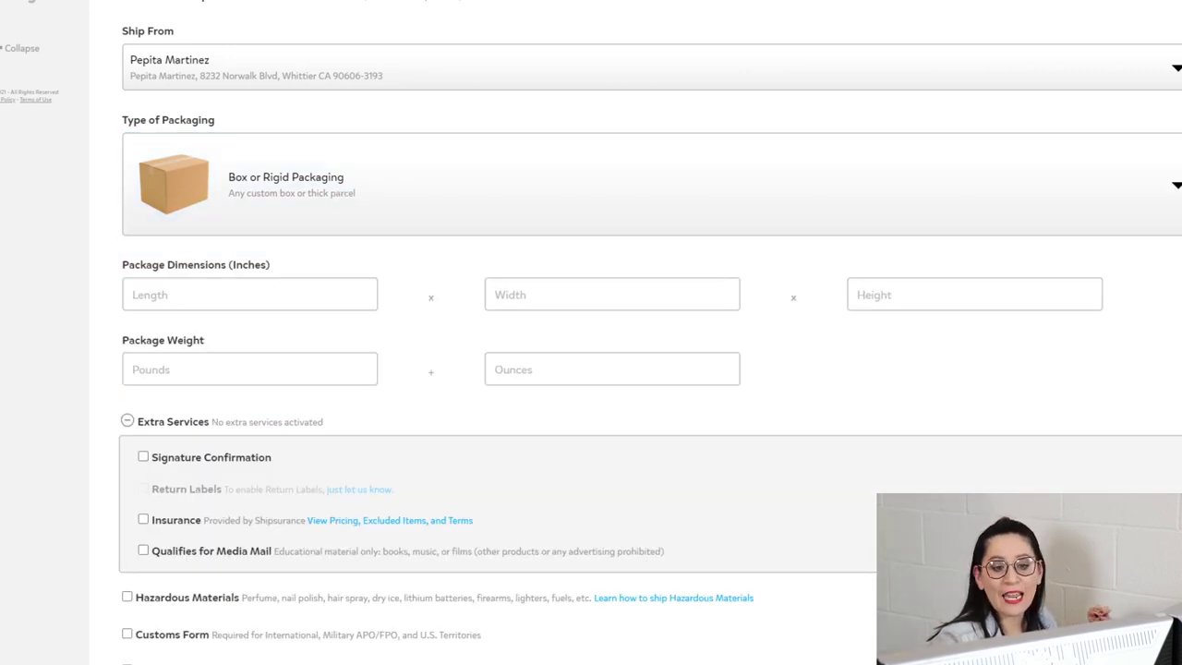
scroll(258, 221, down, 1)
Step: Enter package size 18 × 12 × 5 inches and weight 5 pounds
click(258, 223)
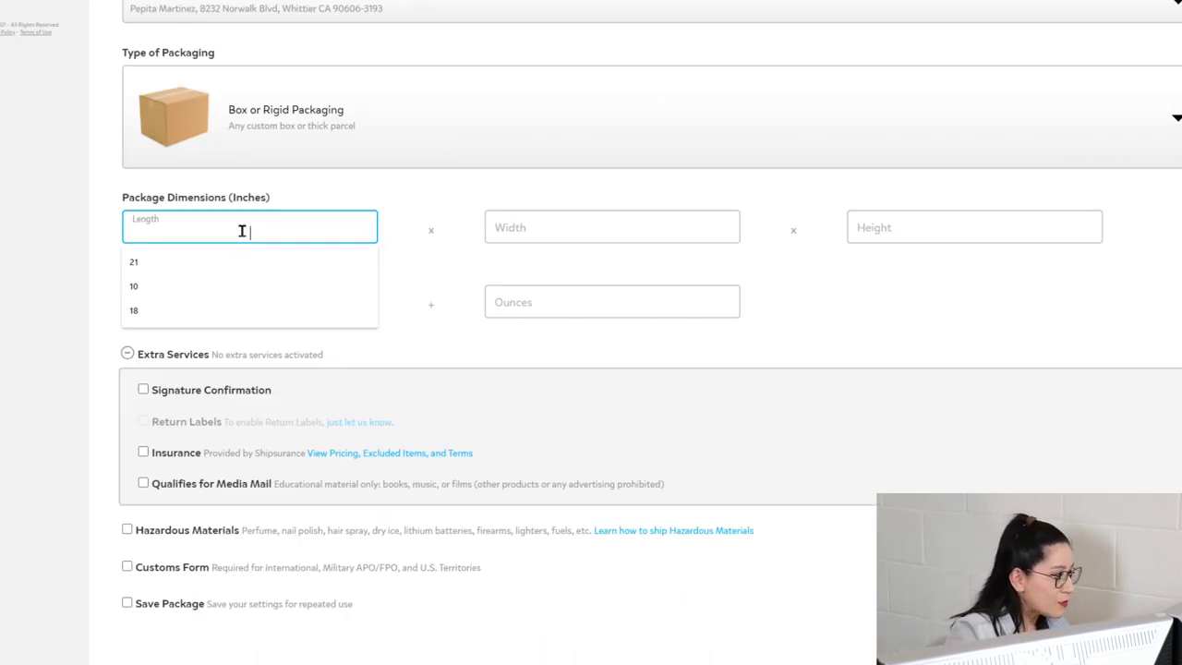
text(18)
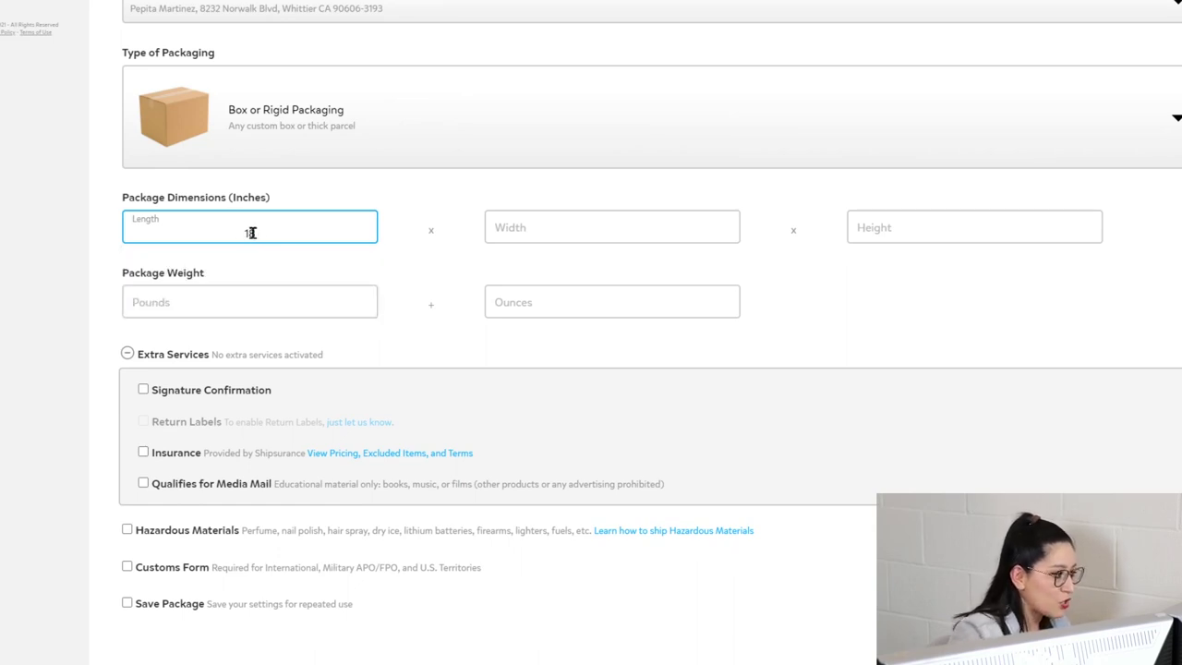
click(590, 229)
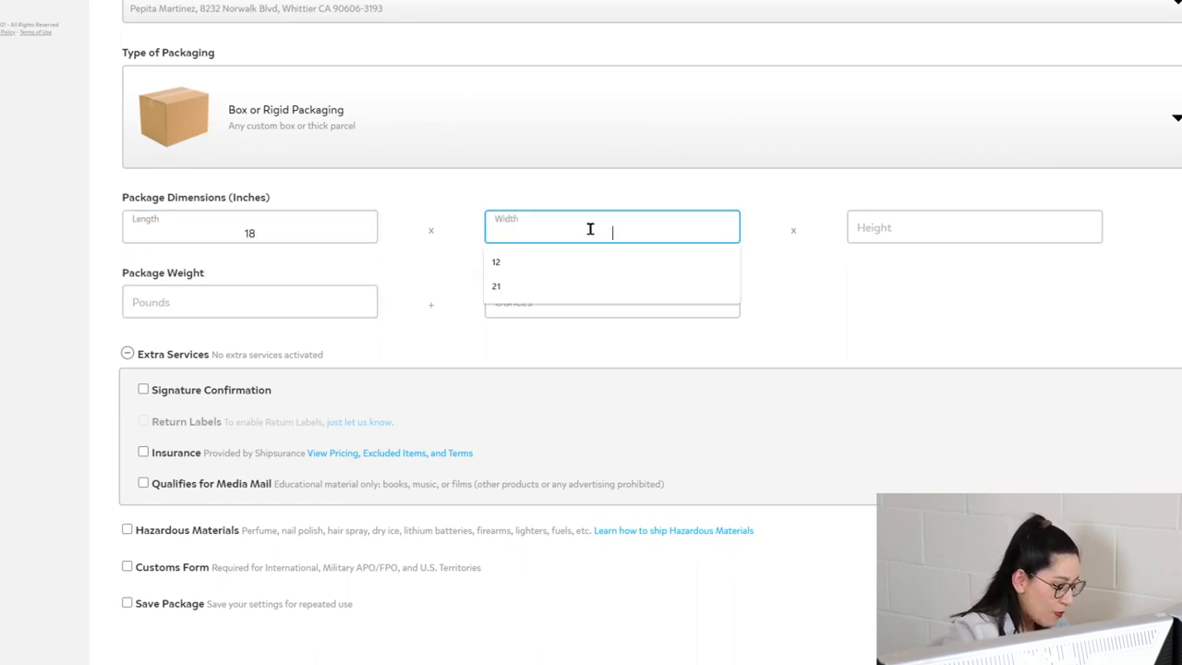
text(12)
click(944, 241)
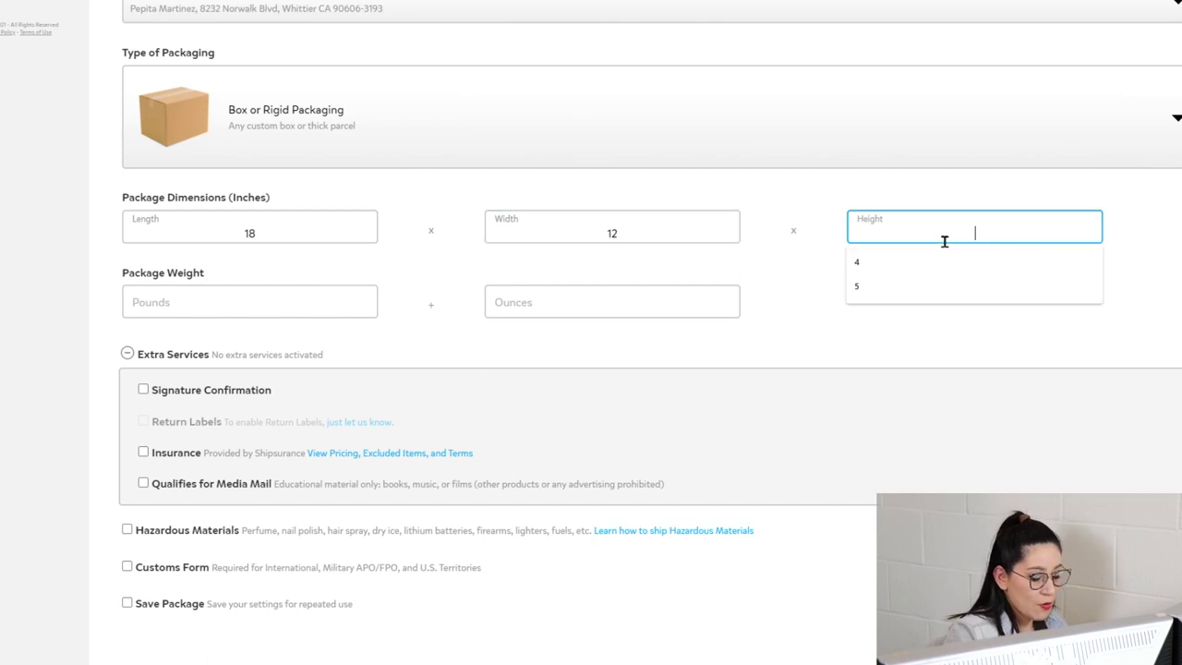
text(5)
click(257, 296)
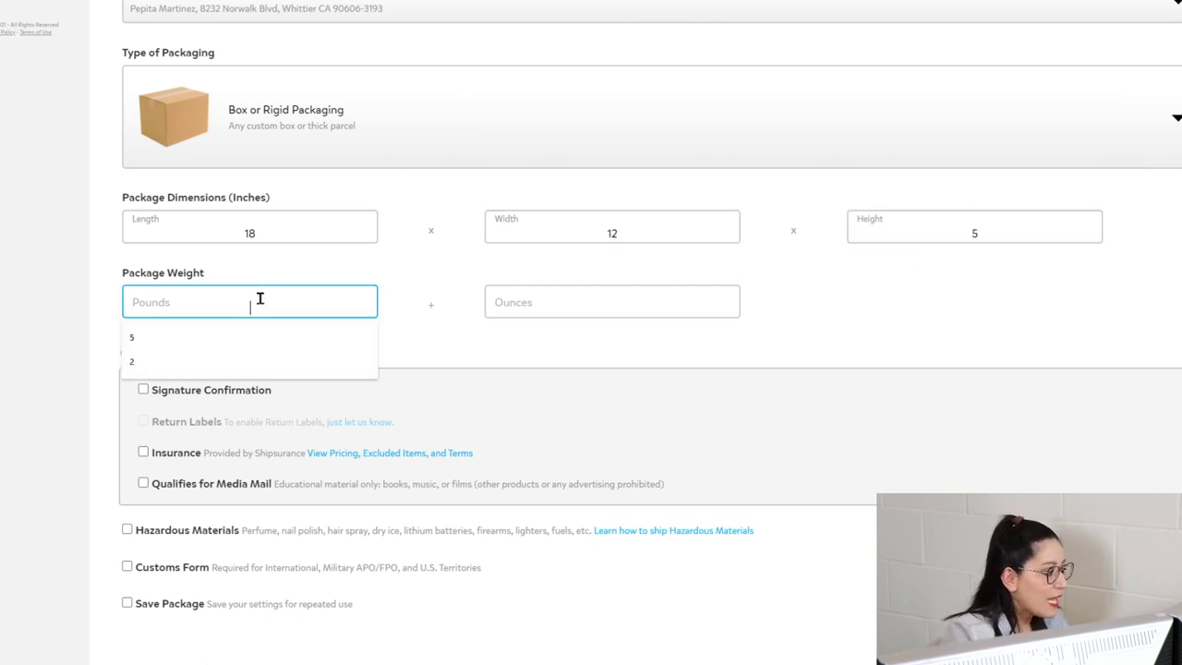
text(5)
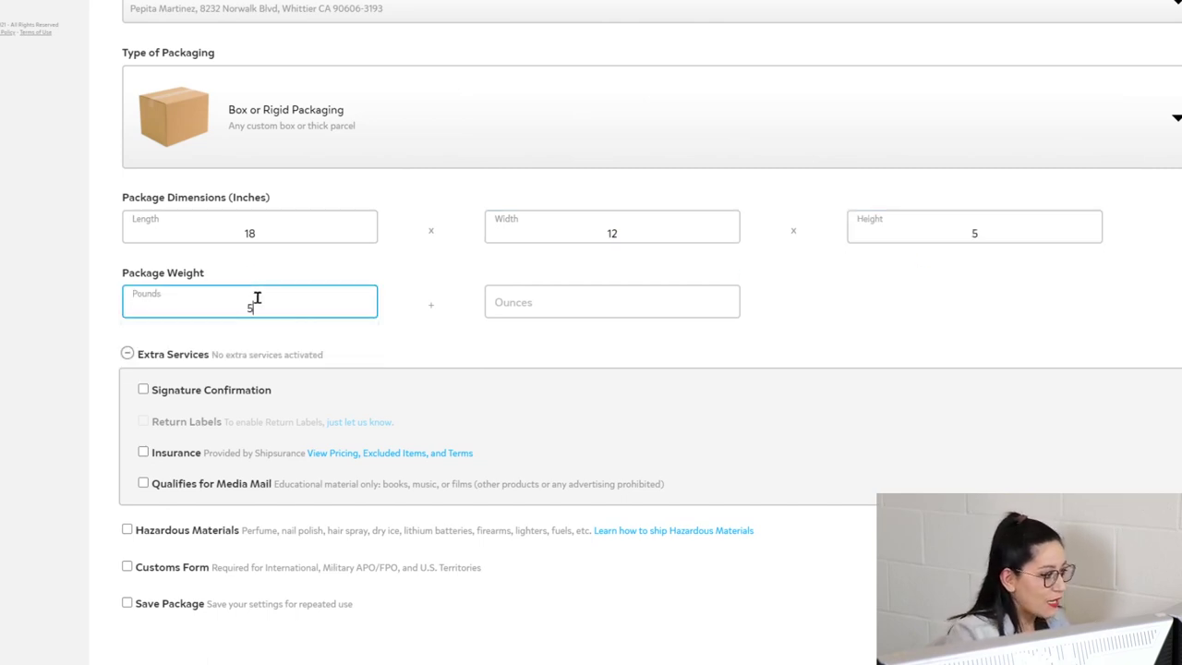
click(899, 314)
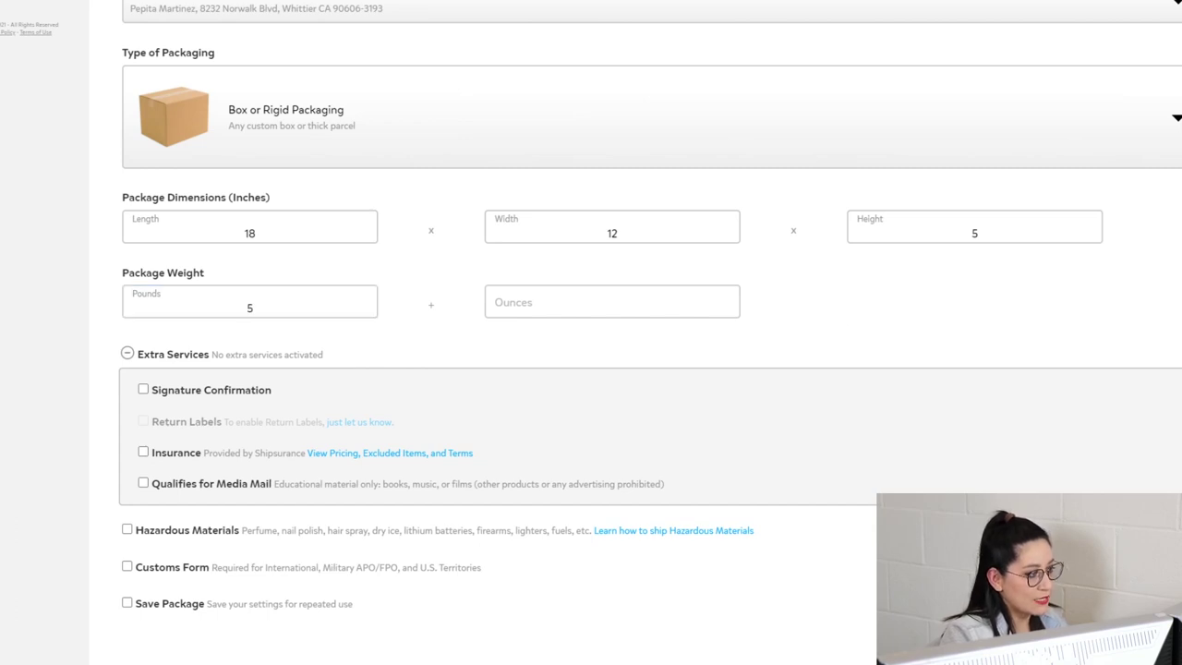
scroll(835, 342, down, 1)
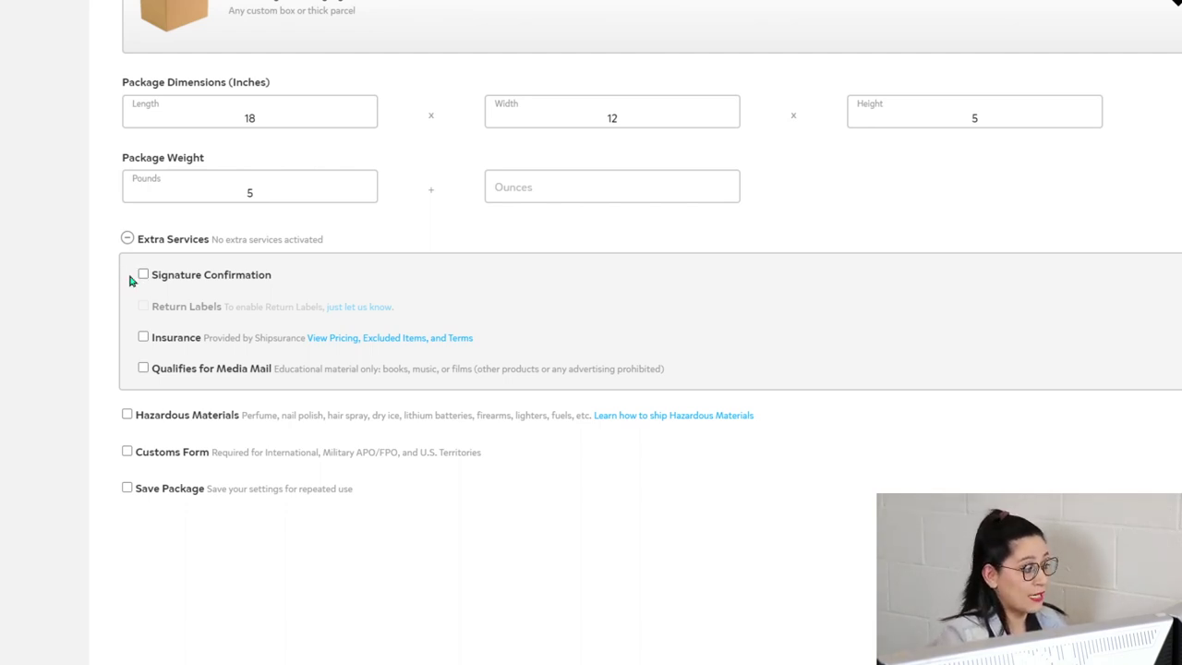
click(144, 275)
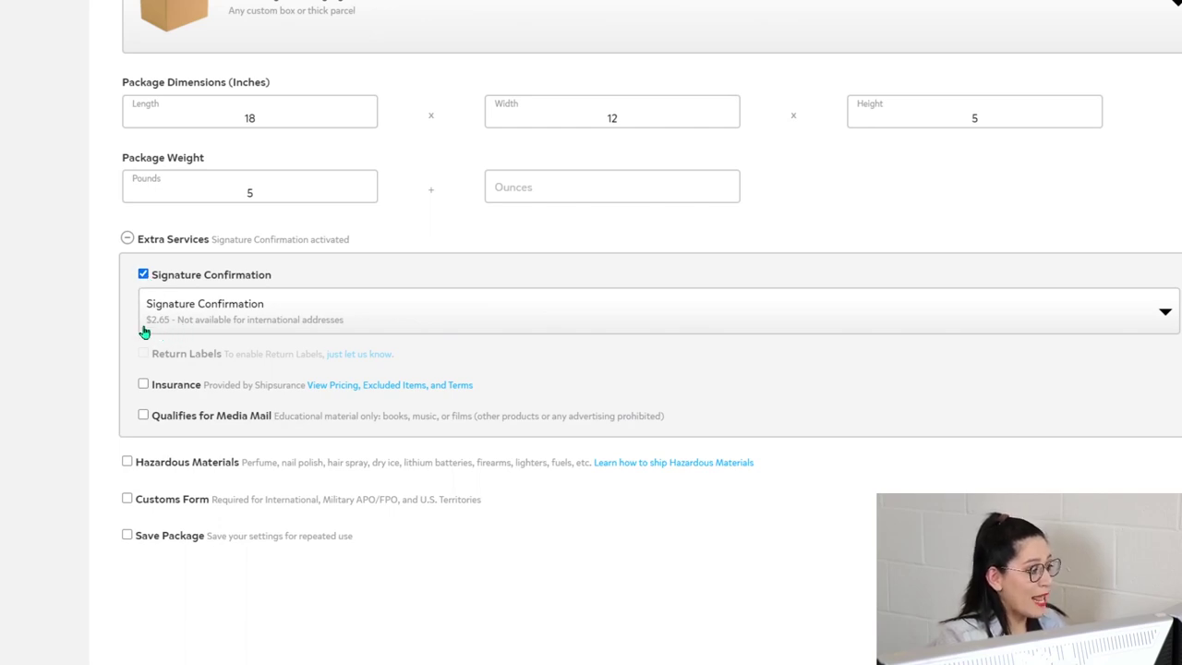
click(143, 276)
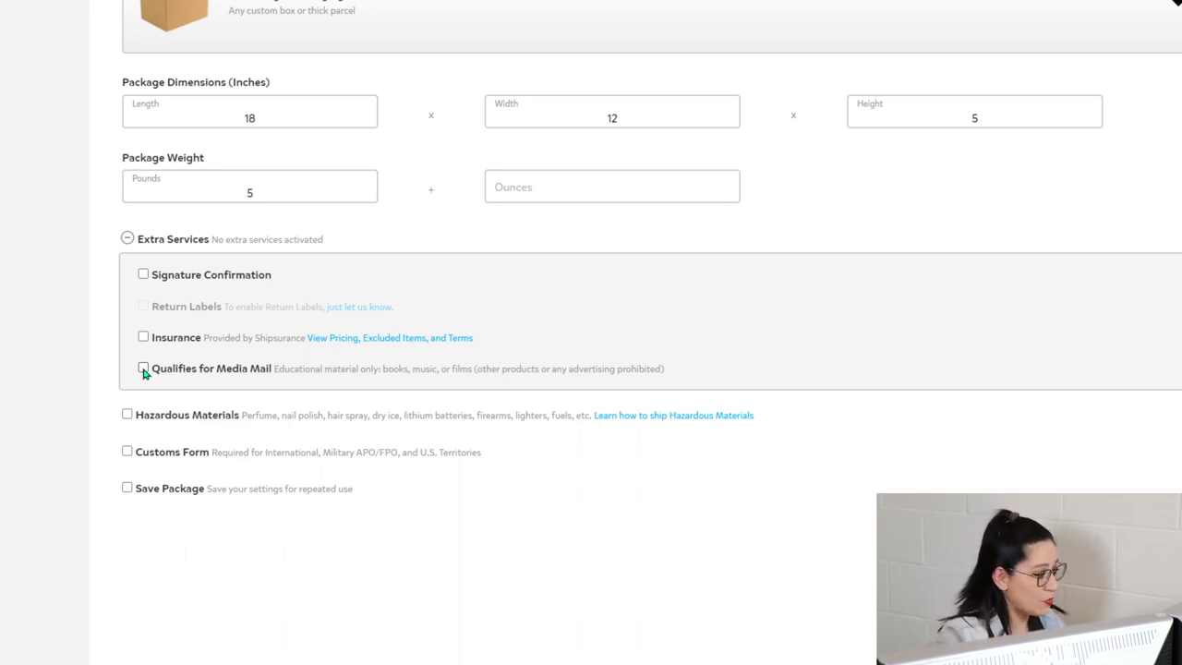
click(143, 369)
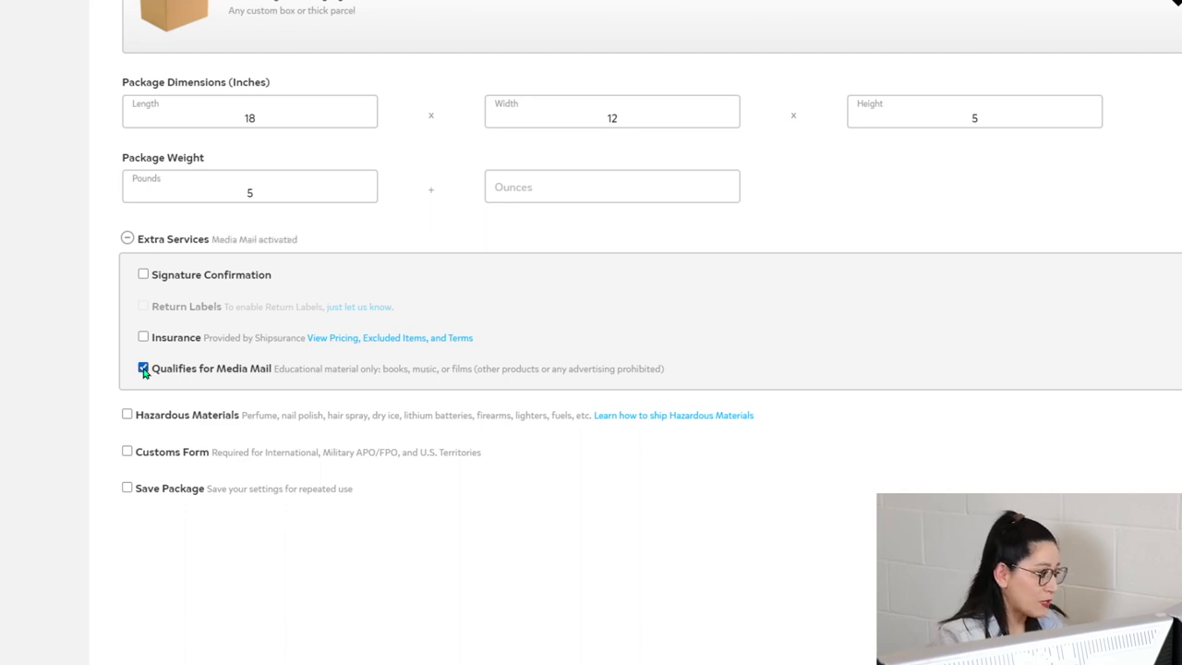
click(143, 369)
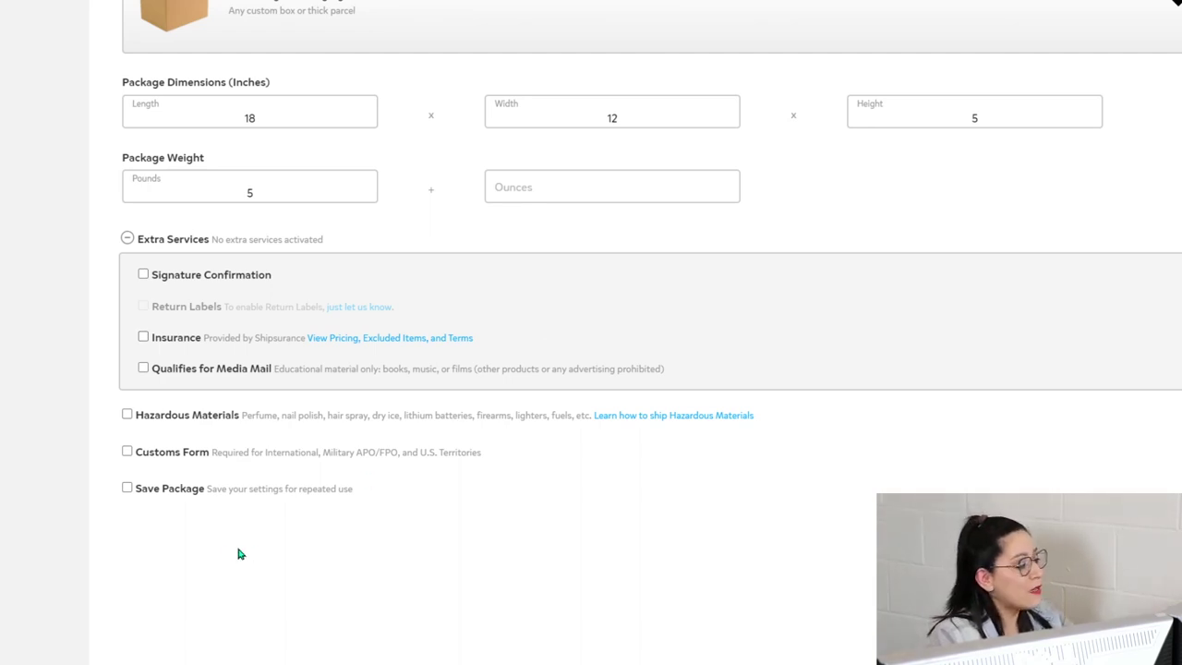
scroll(328, 384, up, 1)
scroll(322, 395, down, 1)
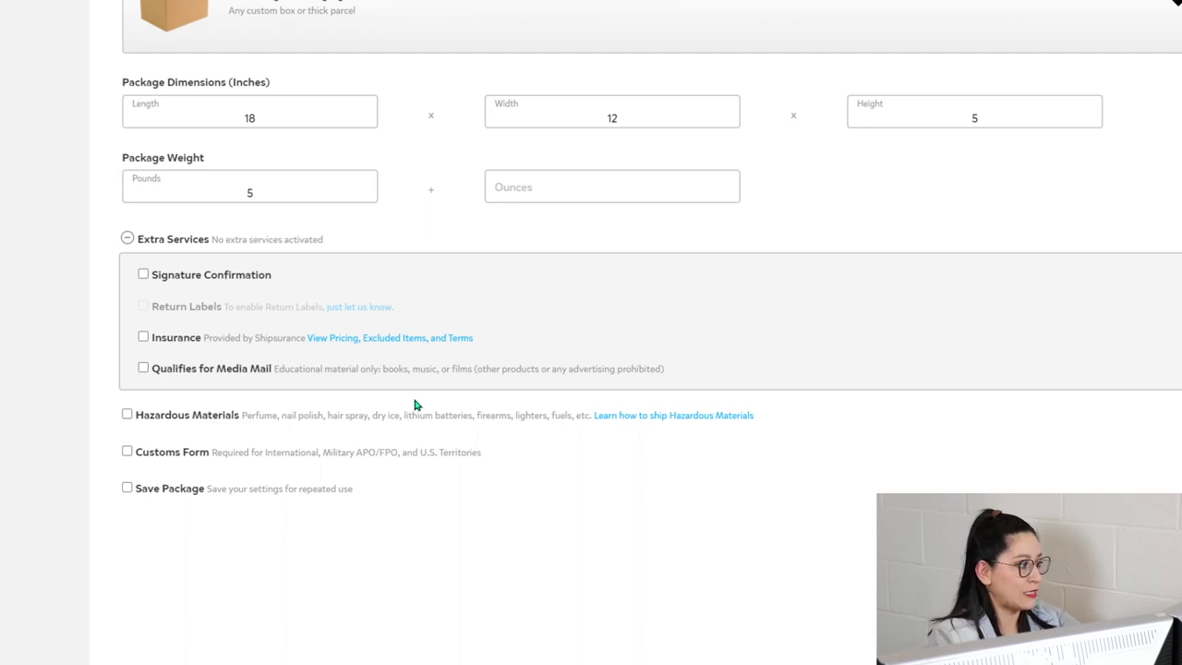
scroll(435, 231, up, 3)
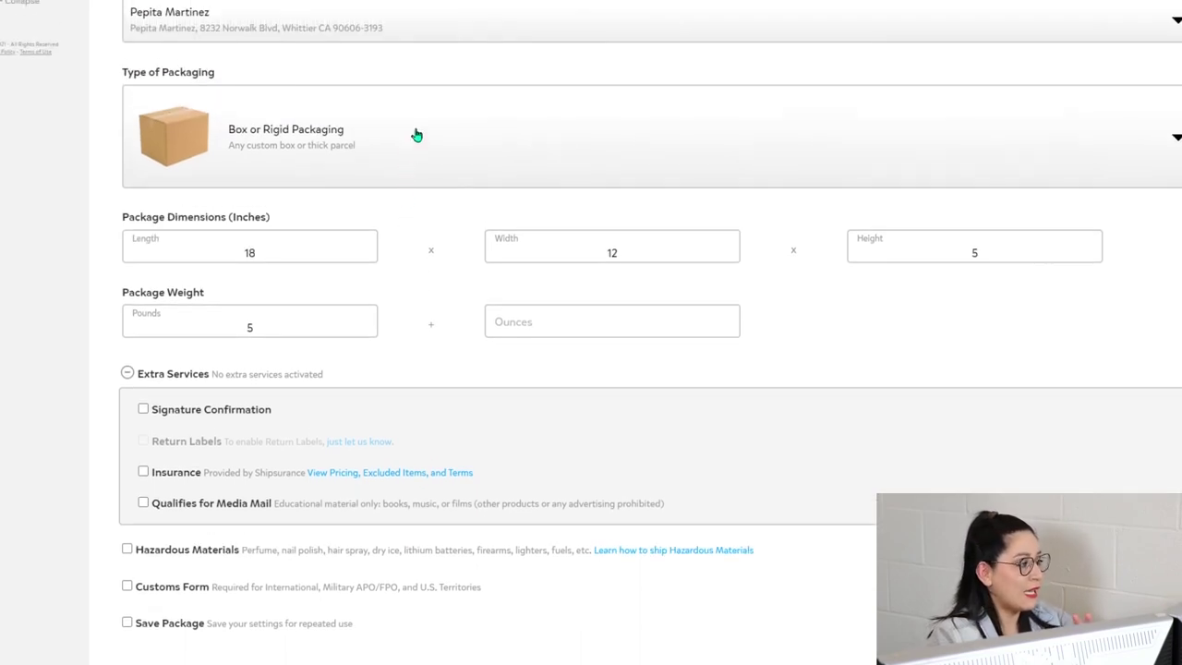
click(416, 134)
click(426, 121)
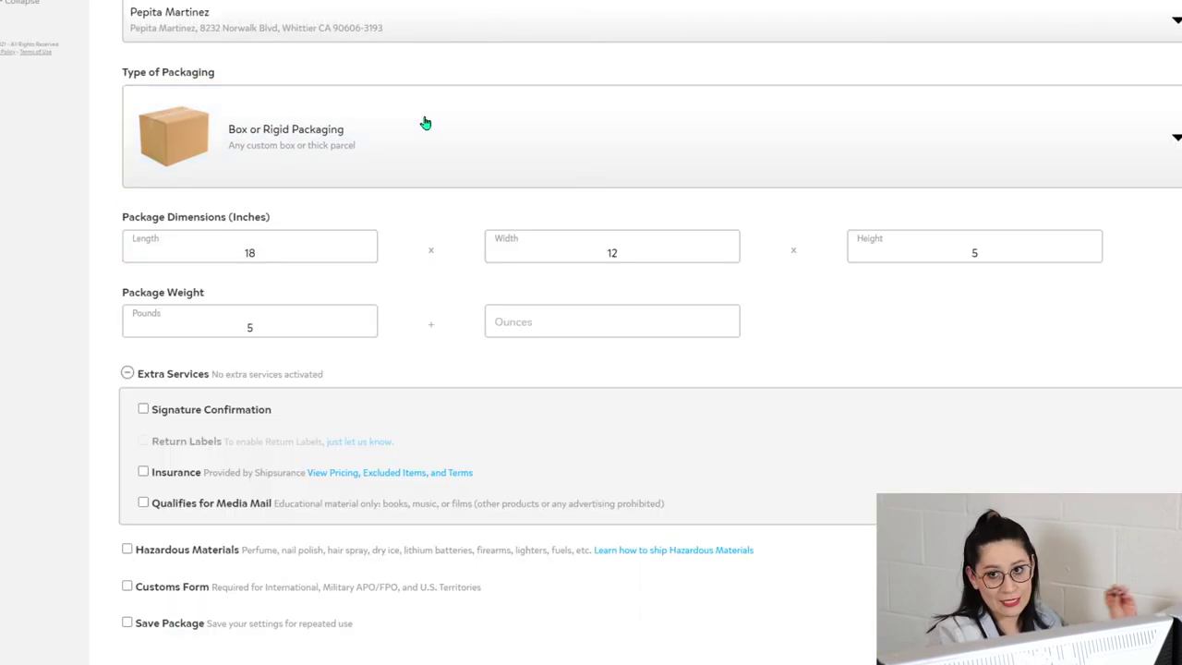
scroll(559, 317, down, 1)
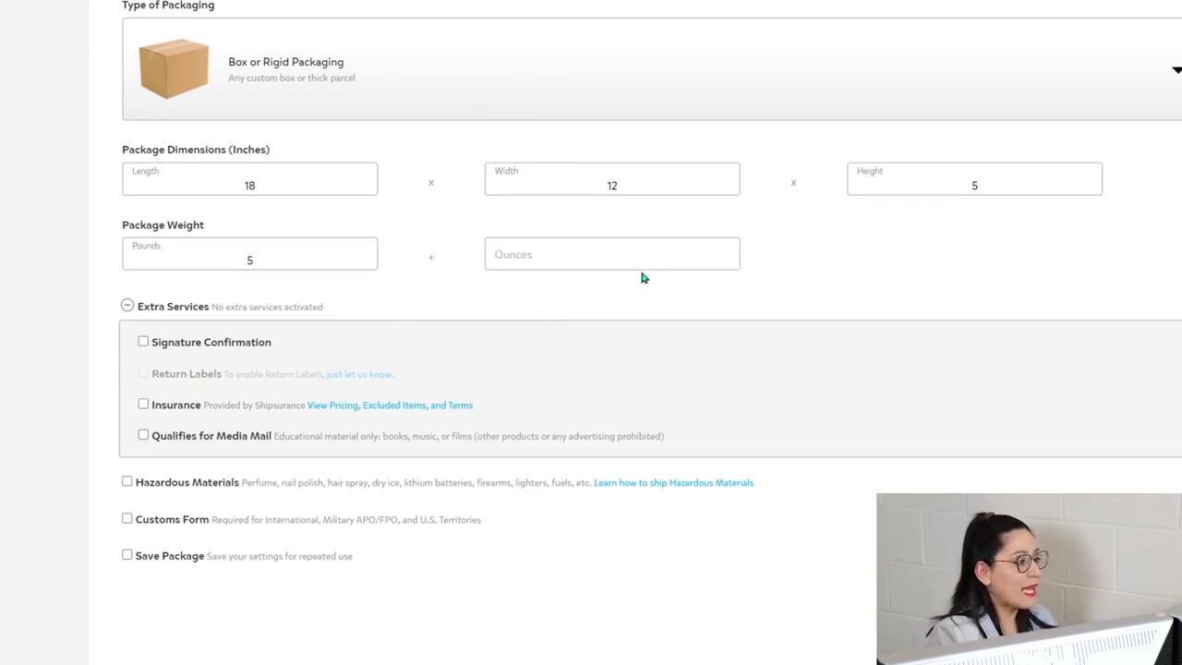
scroll(602, 309, up, 5)
scroll(594, 331, down, 10)
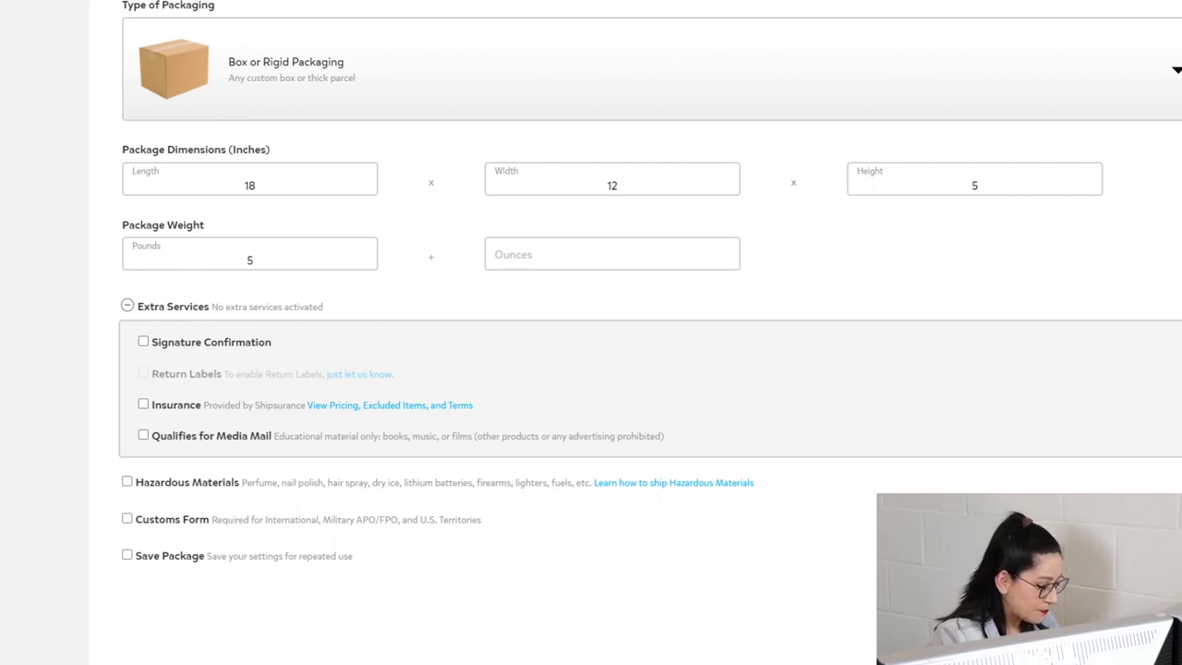
scroll(734, 486, up, 6)
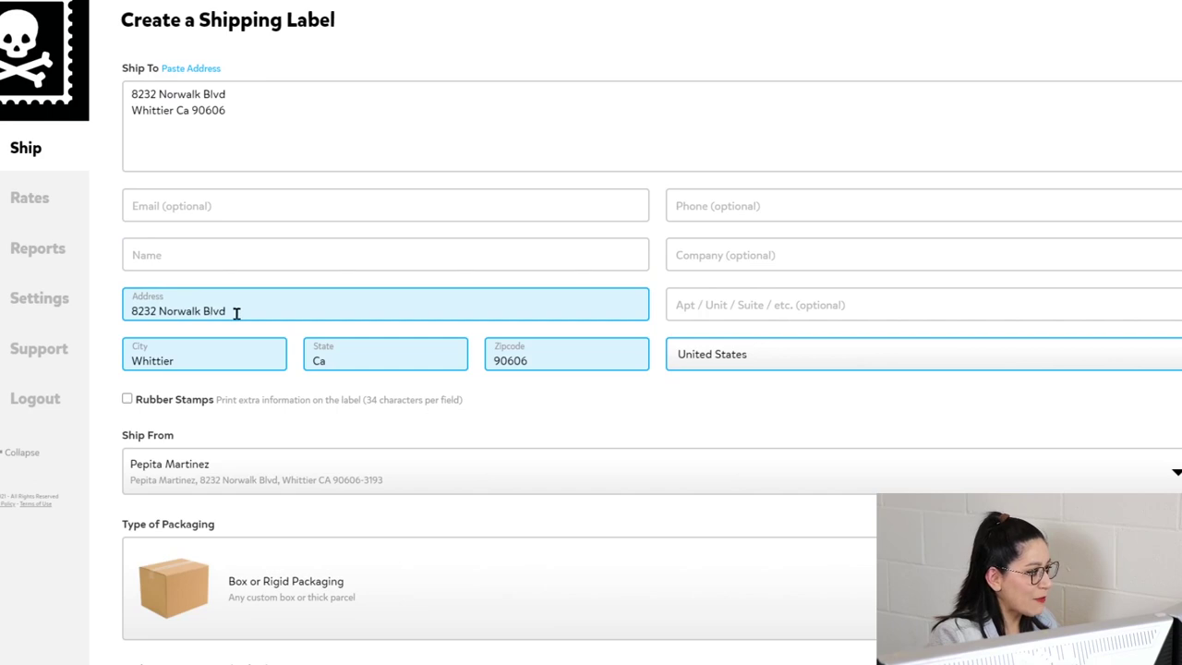
click(221, 297)
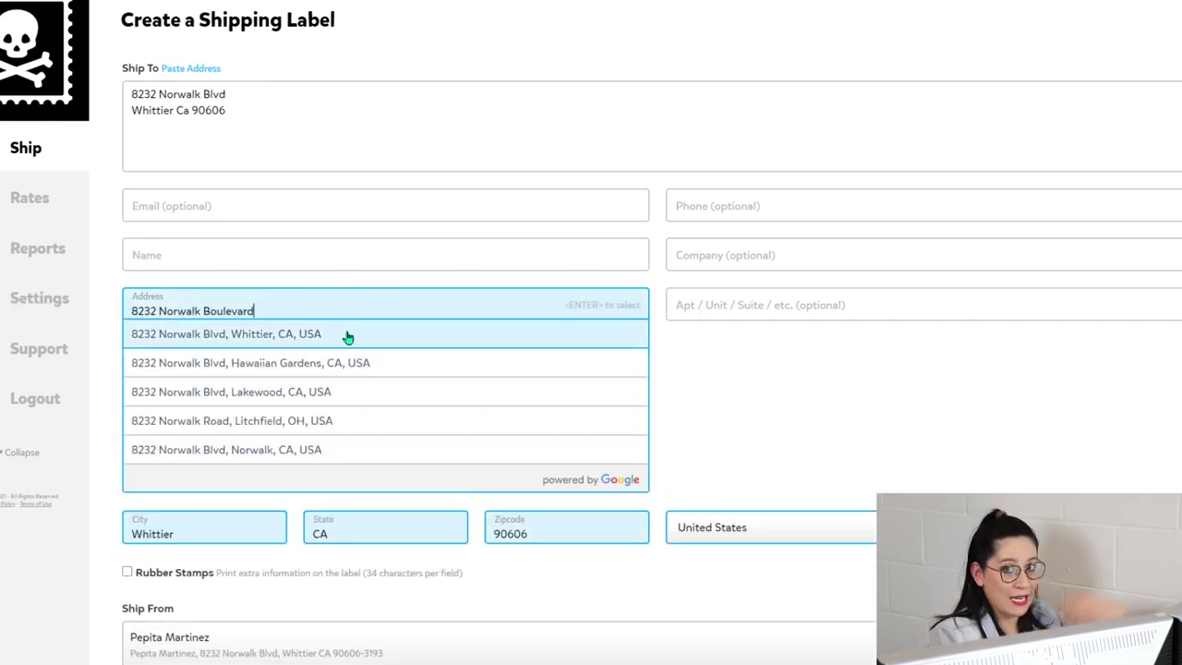
drag(273, 306, 5, 302)
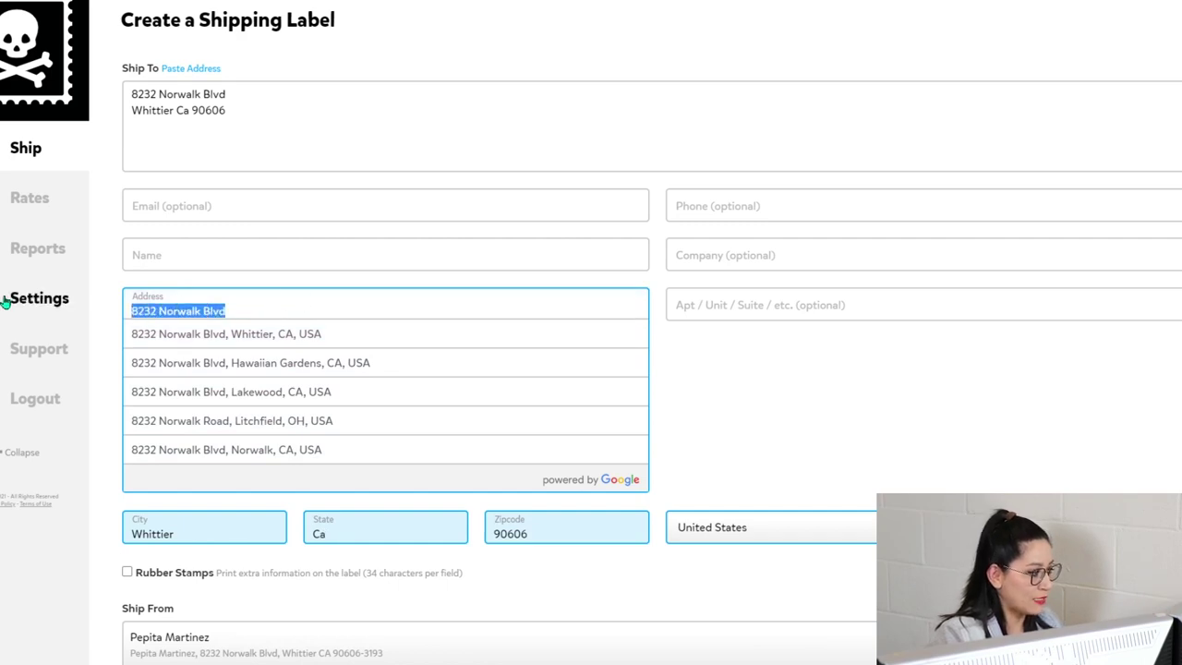
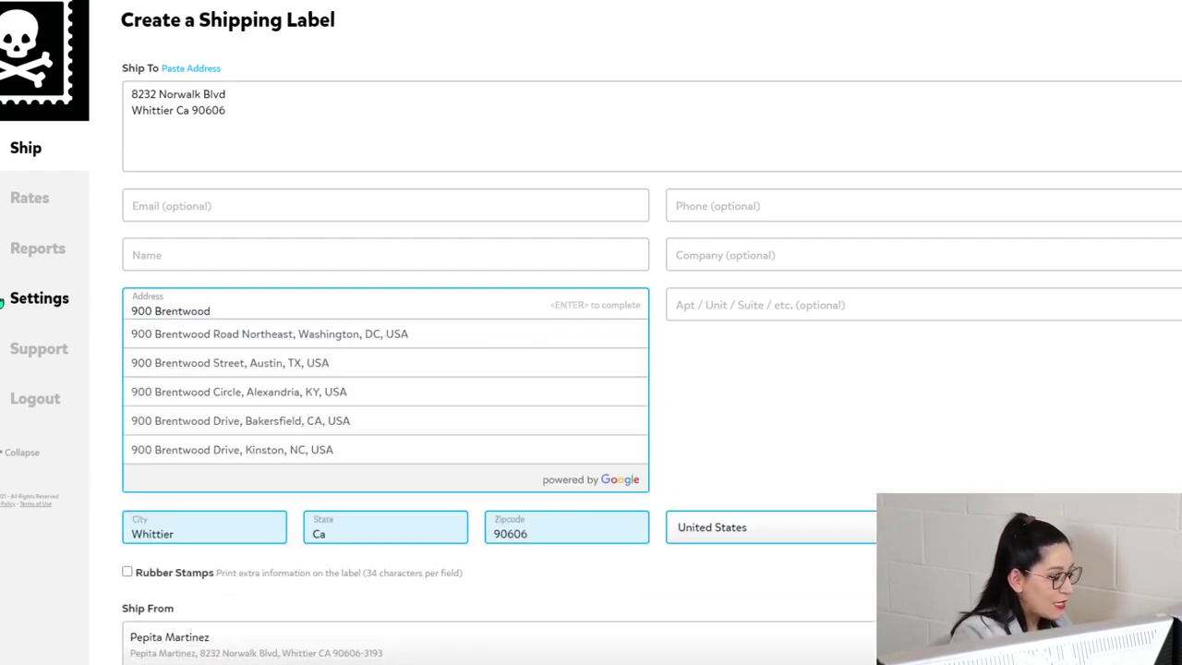
click(364, 334)
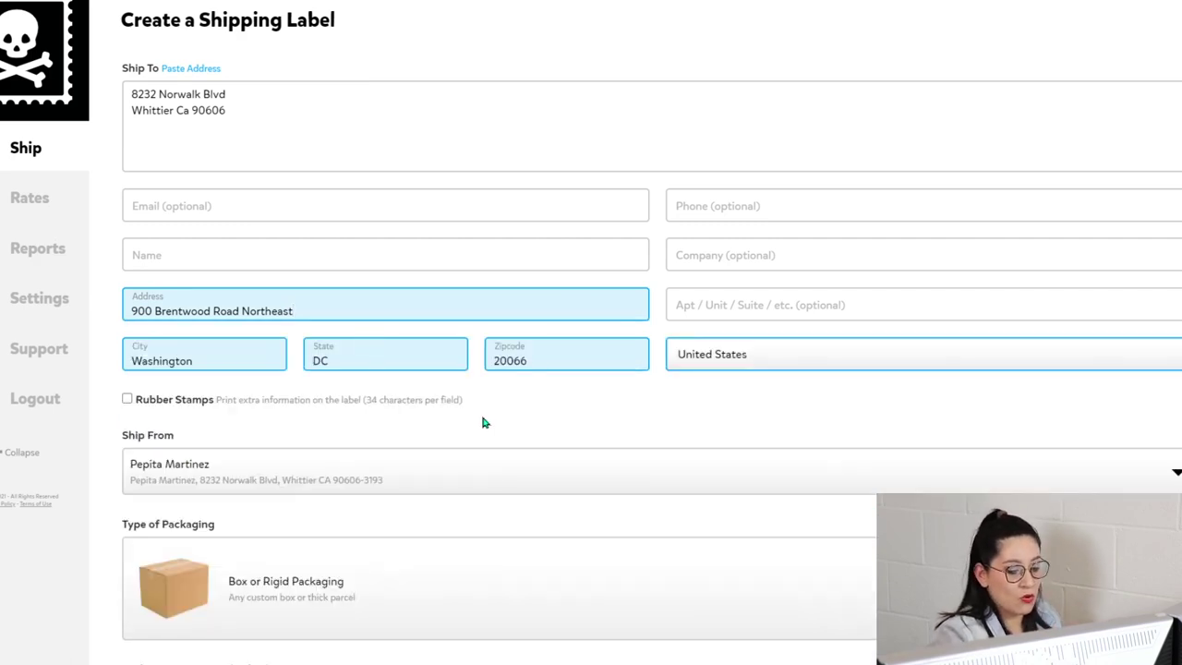
scroll(578, 469, down, 4)
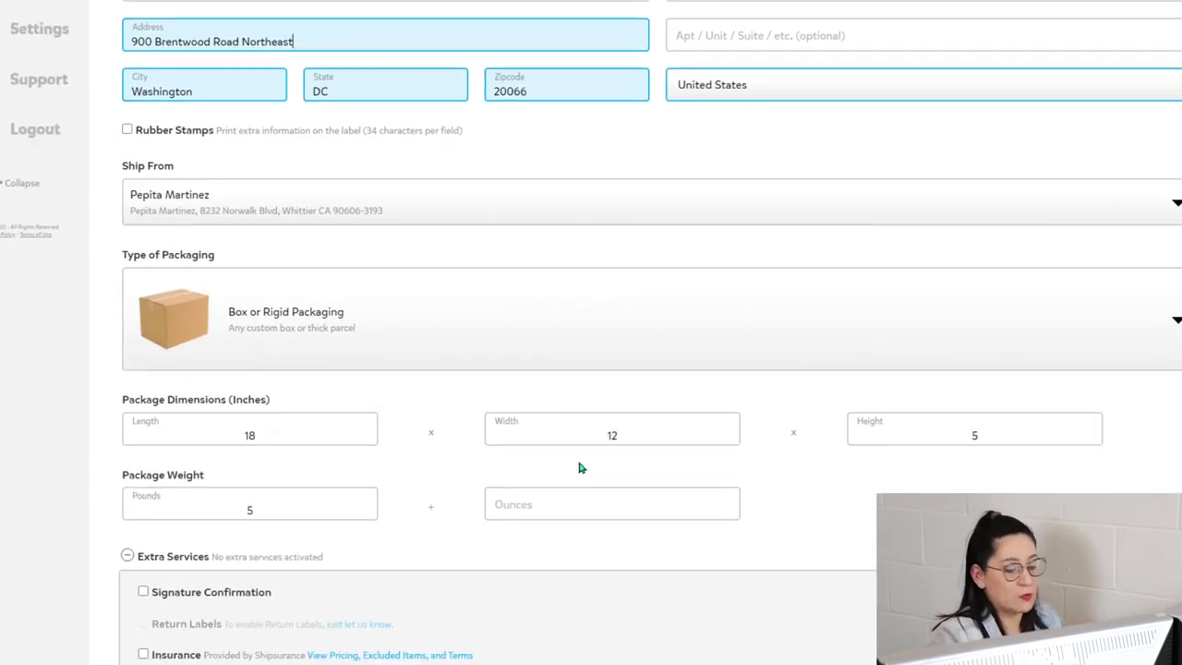
scroll(583, 488, down, 1)
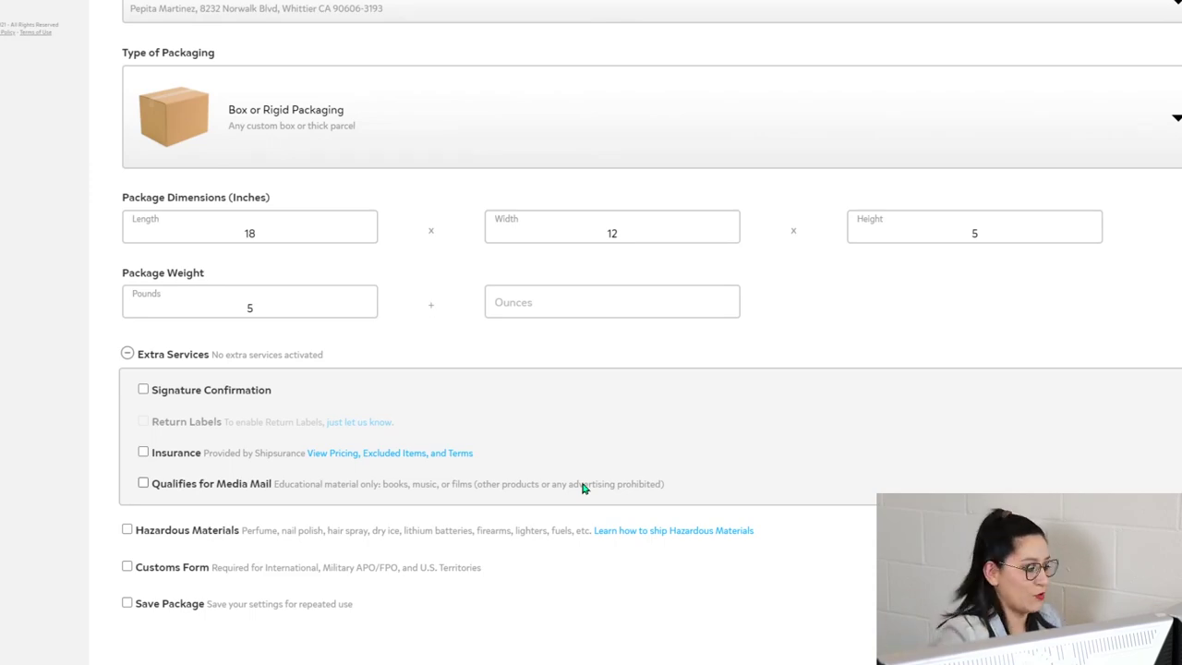
scroll(554, 425, up, 3)
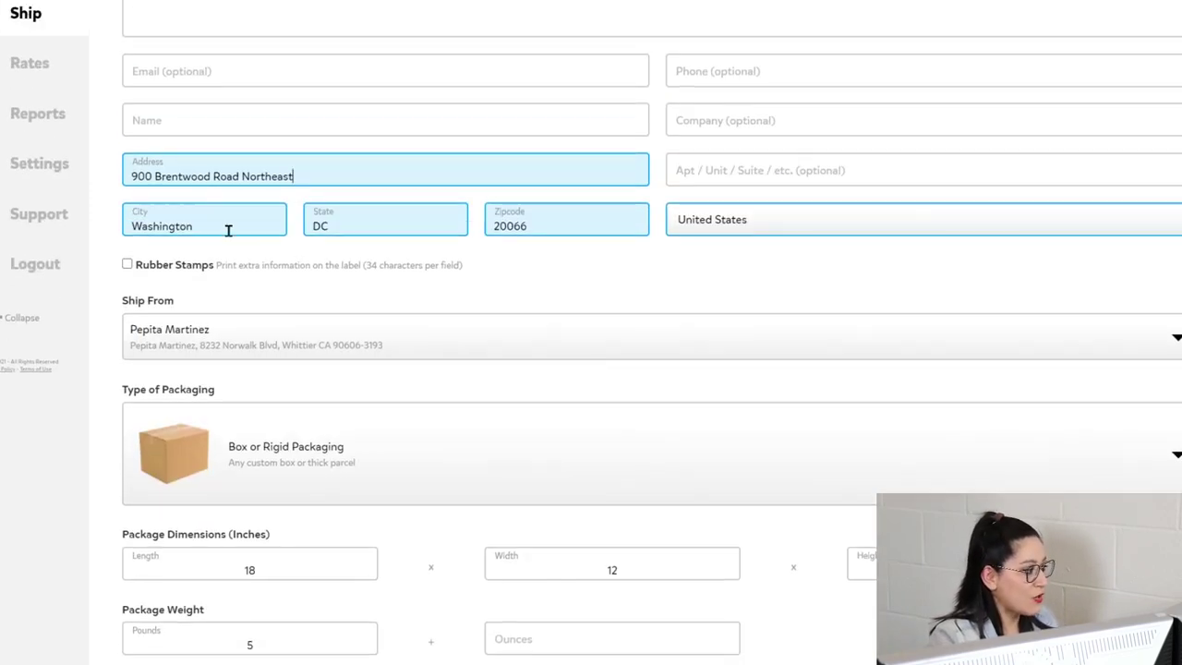
scroll(671, 247, down, 4)
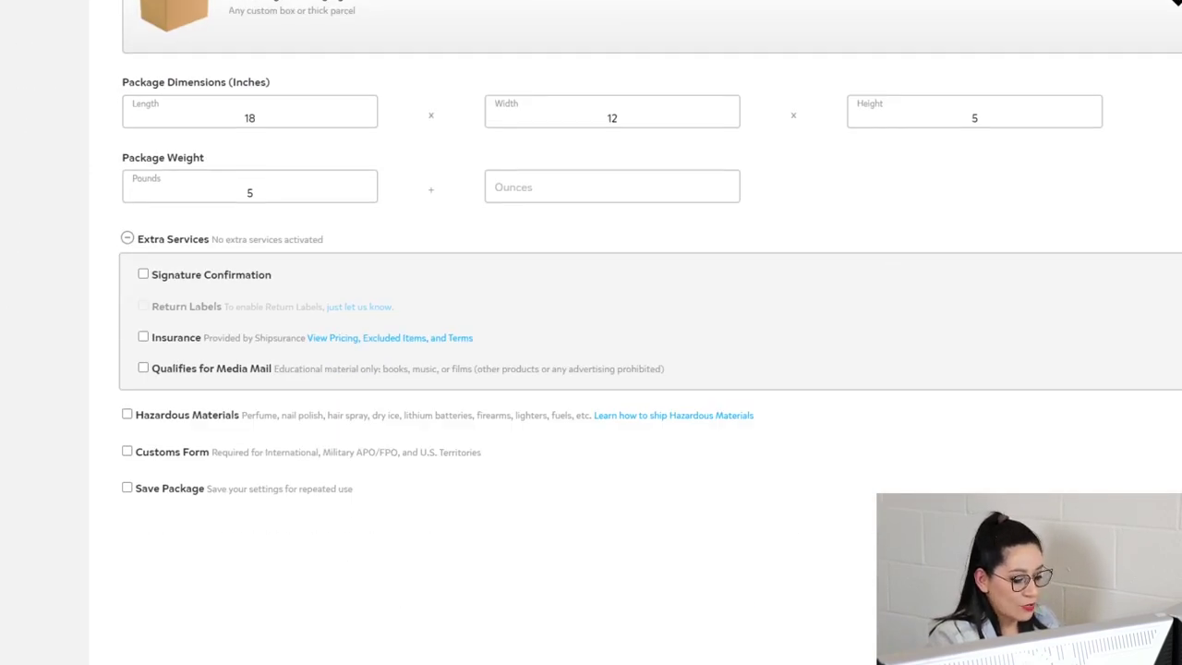
scroll(591, 332, up, 5)
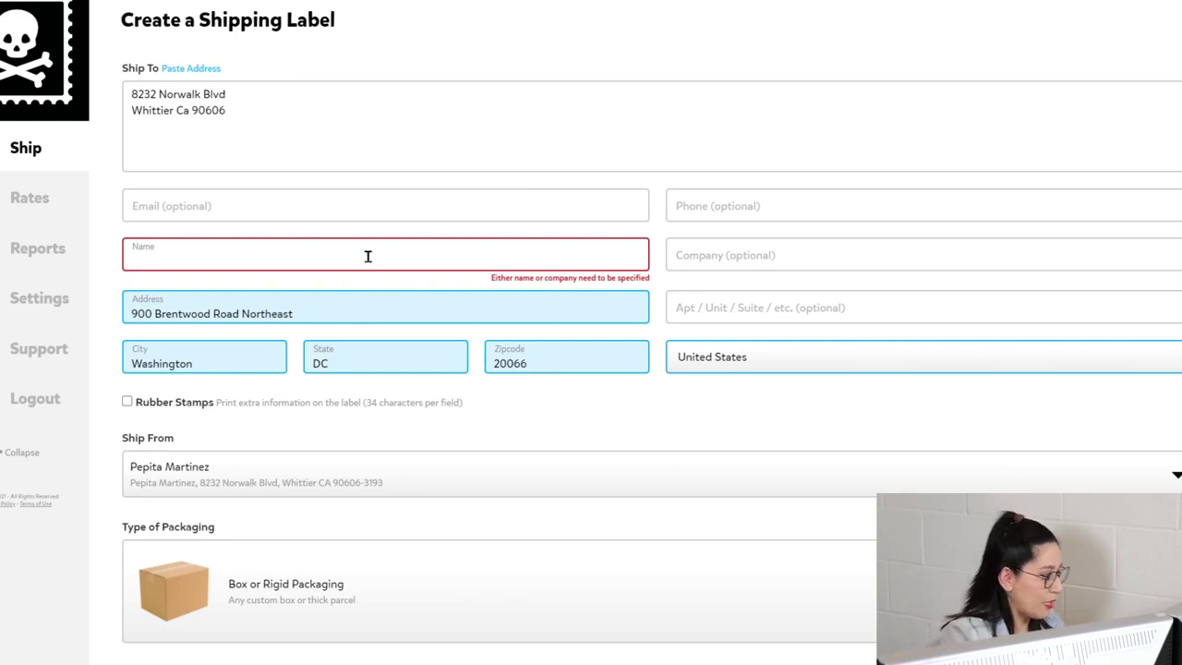
Step: Fill in the recipient's name from the autocomplete suggestion and review the $21.01 Priority Mail quote
text(Pe)
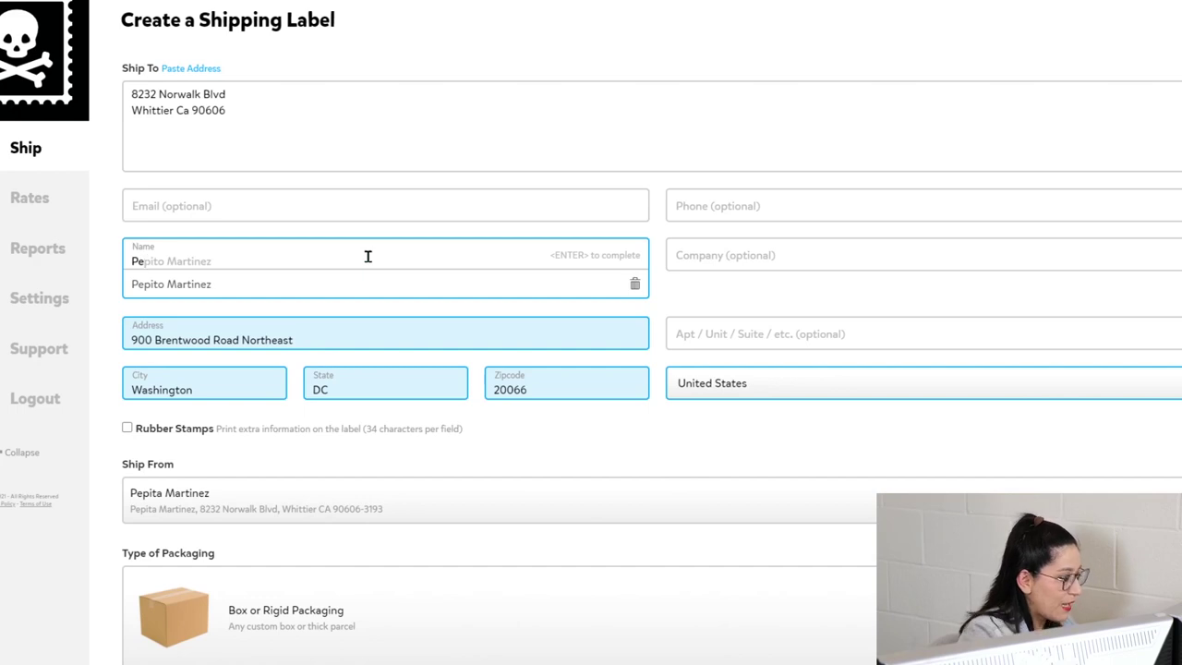
click(382, 286)
scroll(621, 345, down, 5)
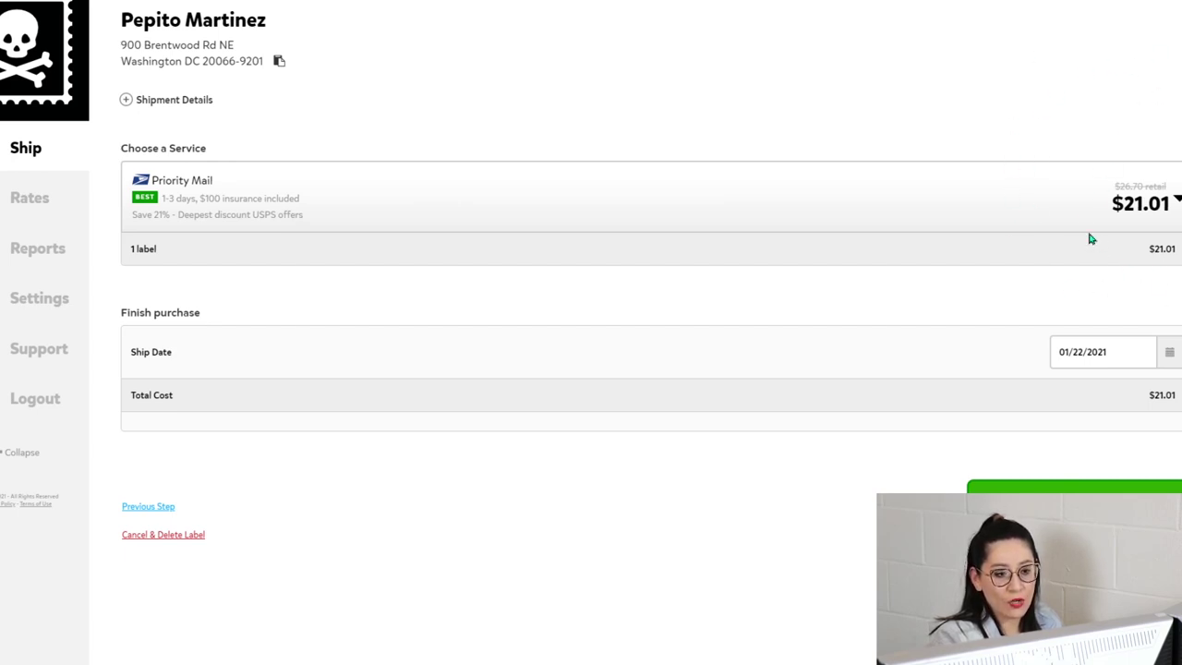
Step: Go back to the label form and switch packaging to Envelope, Padded Envelope, Poly Bag or Soft Pack
click(148, 507)
scroll(467, 469, down, 2)
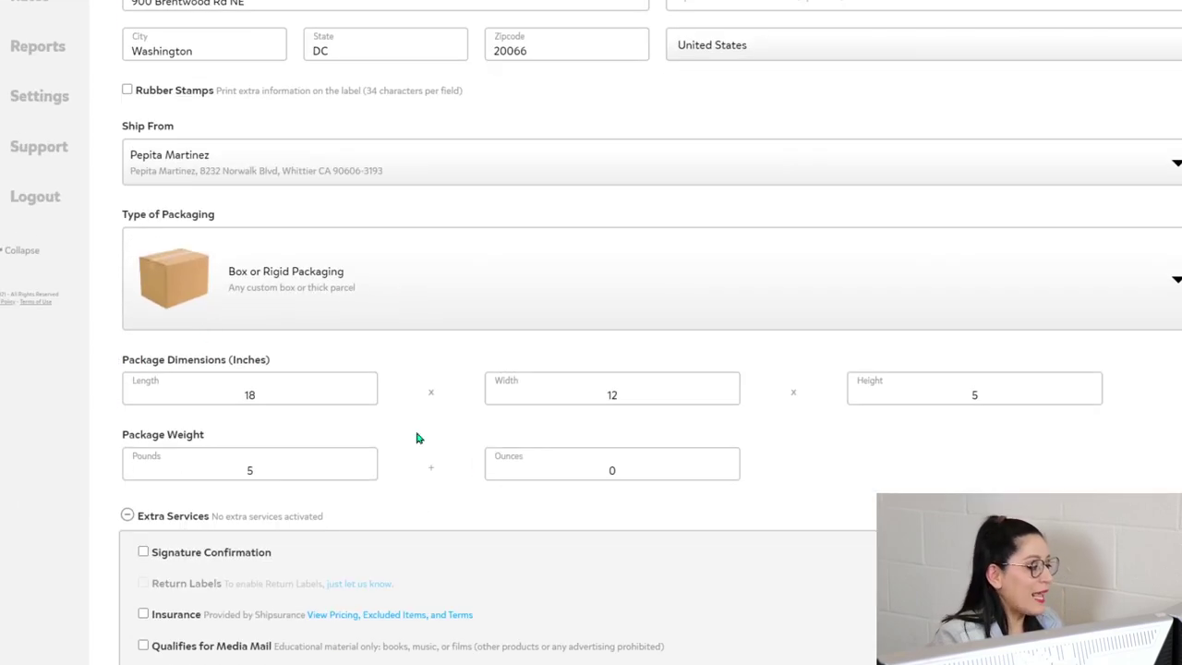
click(212, 282)
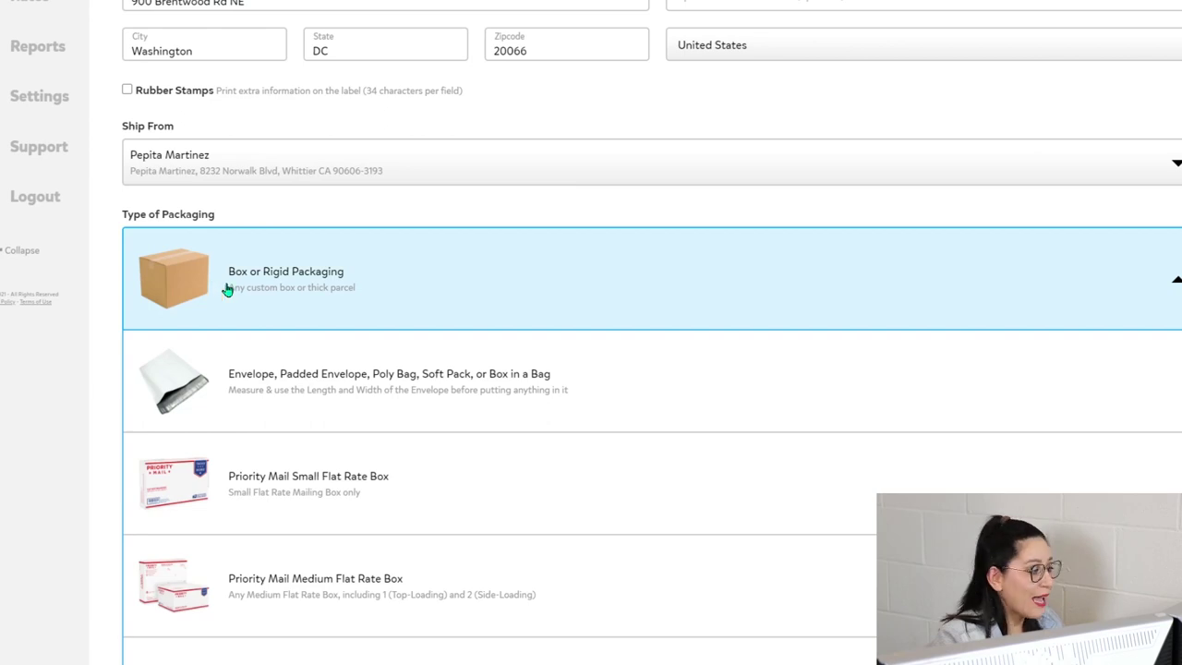
click(261, 388)
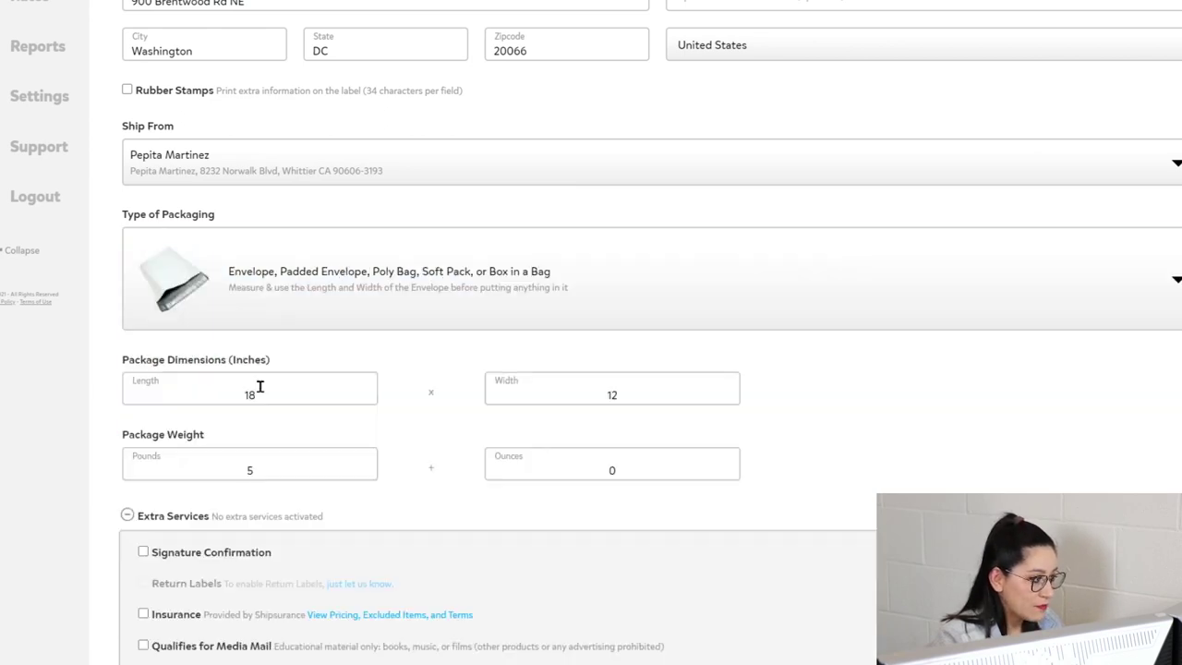
scroll(179, 363, down, 2)
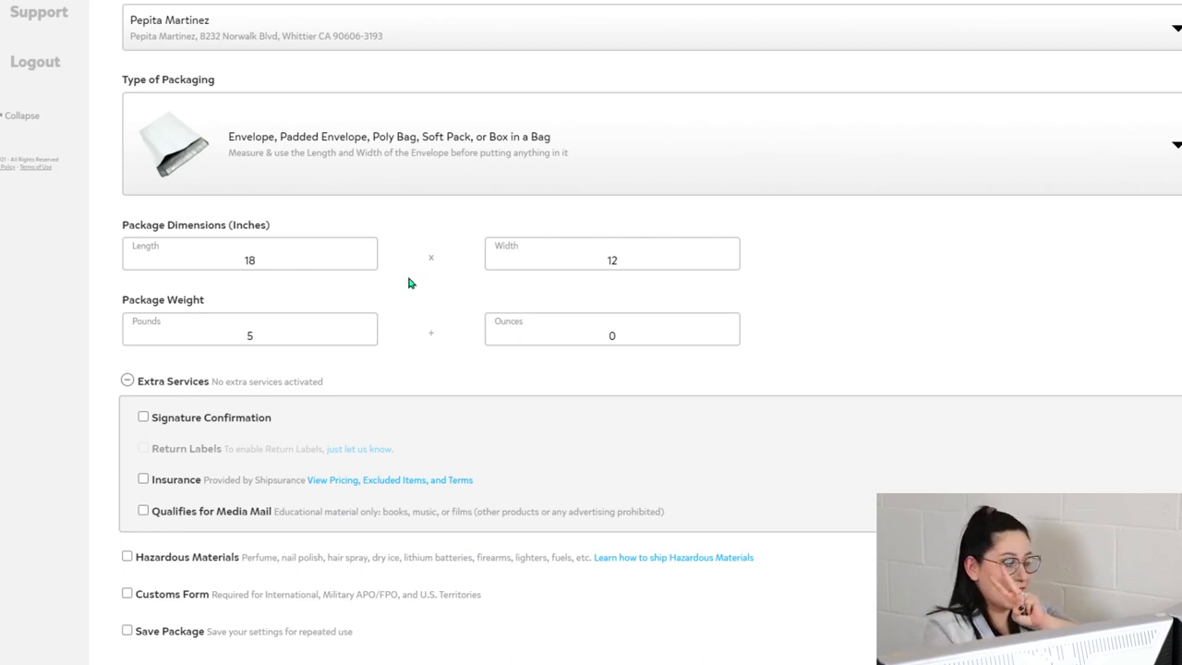
Step: Review the new Priority Mail Cubic quote of $12.29 for the envelope
scroll(160, 203, down, 2)
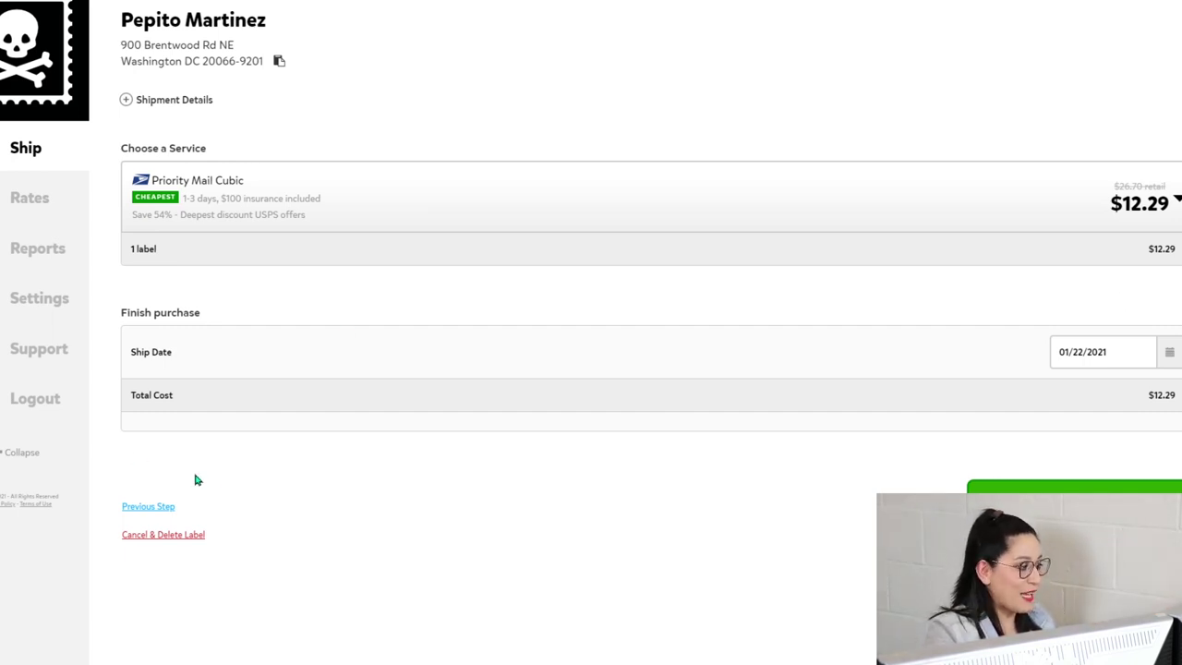
Step: Return from the rate quote to the label form and reselect Envelope as the packaging type
click(145, 509)
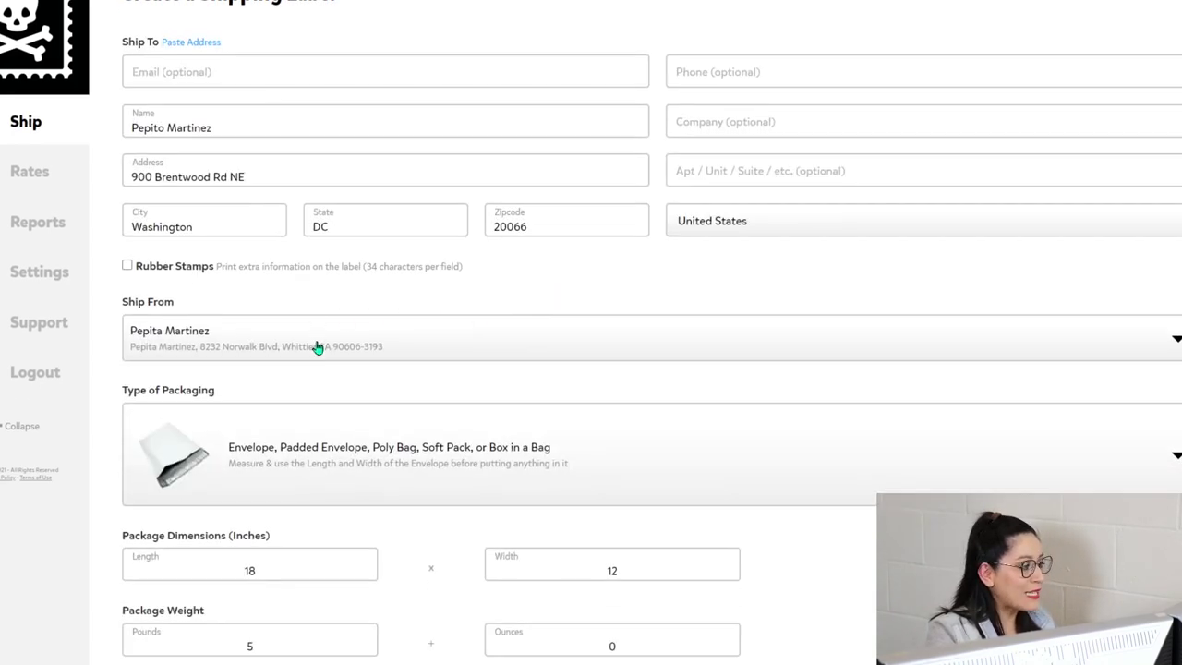
scroll(316, 346, down, 3)
click(325, 205)
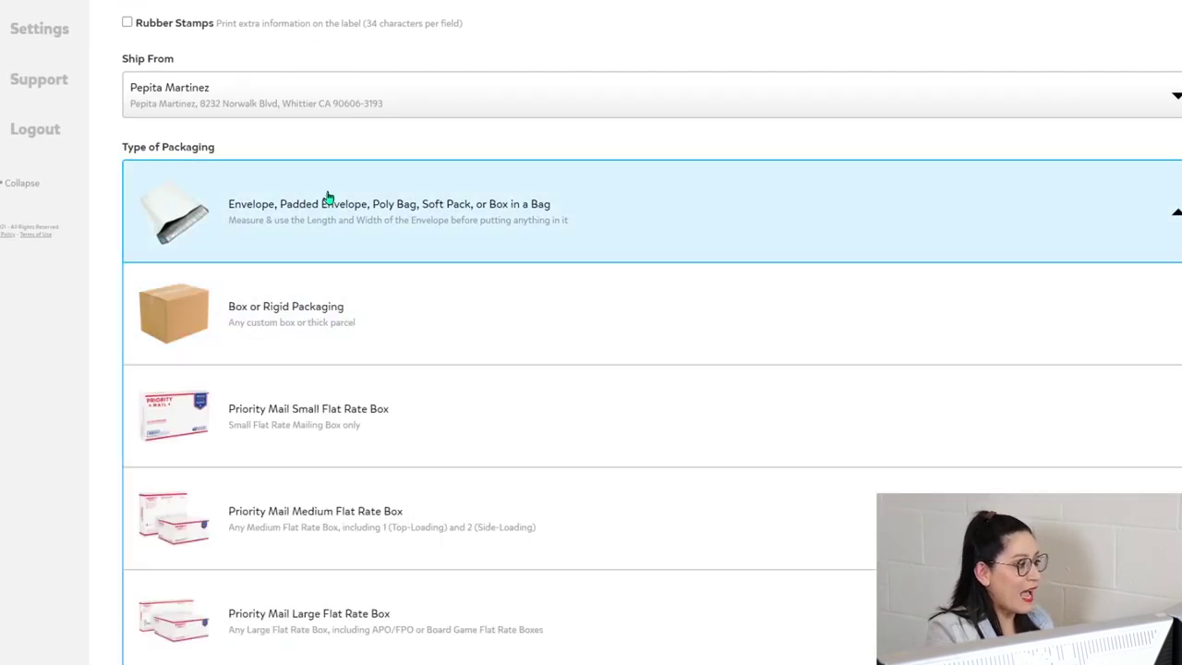
click(328, 197)
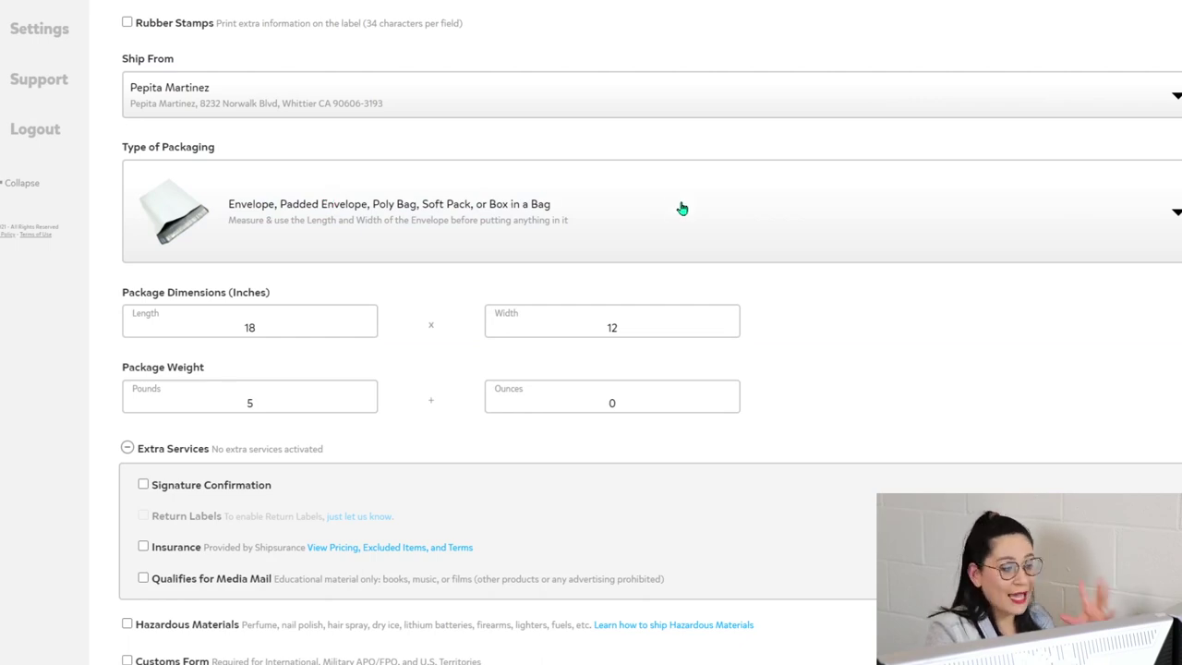
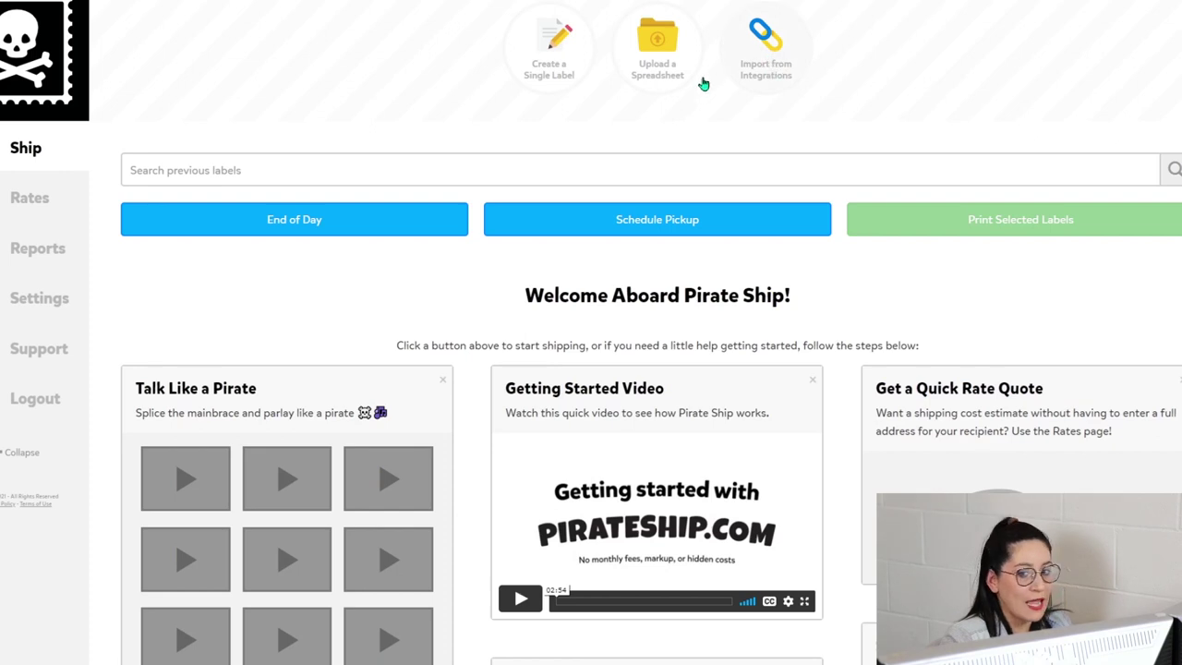
mouse_move(24, 152)
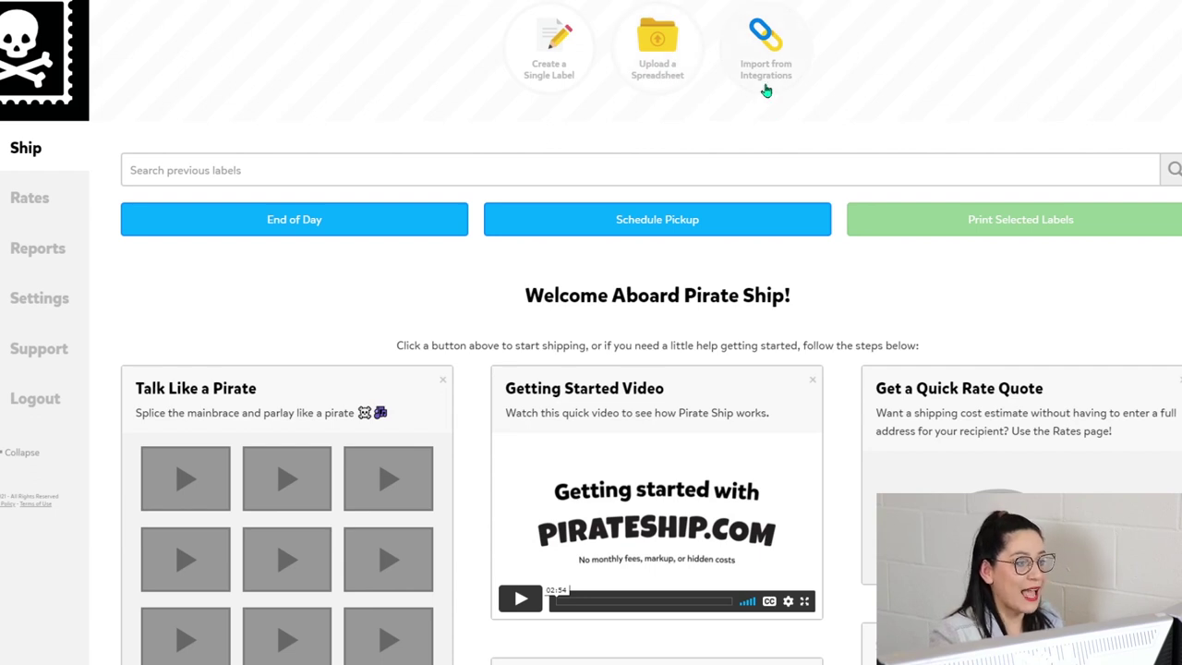
click(776, 51)
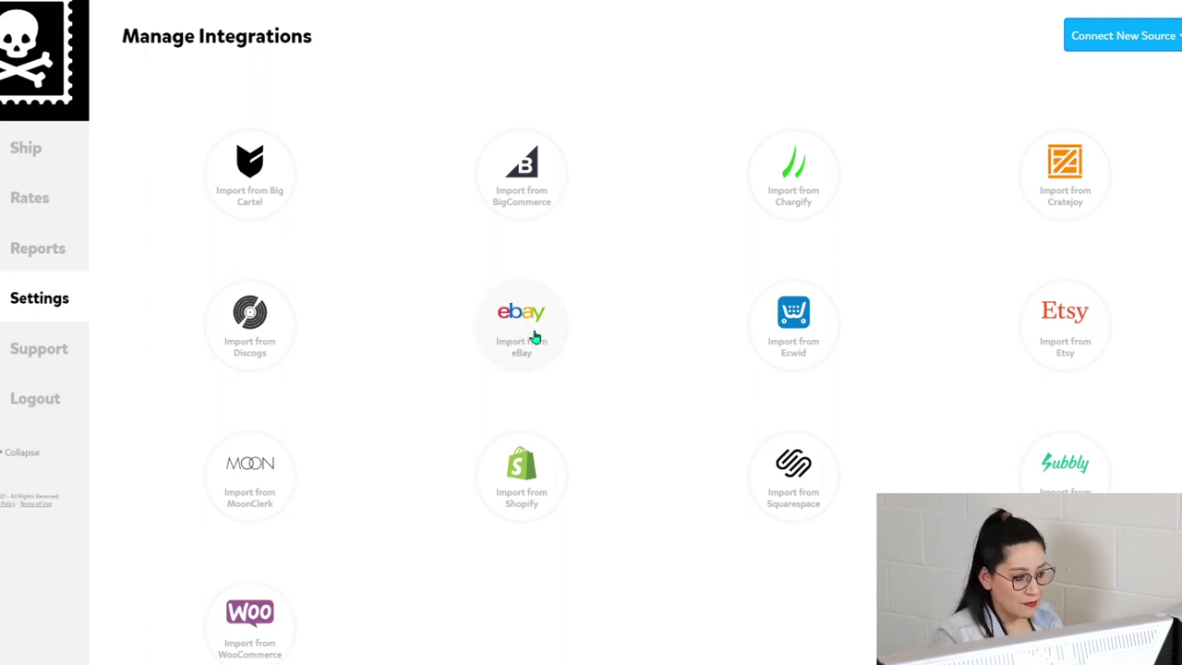
click(535, 338)
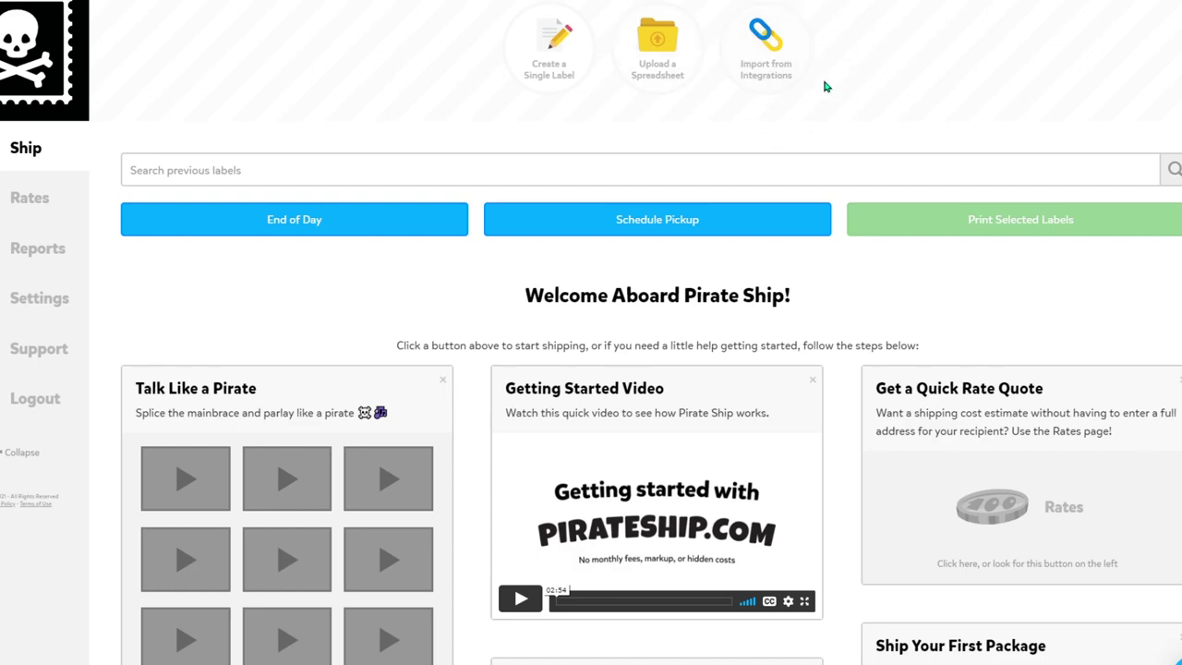
Step: Open the Manage Integrations page through Import from Integrations
click(766, 59)
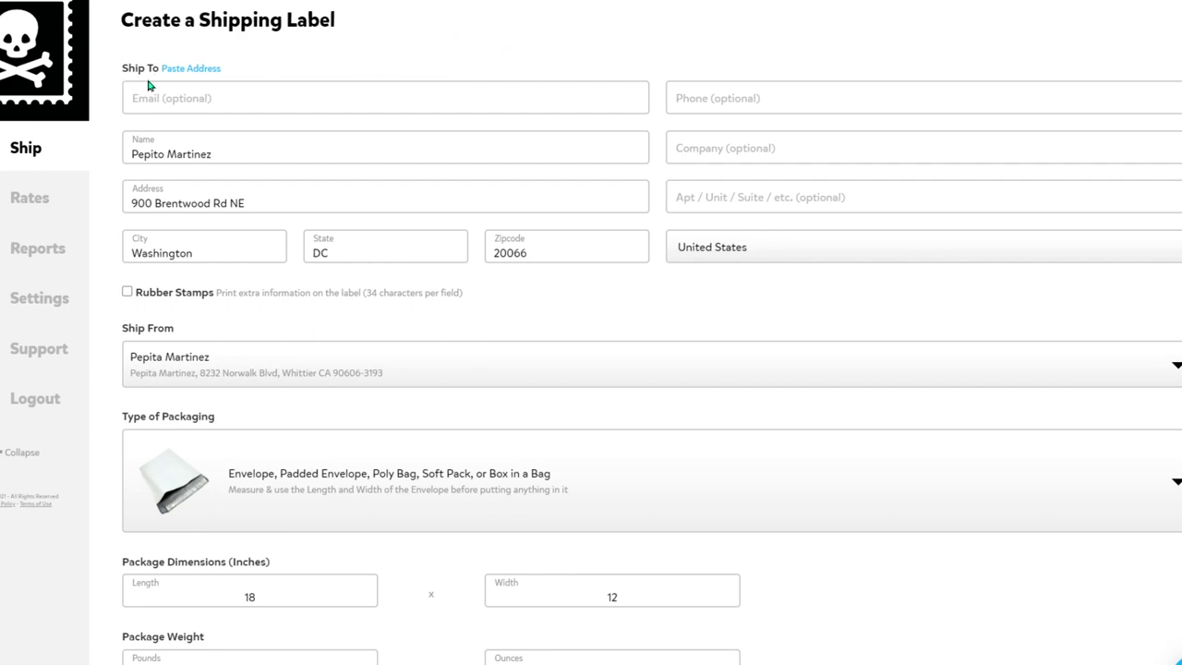
Step: Review the filled label form, keeping envelope as the packaging type
scroll(816, 259, down, 2)
scroll(817, 260, down, 2)
scroll(324, 108, down, 1)
scroll(324, 108, up, 1)
scroll(324, 127, up, 3)
scroll(652, 126, down, 1)
scroll(652, 127, down, 3)
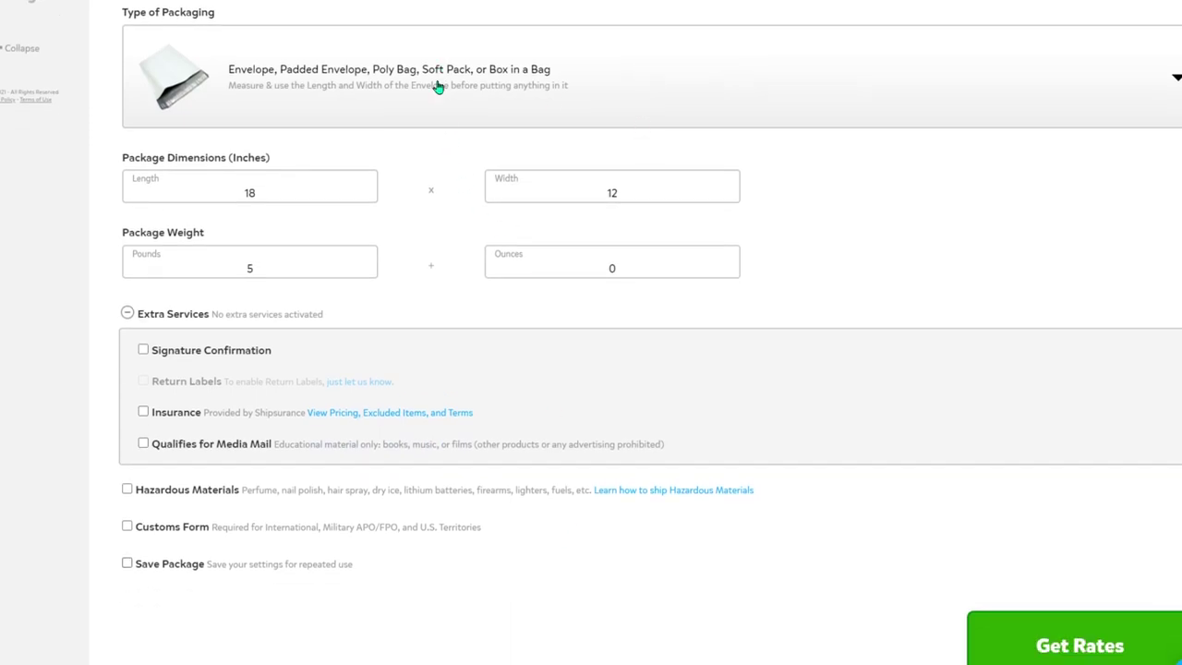
click(430, 72)
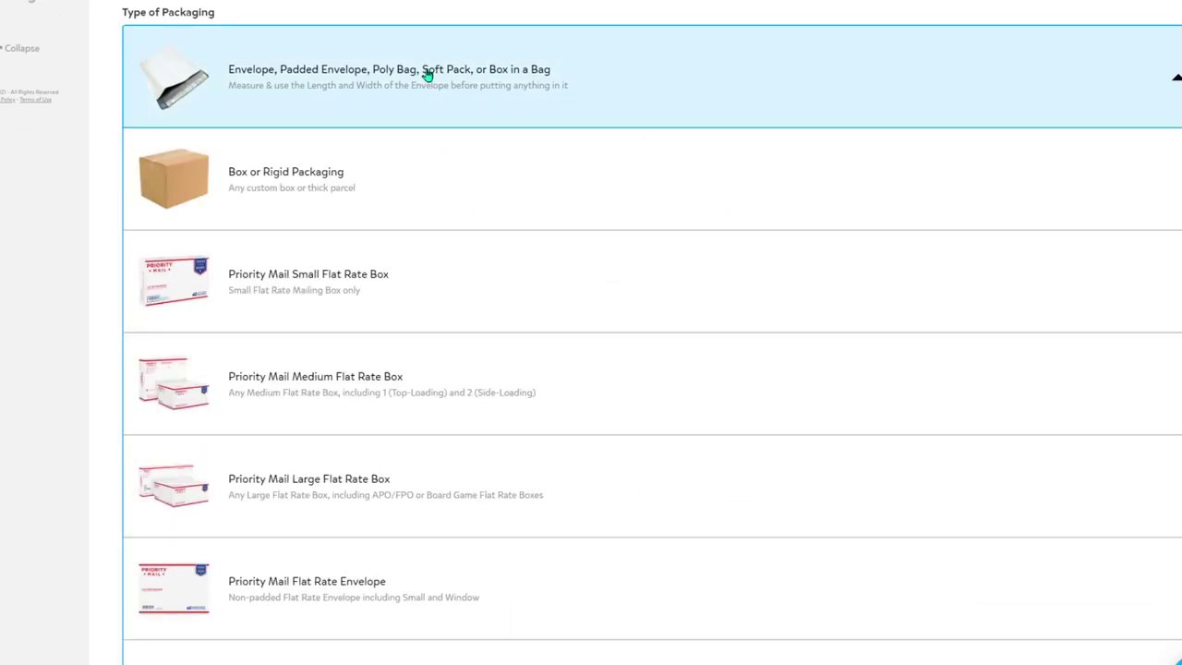
click(427, 74)
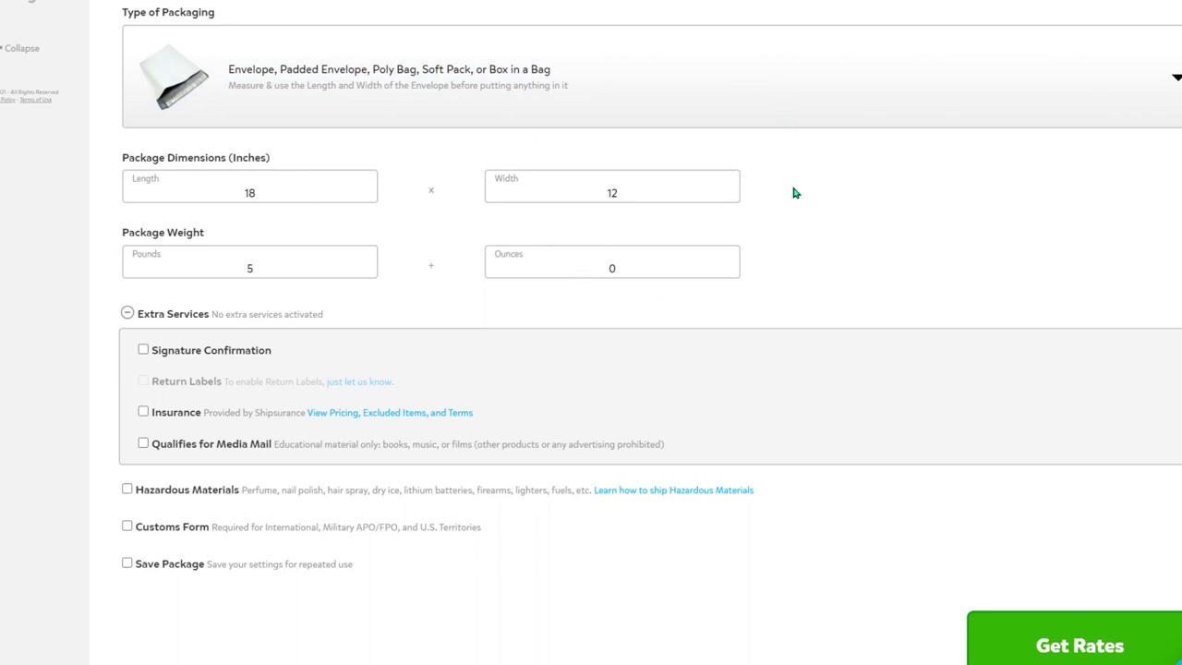
Step: Check the package length, width and weight pounds fields
click(277, 195)
click(552, 182)
click(273, 274)
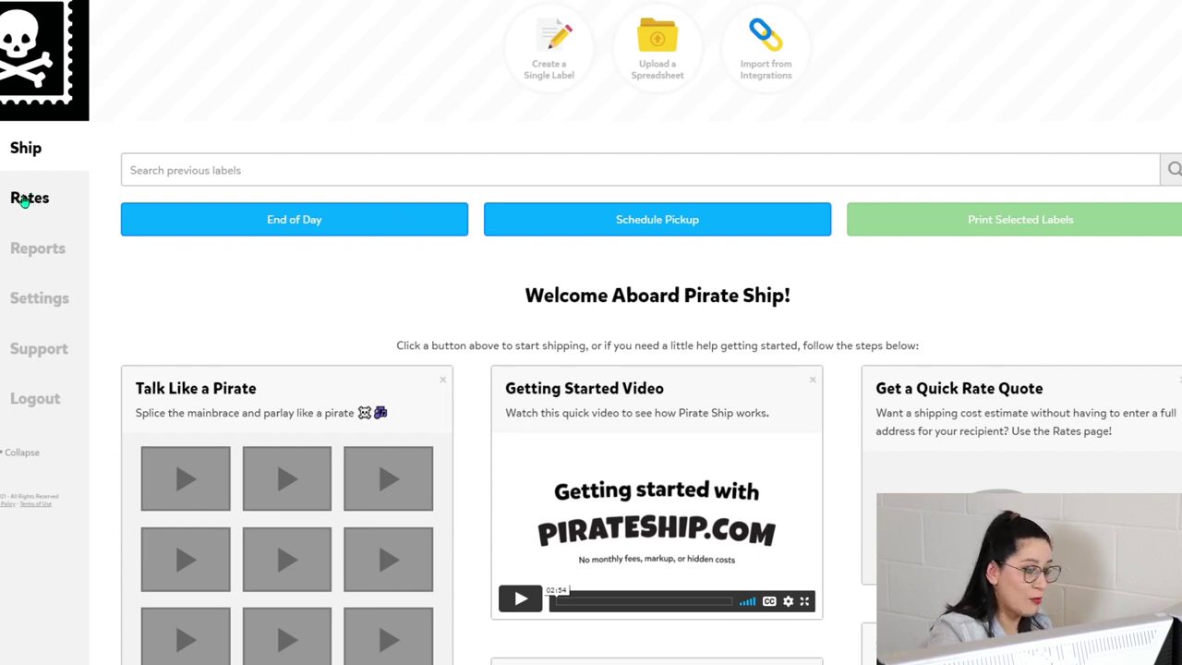
Step: View the Quick Rate Quote form, then the last-30-days Shipping Report
click(25, 201)
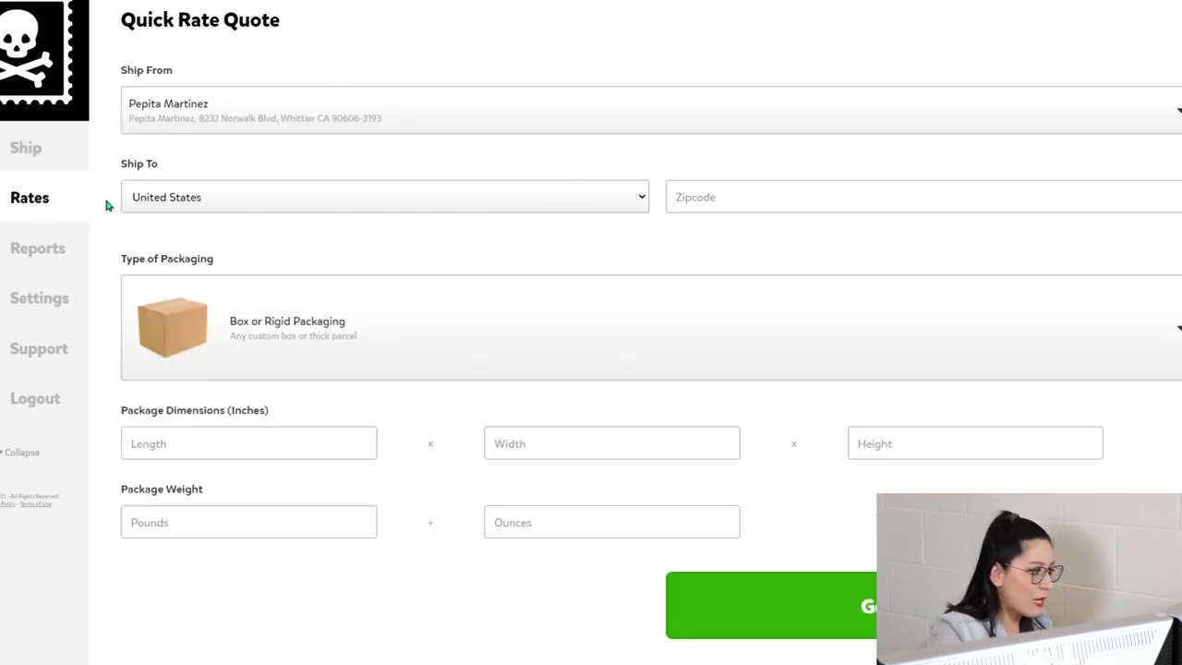
click(16, 257)
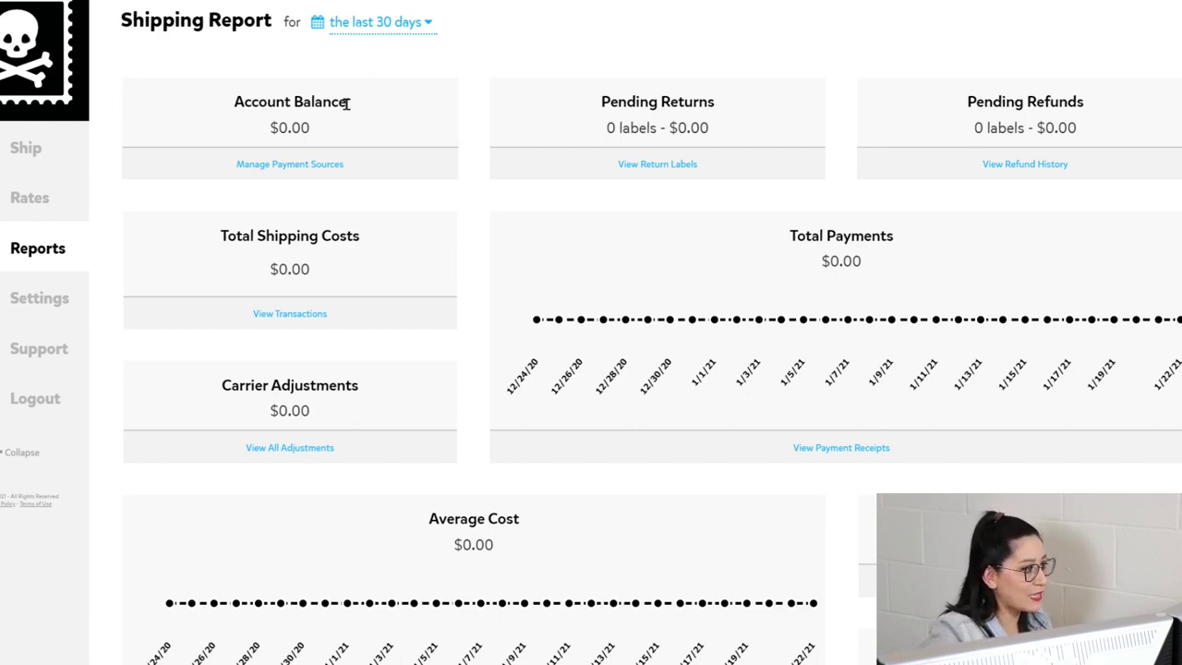
click(406, 29)
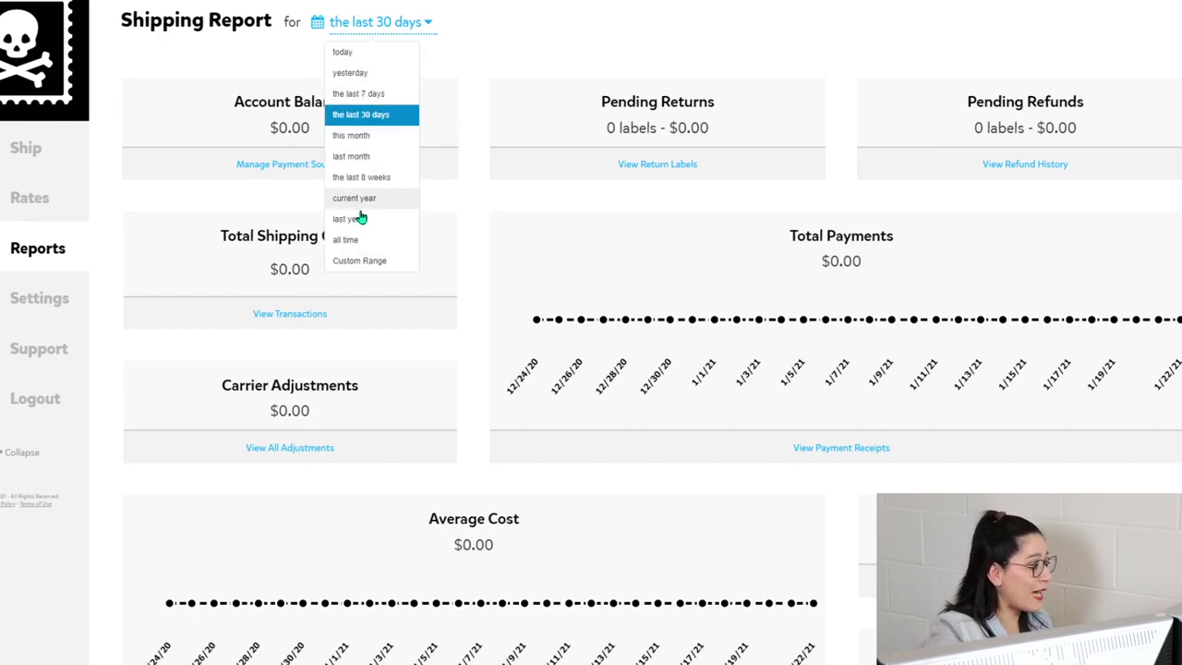
click(481, 26)
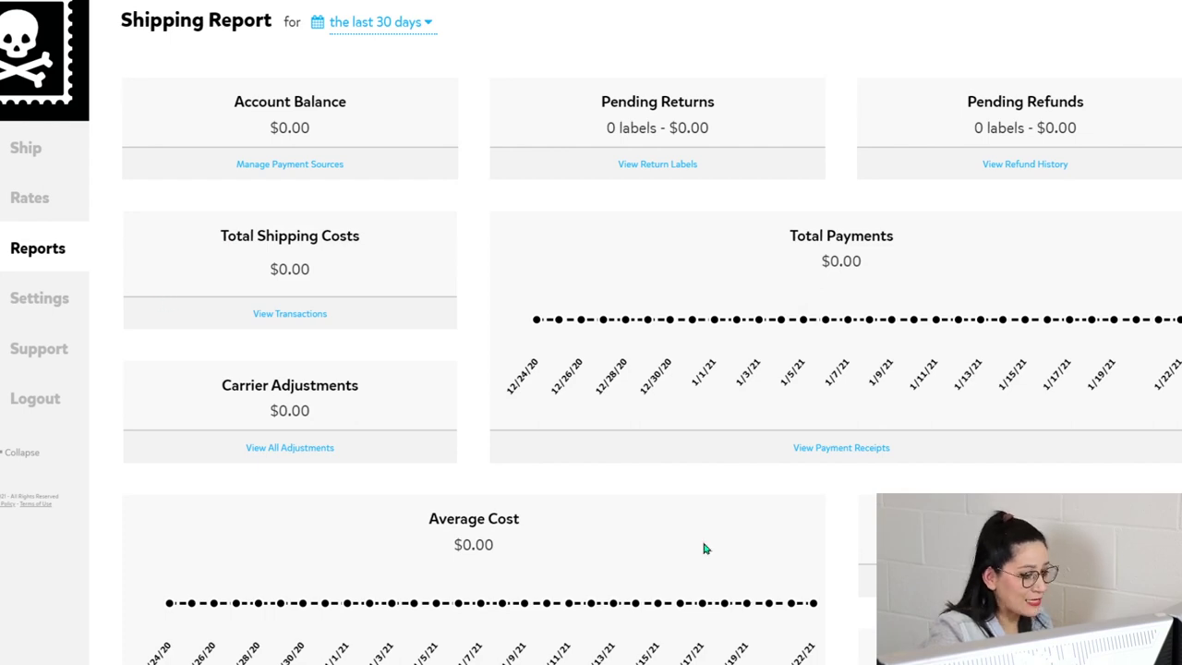
scroll(530, 462, down, 6)
scroll(704, 624, down, 3)
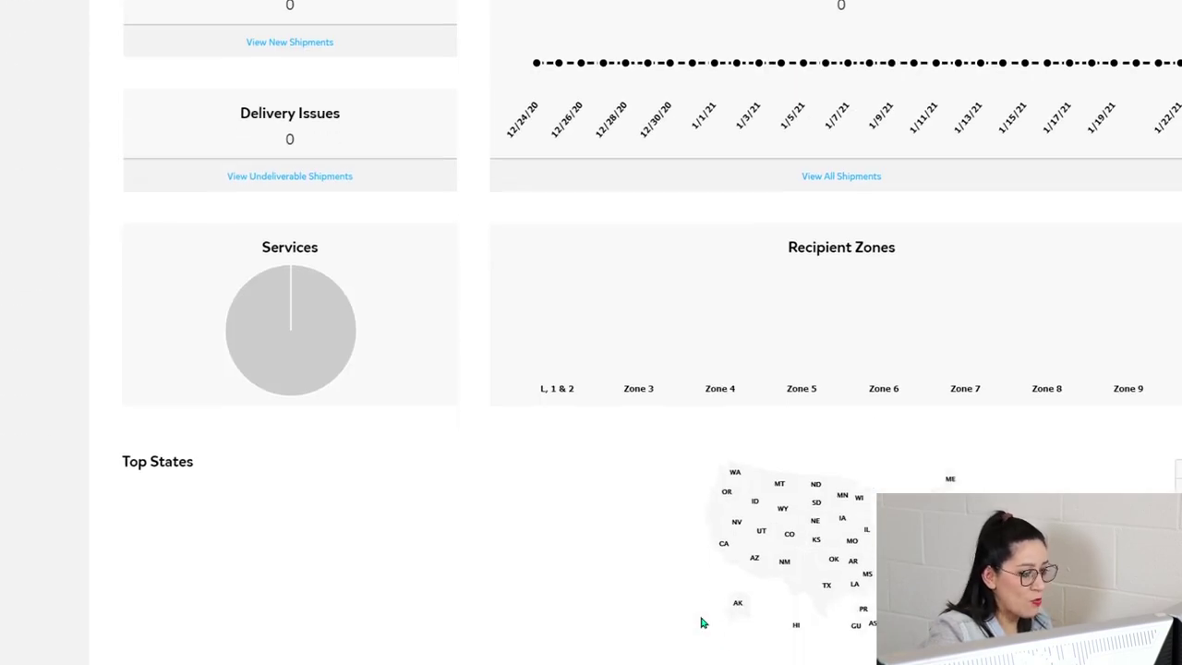
scroll(698, 622, up, 1)
scroll(683, 612, down, 5)
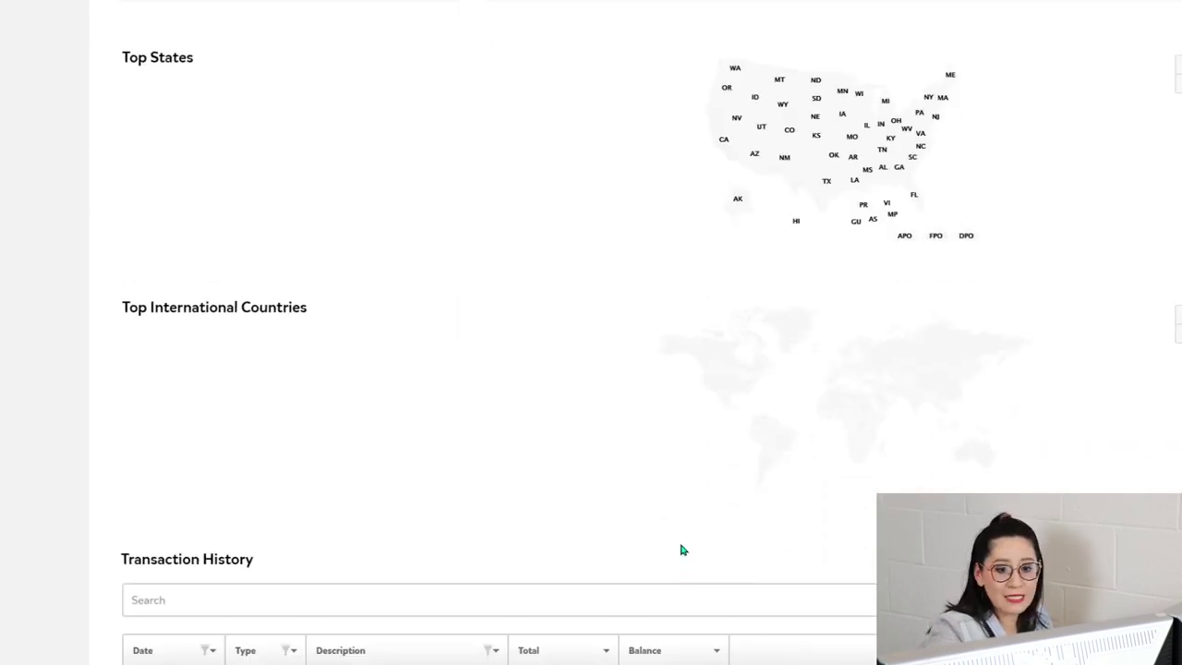
scroll(681, 554, up, 2)
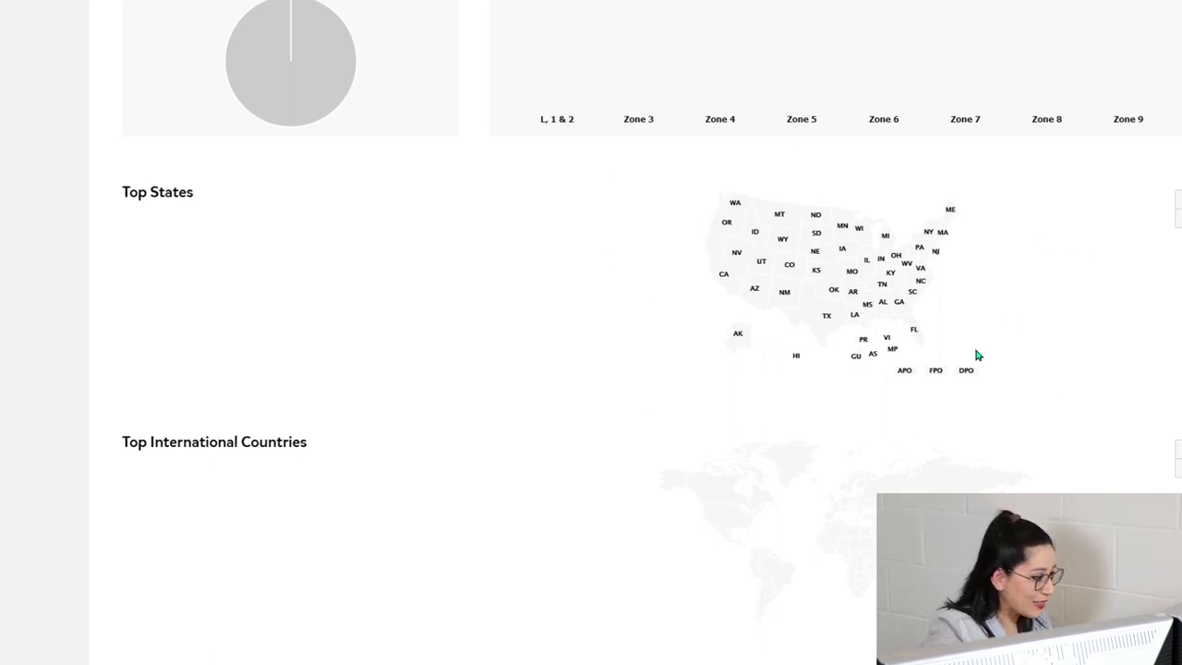
scroll(924, 369, down, 2)
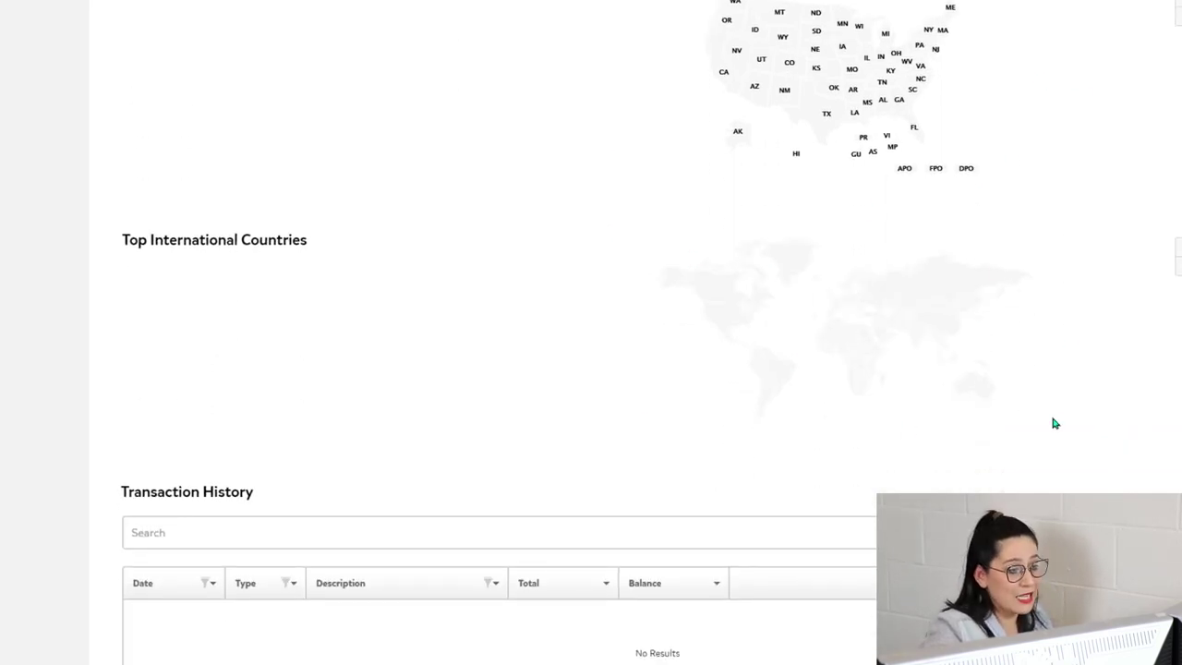
scroll(717, 388, up, 2)
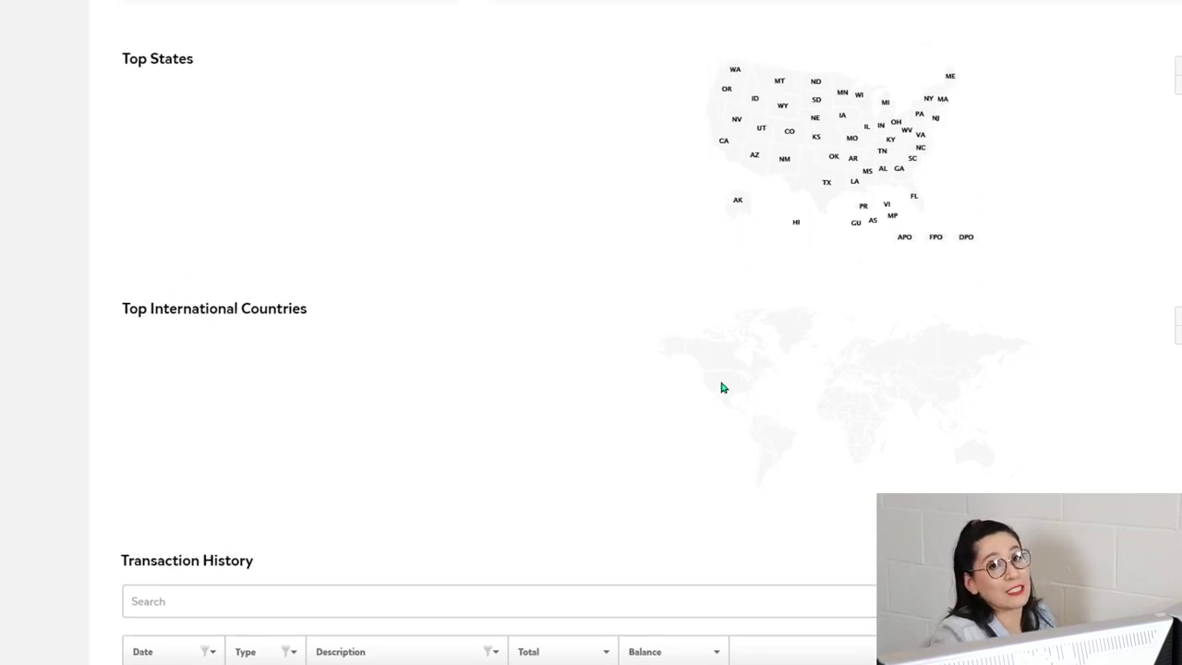
scroll(715, 401, up, 9)
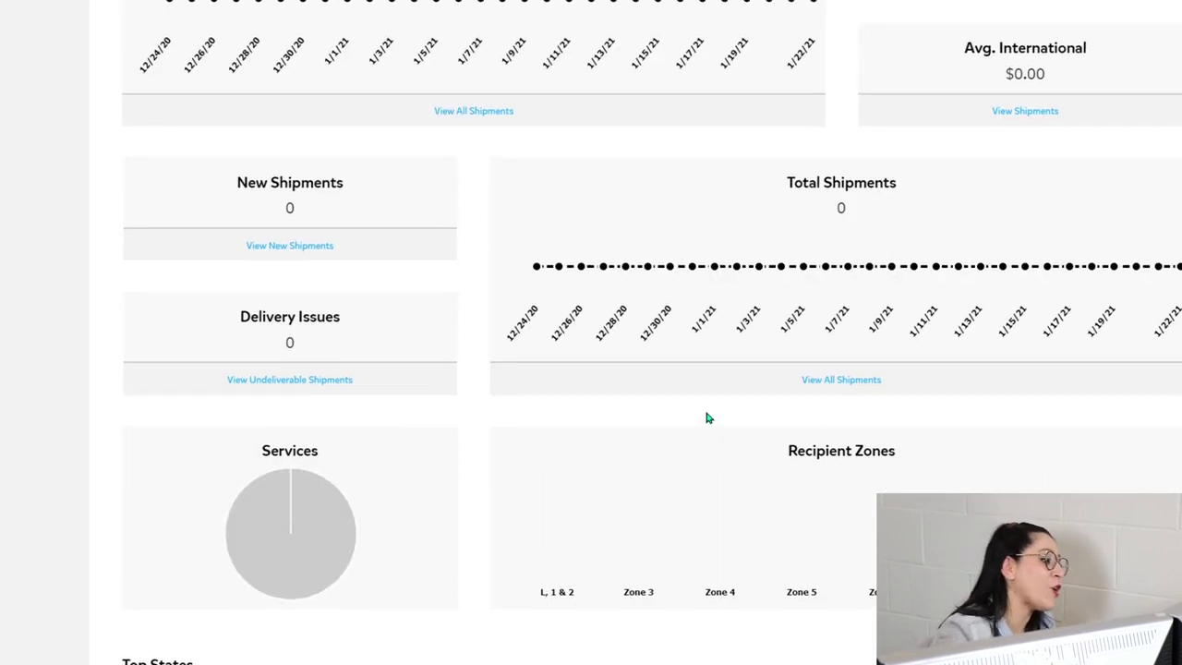
scroll(697, 421, up, 2)
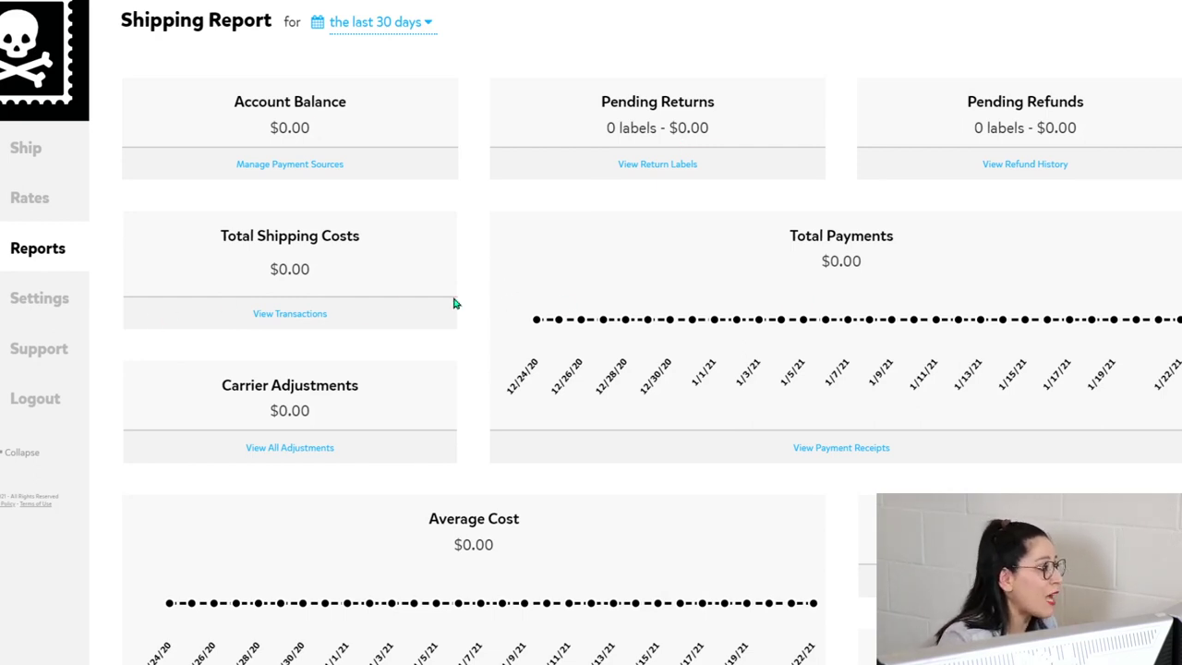
Step: Review the Account Settings login and notification options, then return to the settings list
click(46, 312)
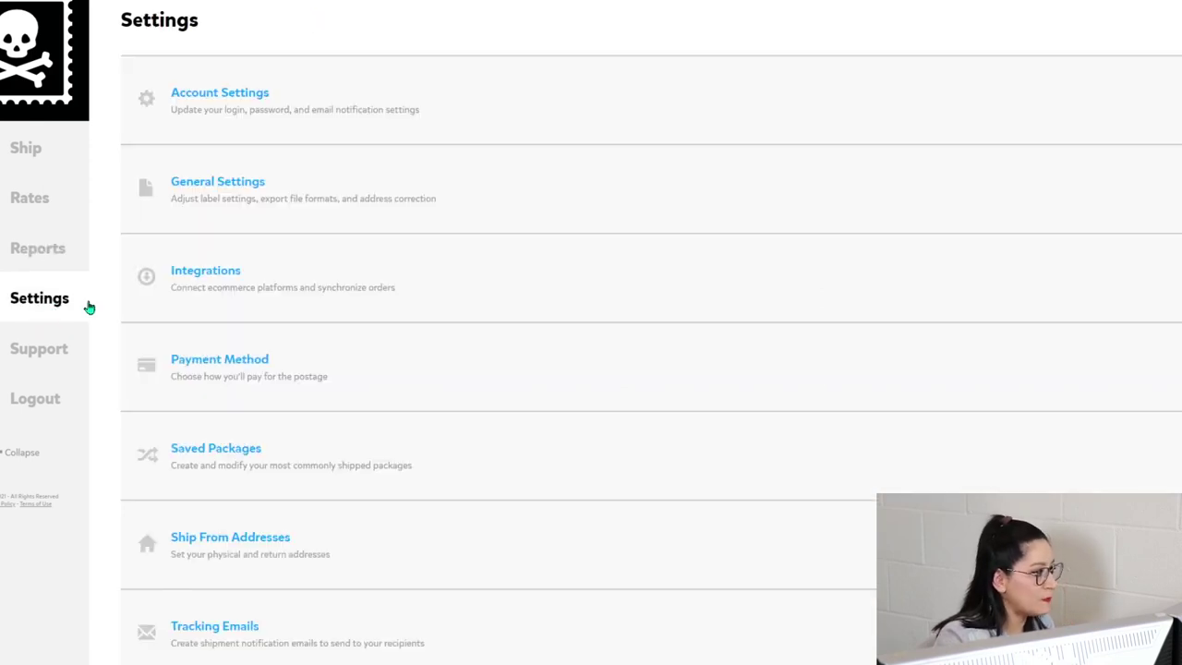
click(226, 99)
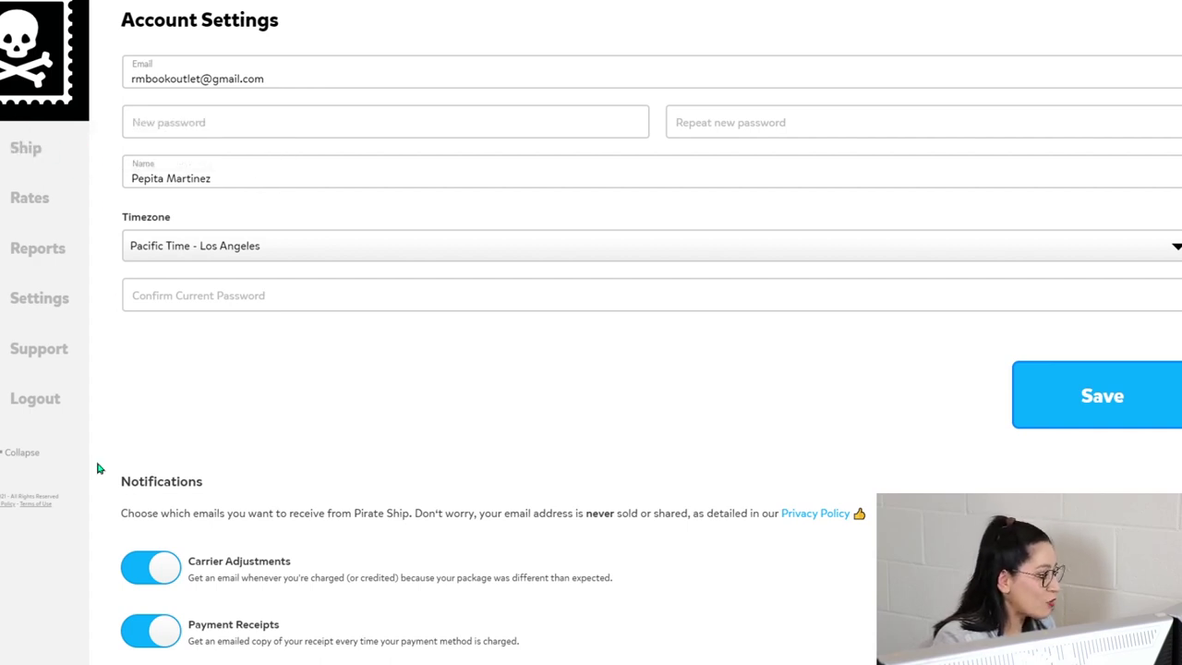
click(57, 298)
Step: Open General Settings and keep 4x6" as the label size
click(212, 185)
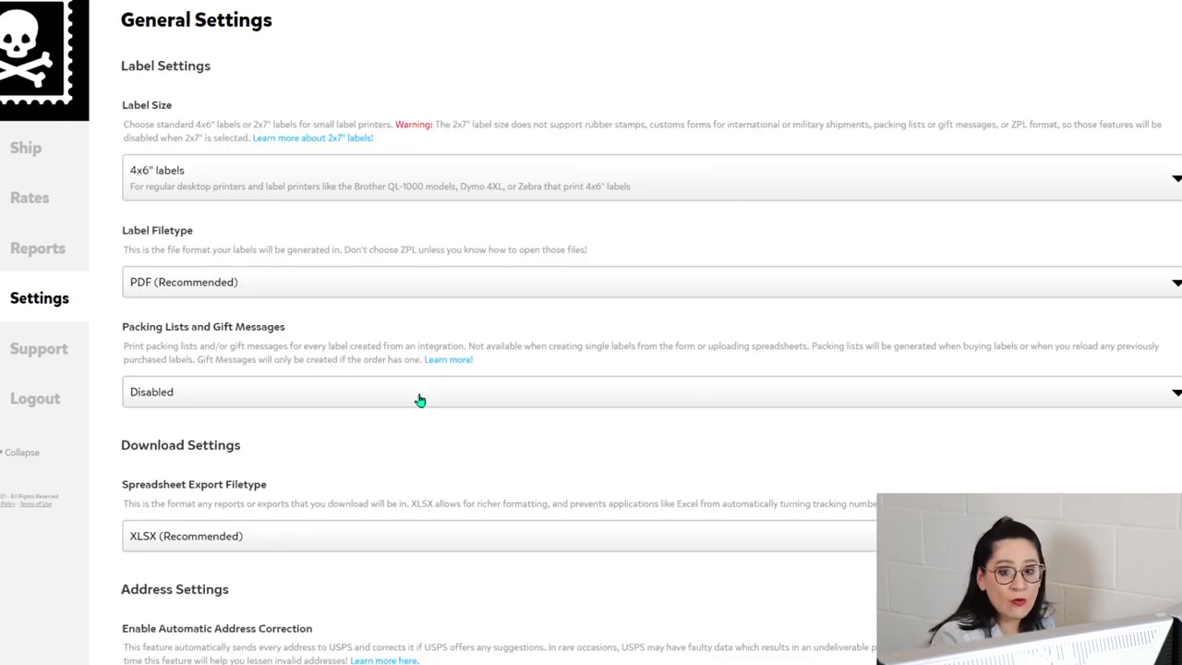
scroll(392, 267, down, 1)
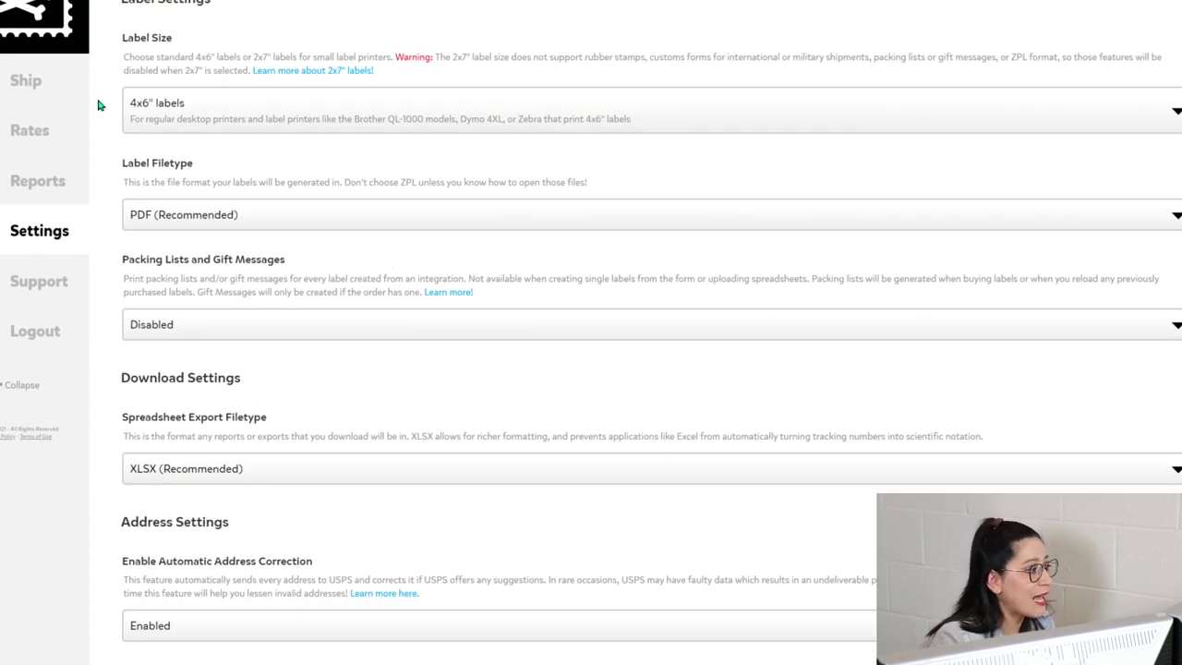
click(657, 120)
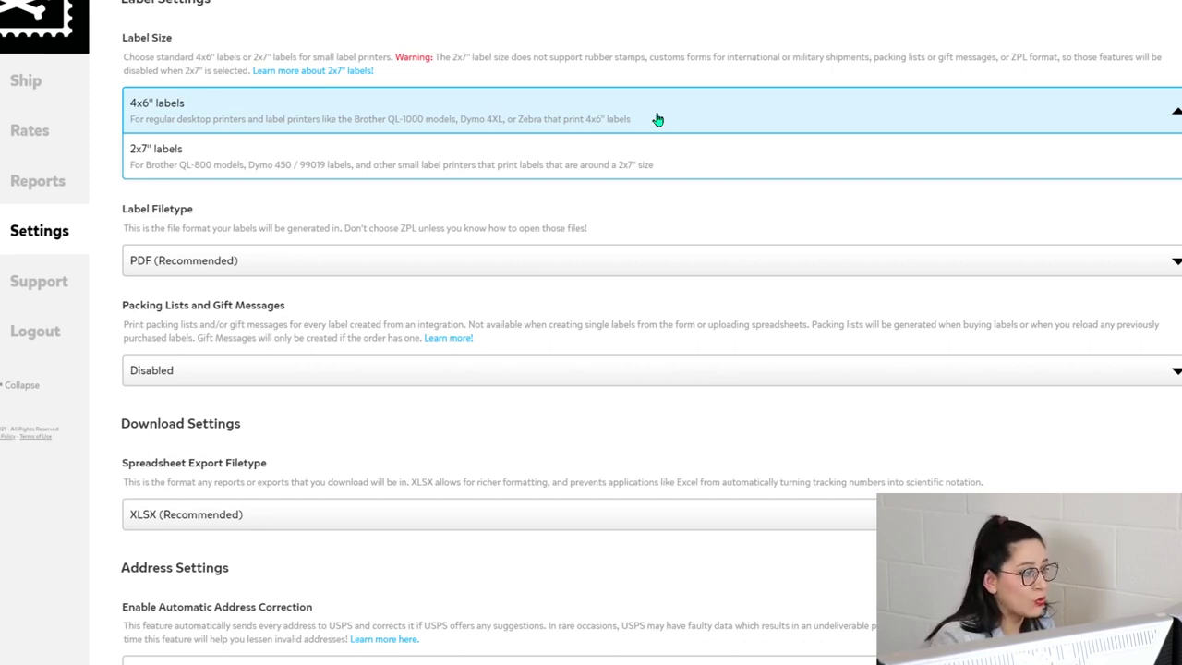
click(658, 120)
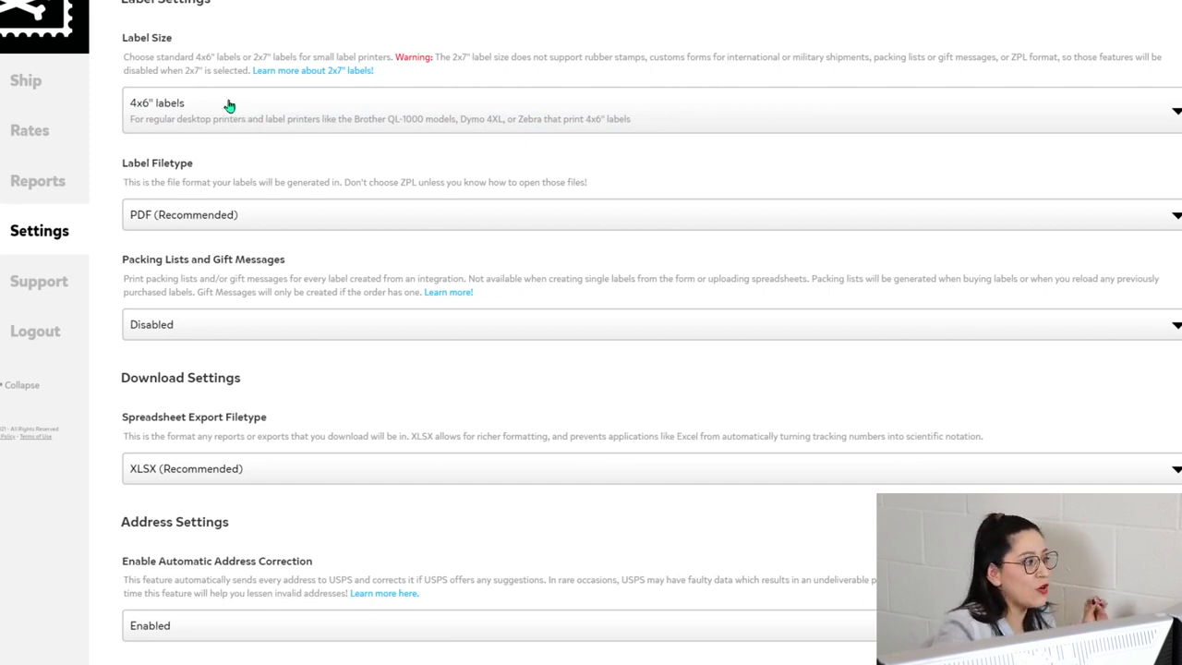
click(209, 110)
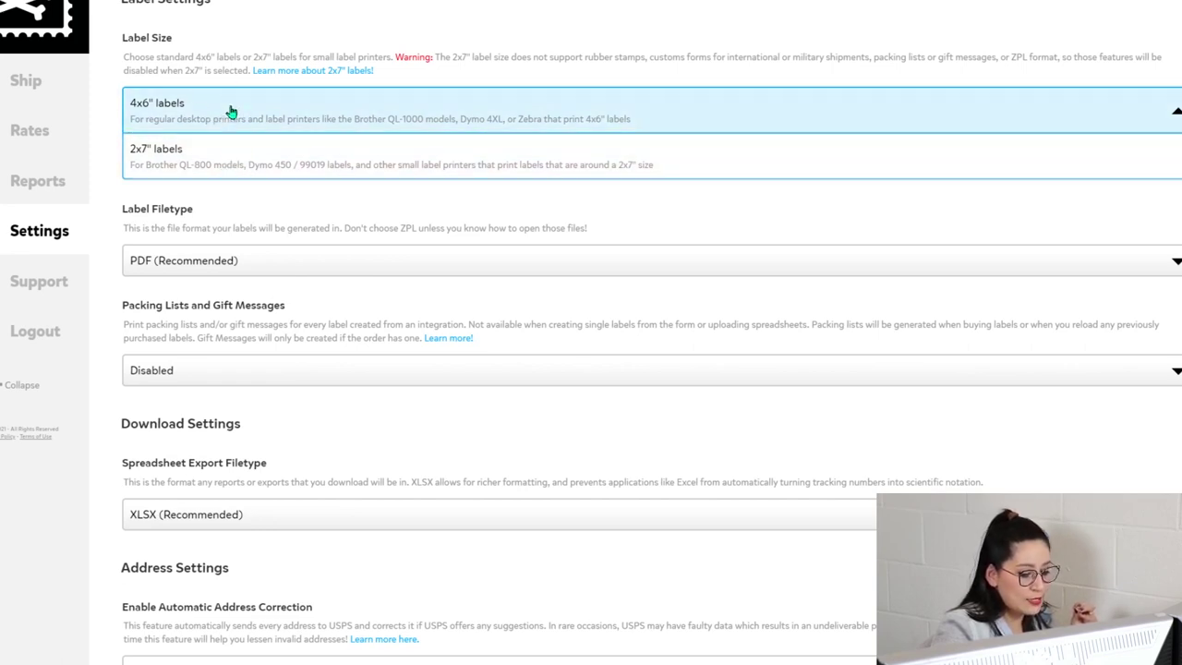
click(223, 106)
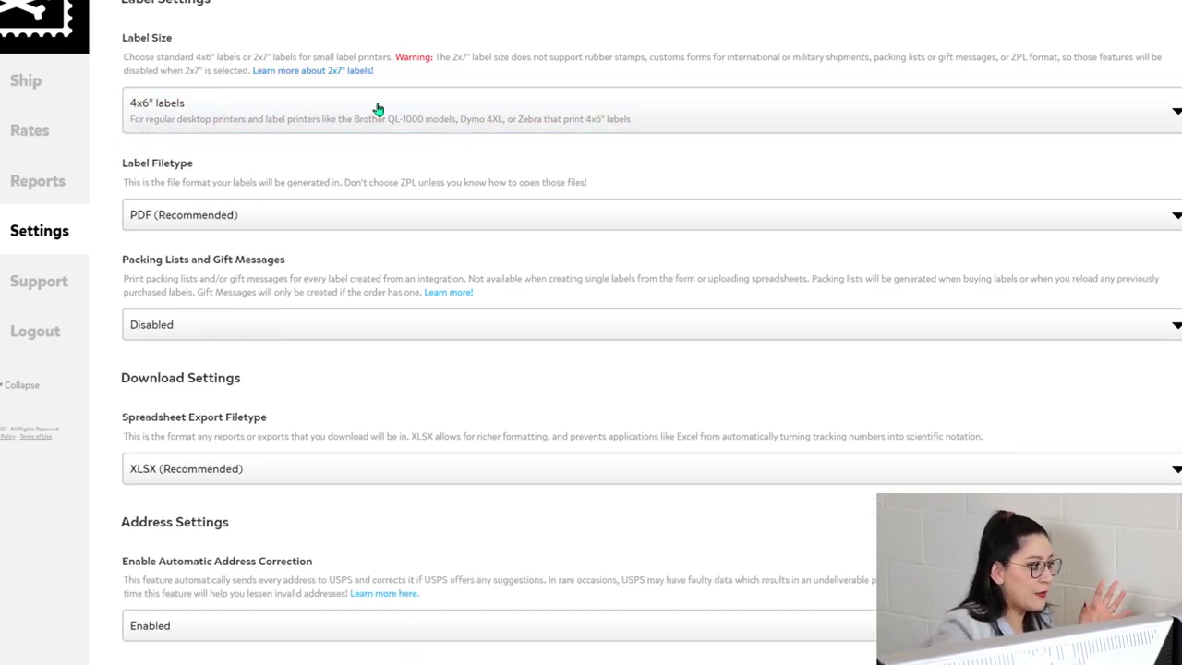
Step: Keep PDF as the label filetype and leave packing lists and gift messages Disabled
scroll(327, 137, down, 3)
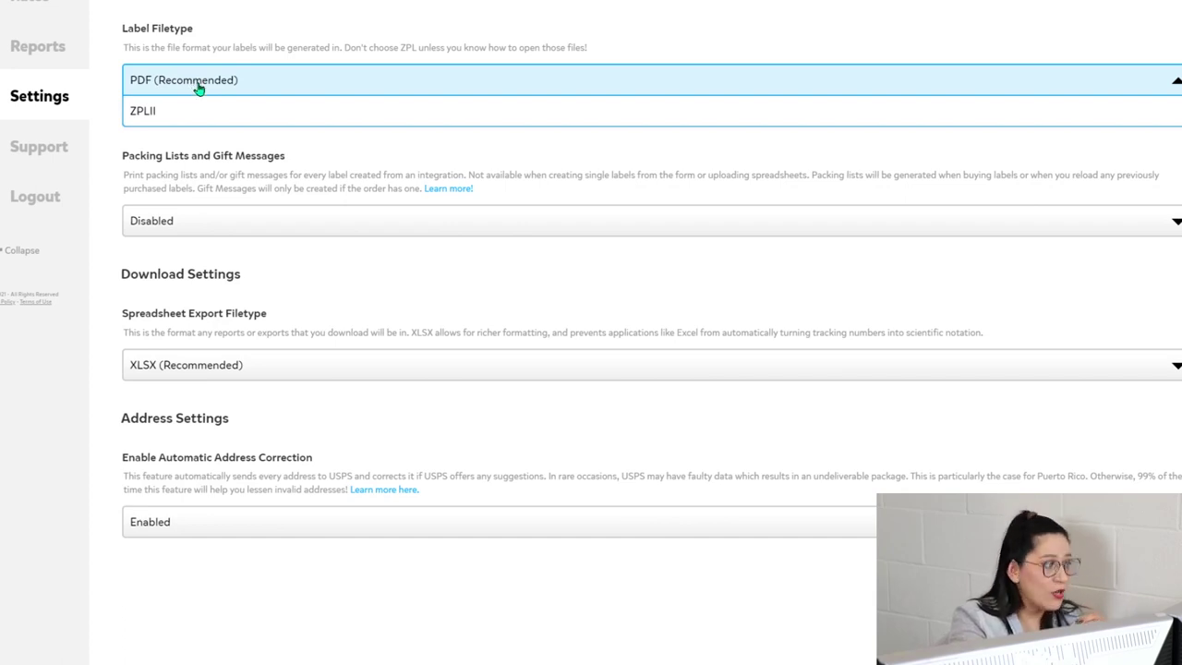
click(205, 82)
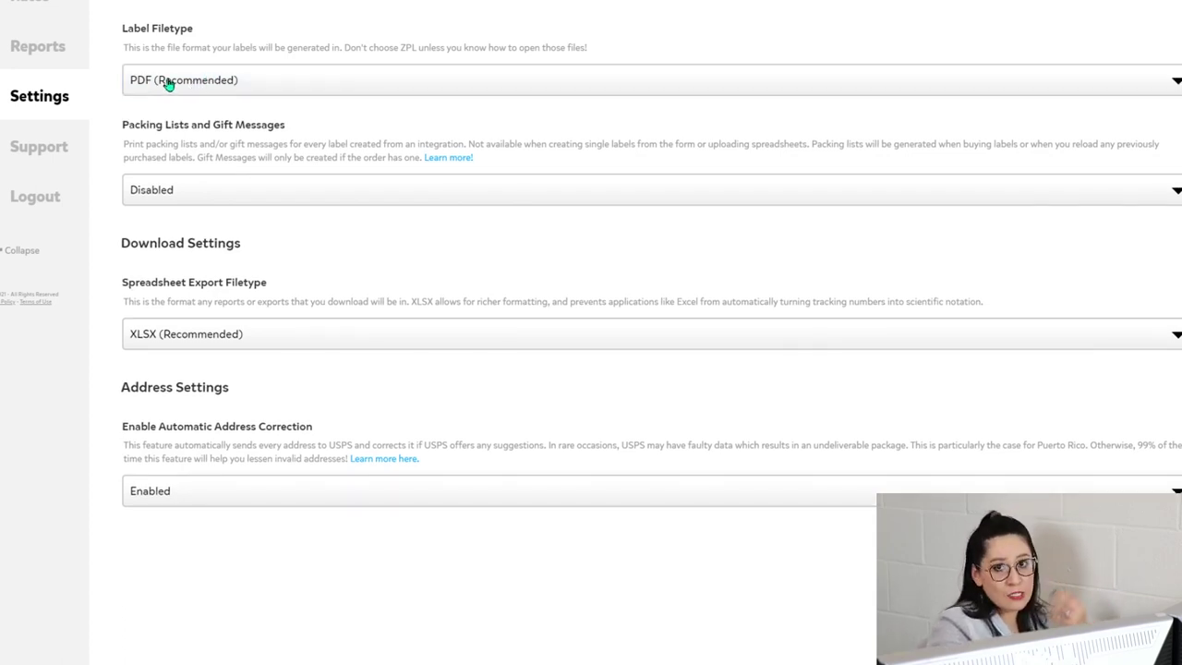
click(174, 81)
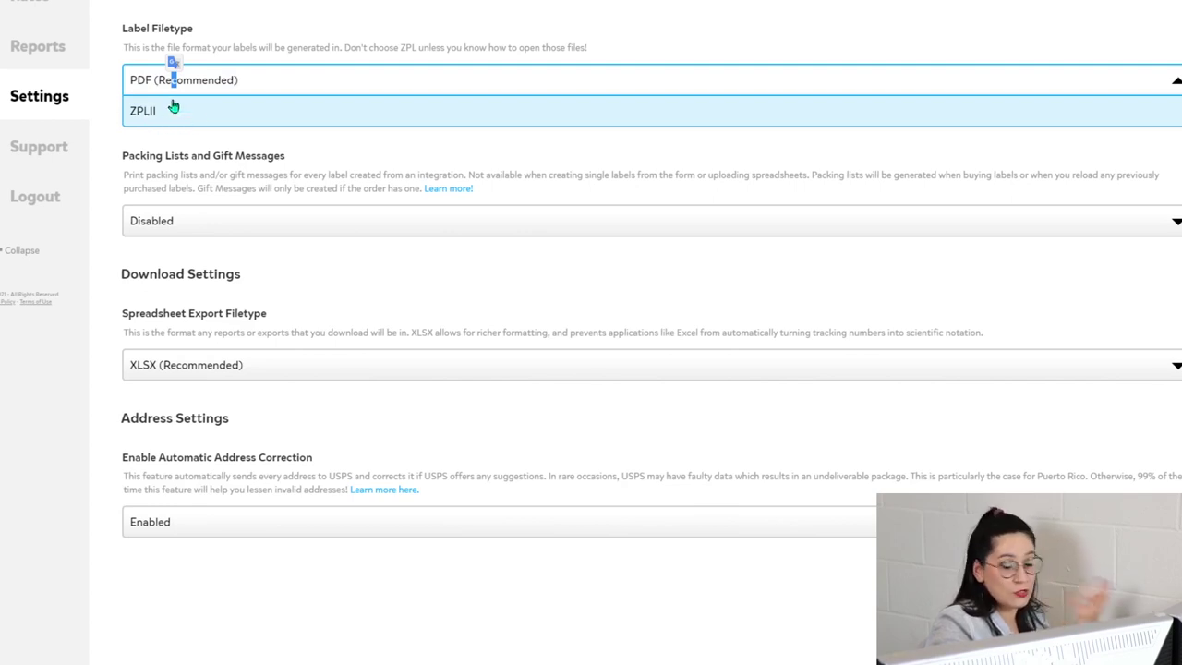
click(310, 28)
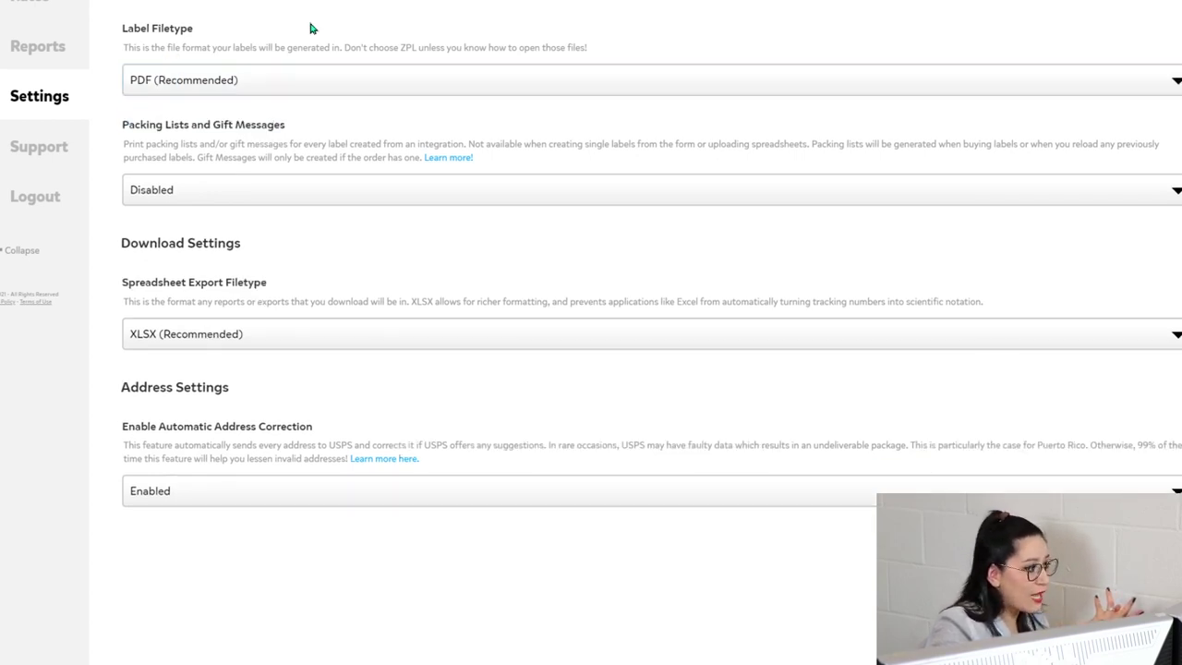
scroll(293, 140, down, 1)
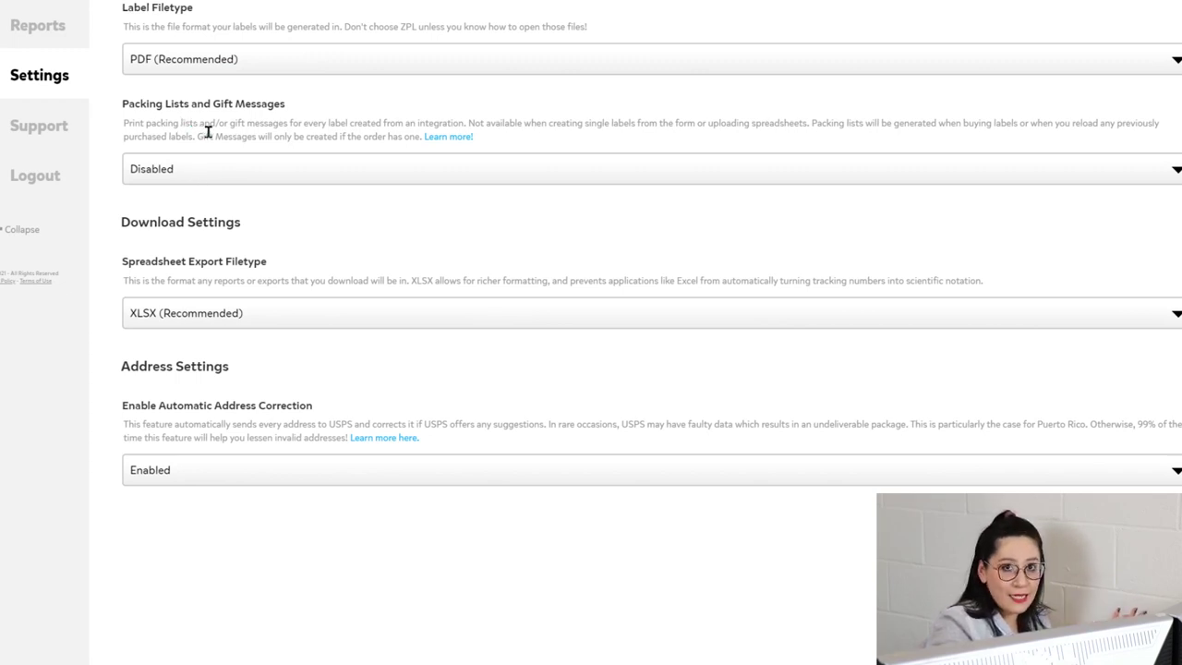
click(213, 178)
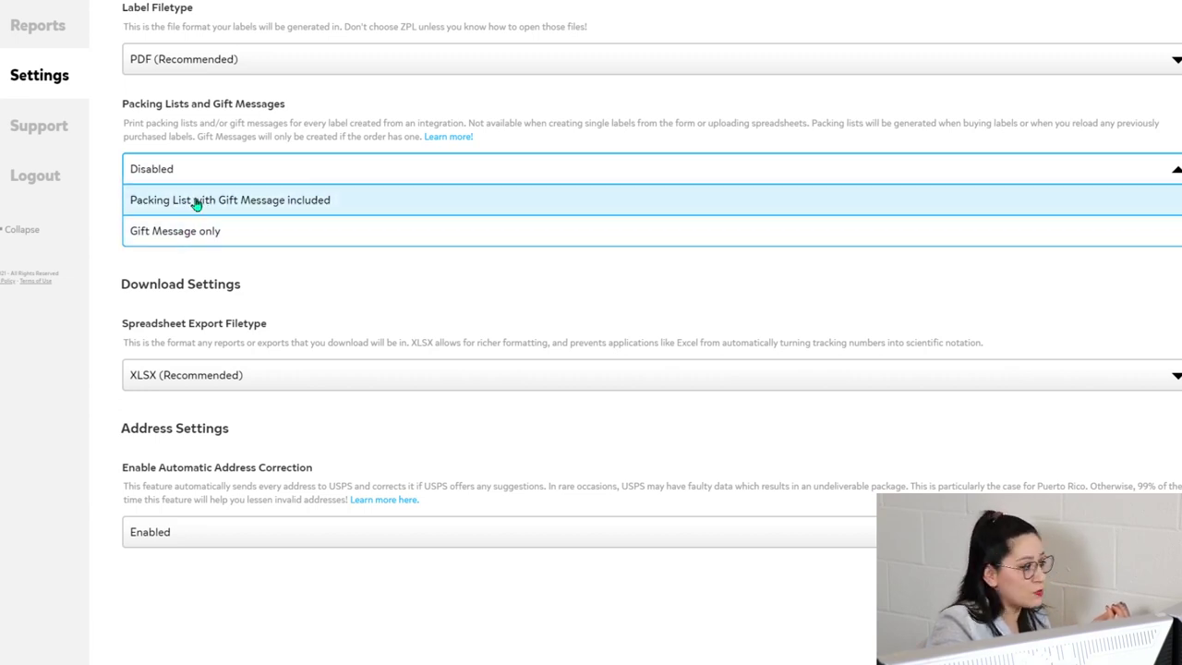
click(188, 161)
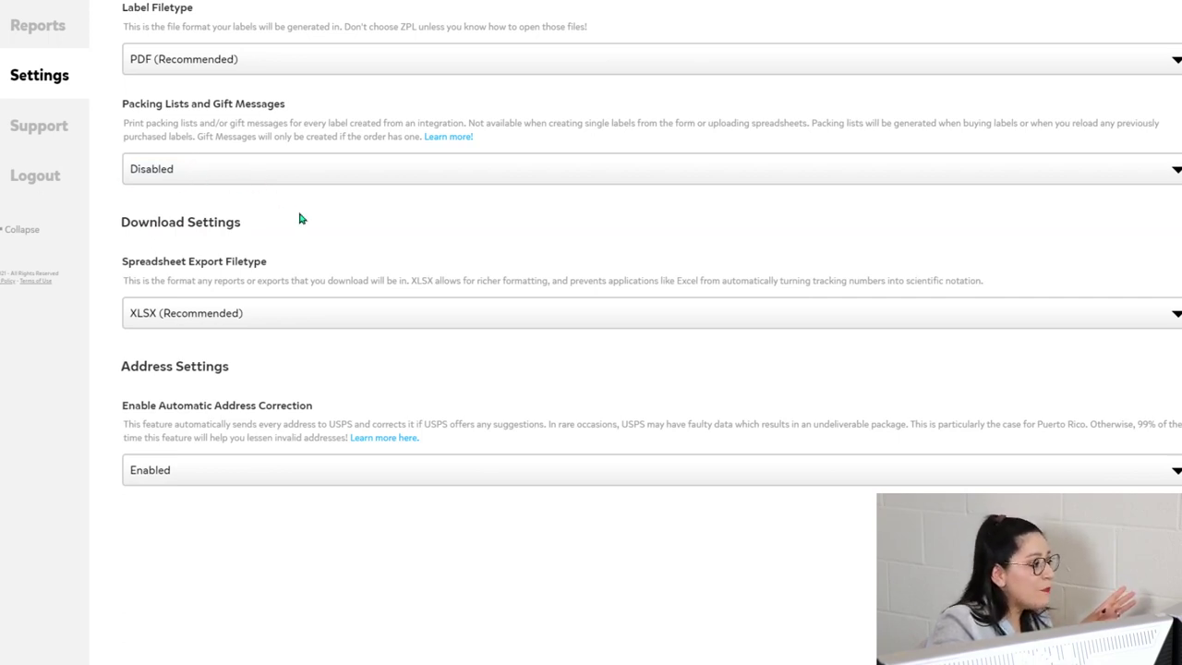
click(244, 317)
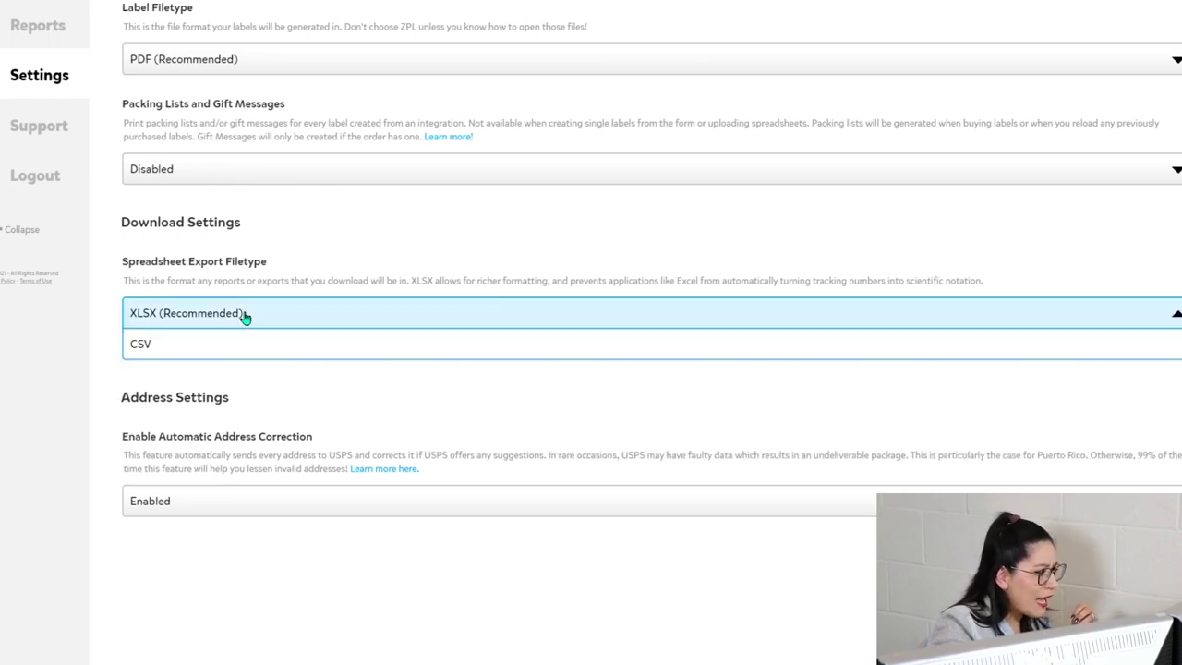
click(245, 315)
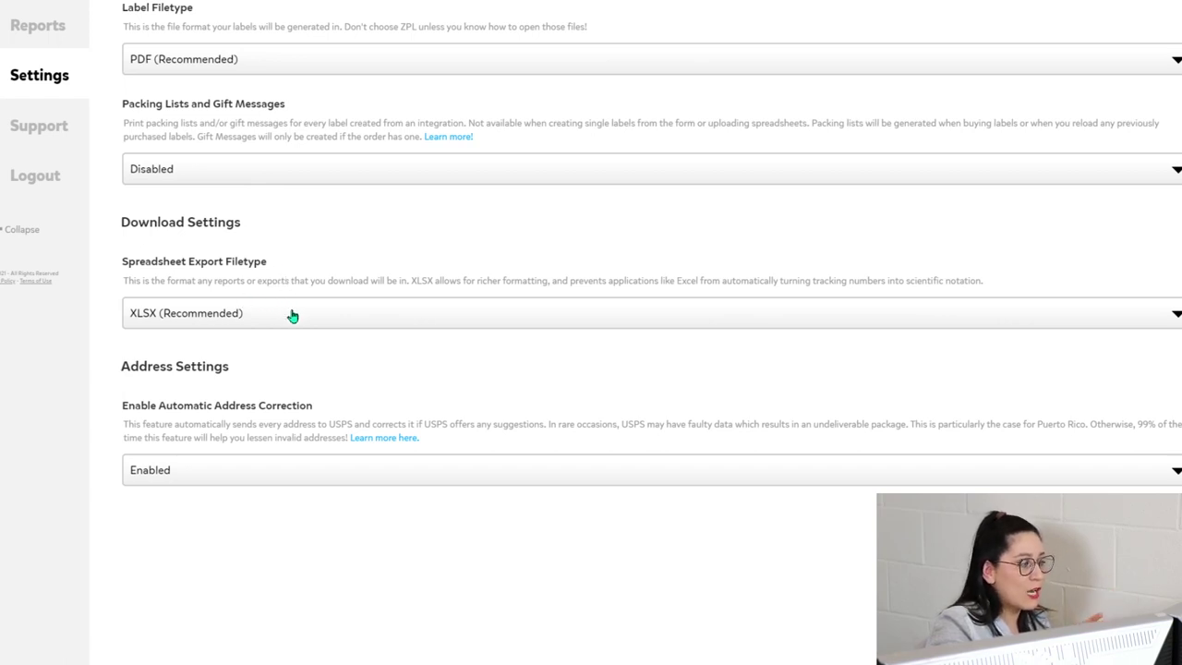
click(293, 319)
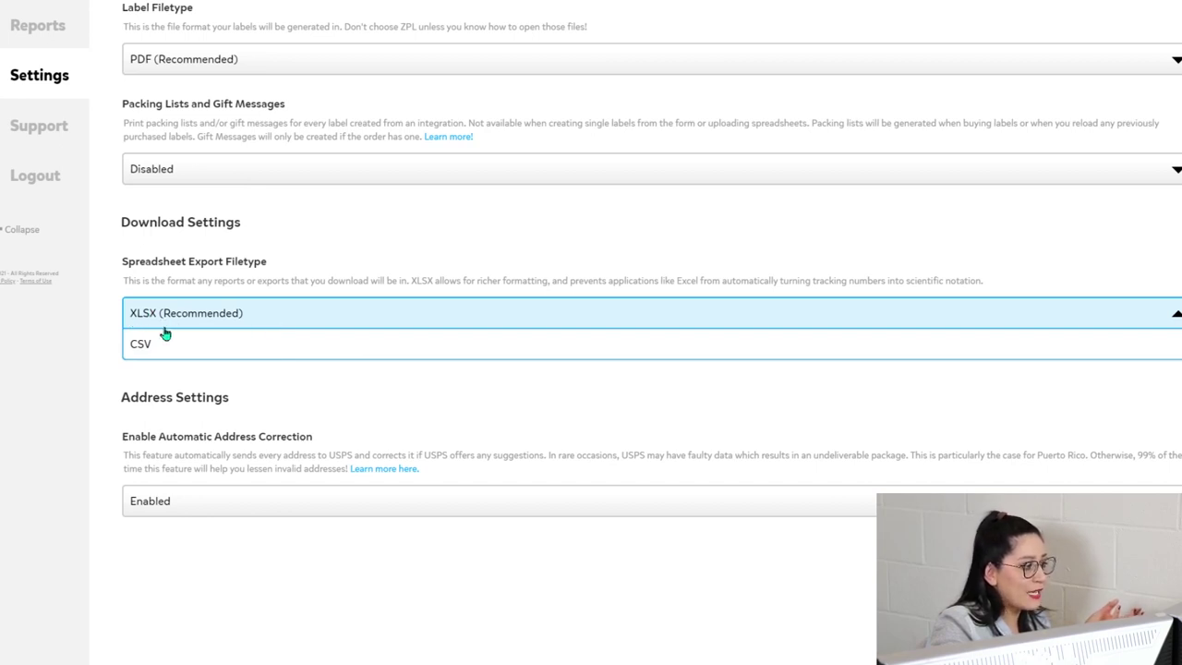
click(340, 381)
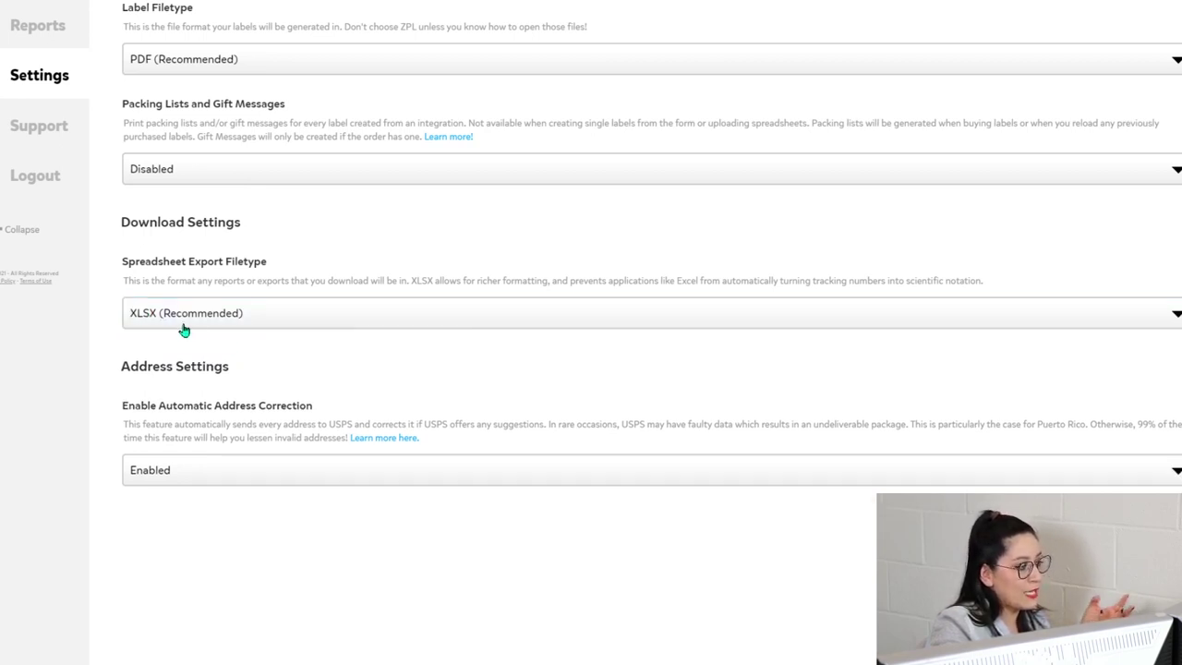
click(185, 477)
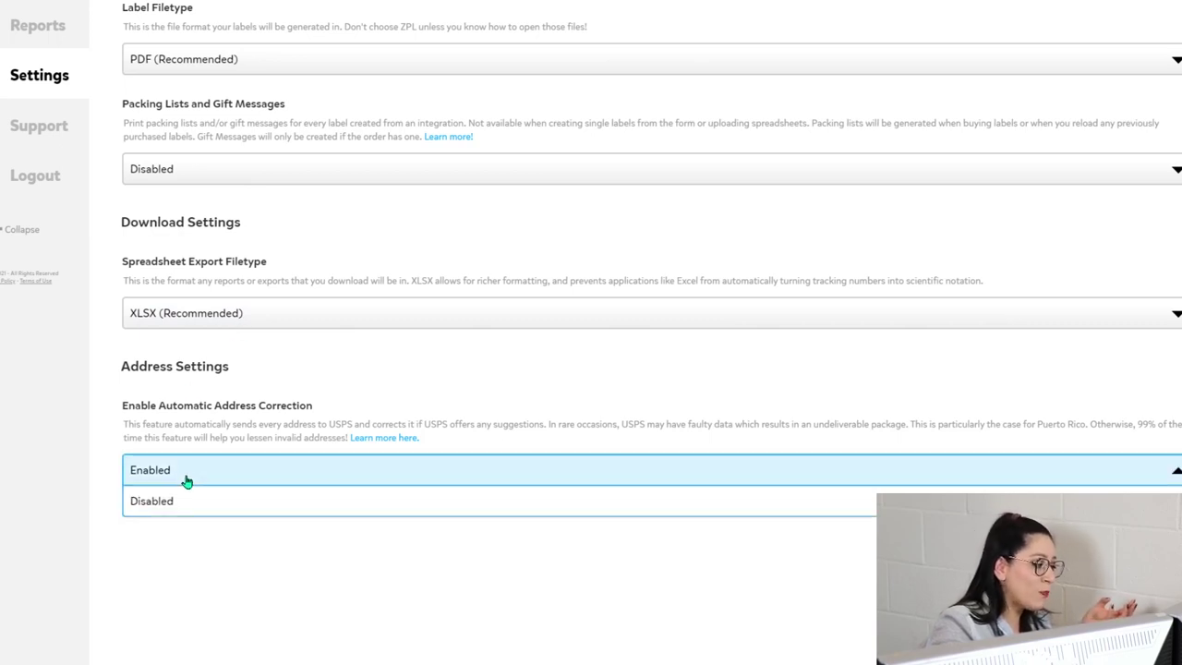
click(237, 467)
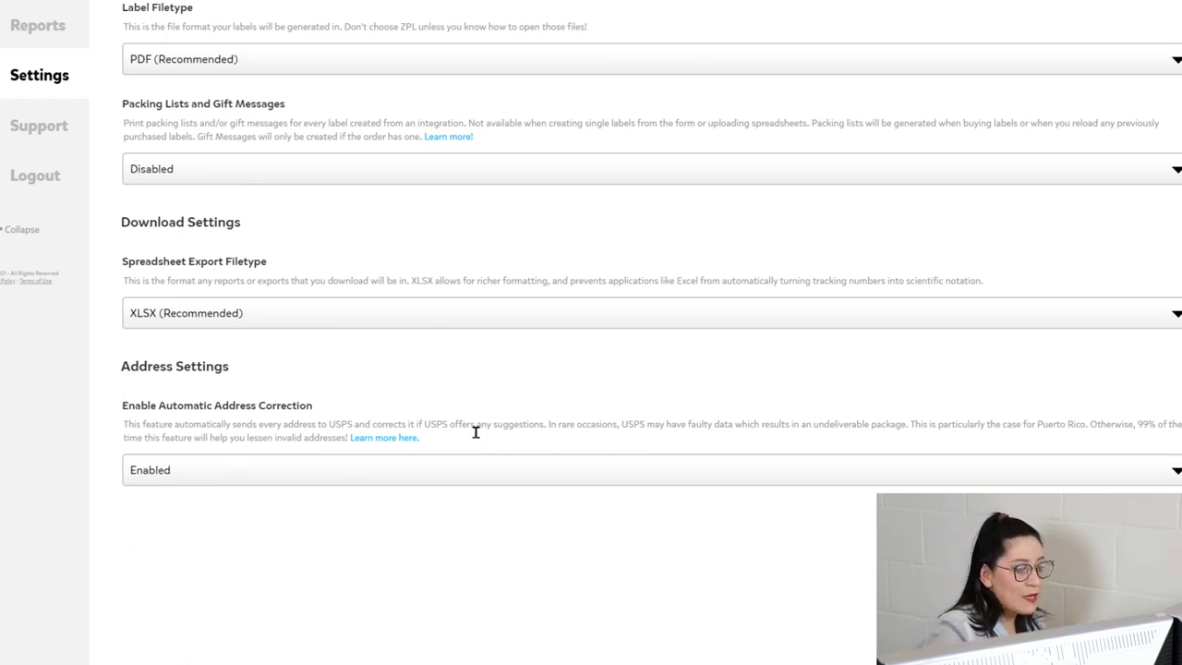
click(478, 474)
click(479, 474)
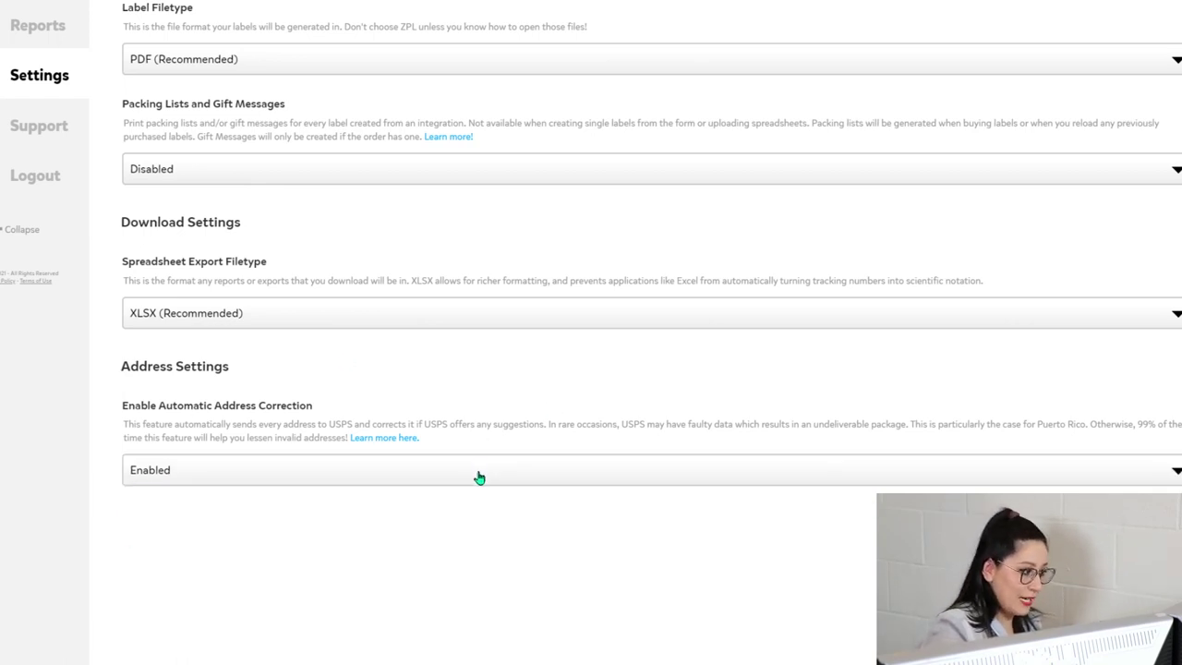
scroll(277, 388, up, 3)
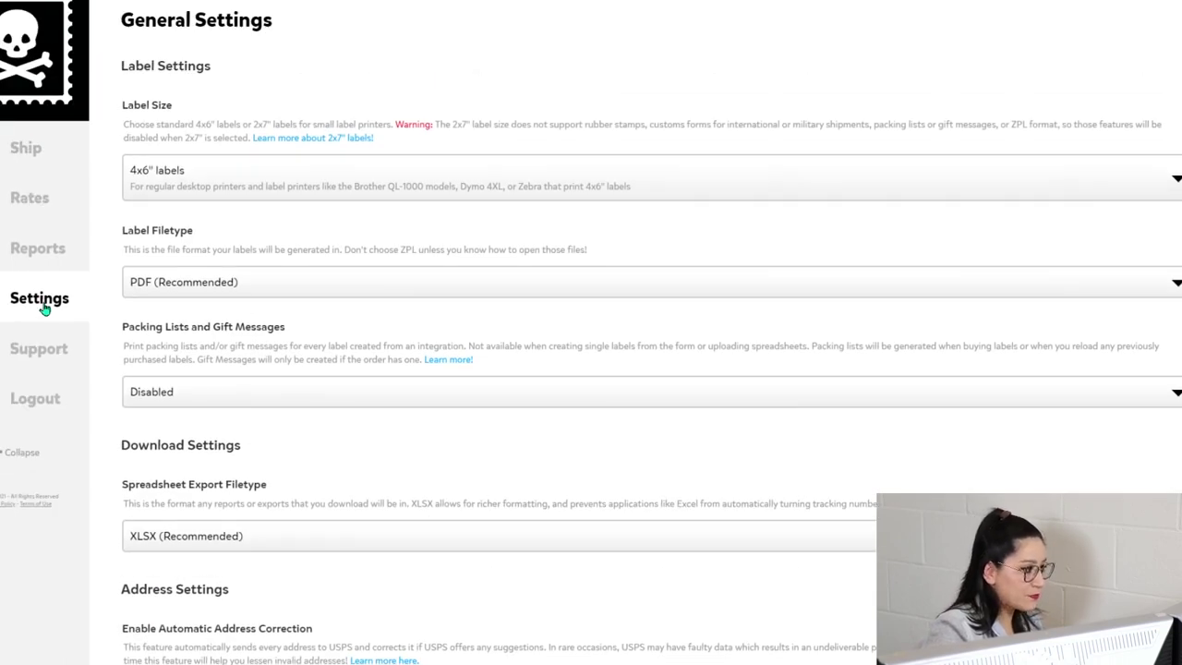
click(40, 298)
Step: View Manage Integrations showing eBay and WooCommerce connected, then return to the settings list
scroll(204, 193, down, 2)
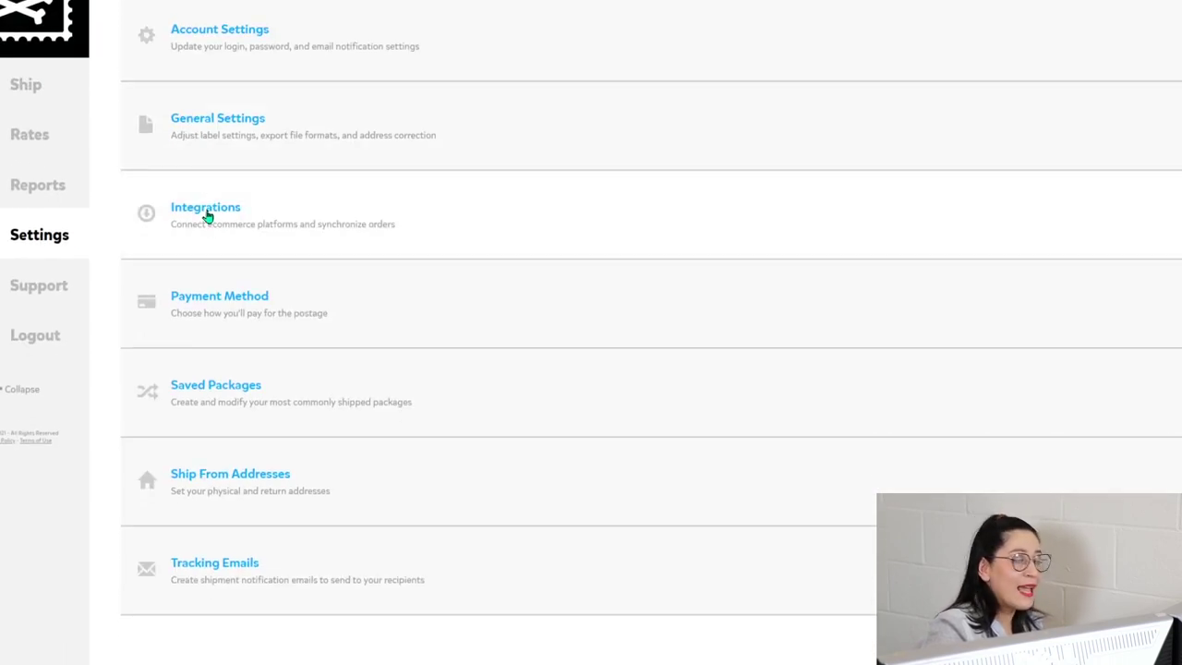
click(205, 210)
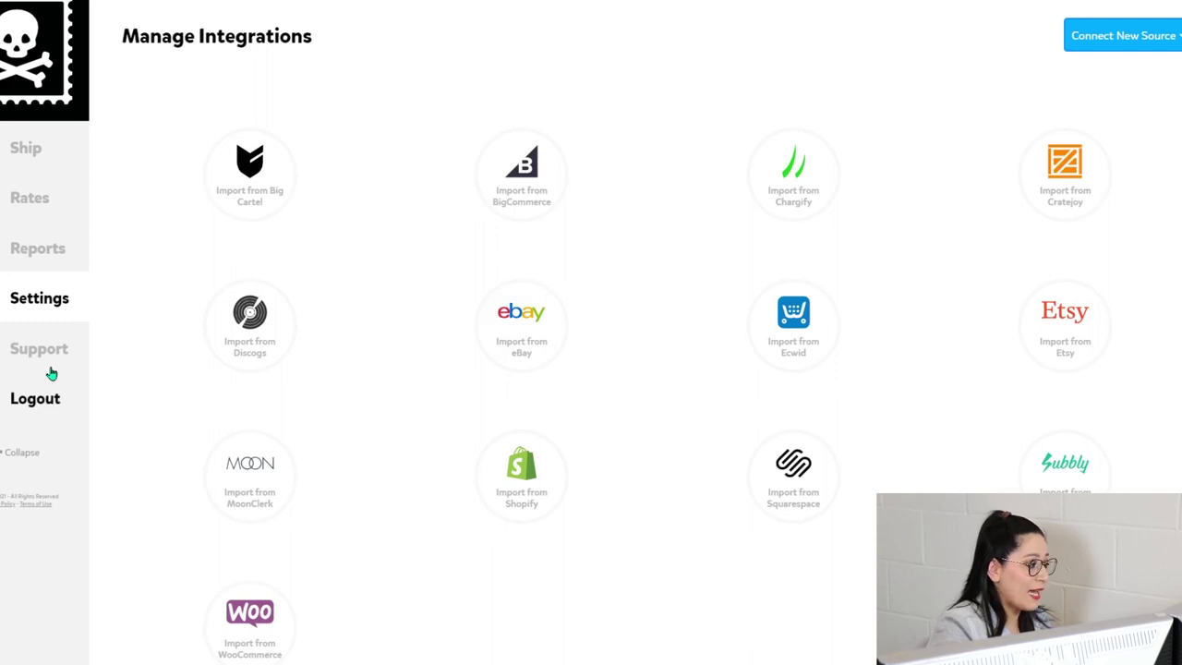
click(39, 302)
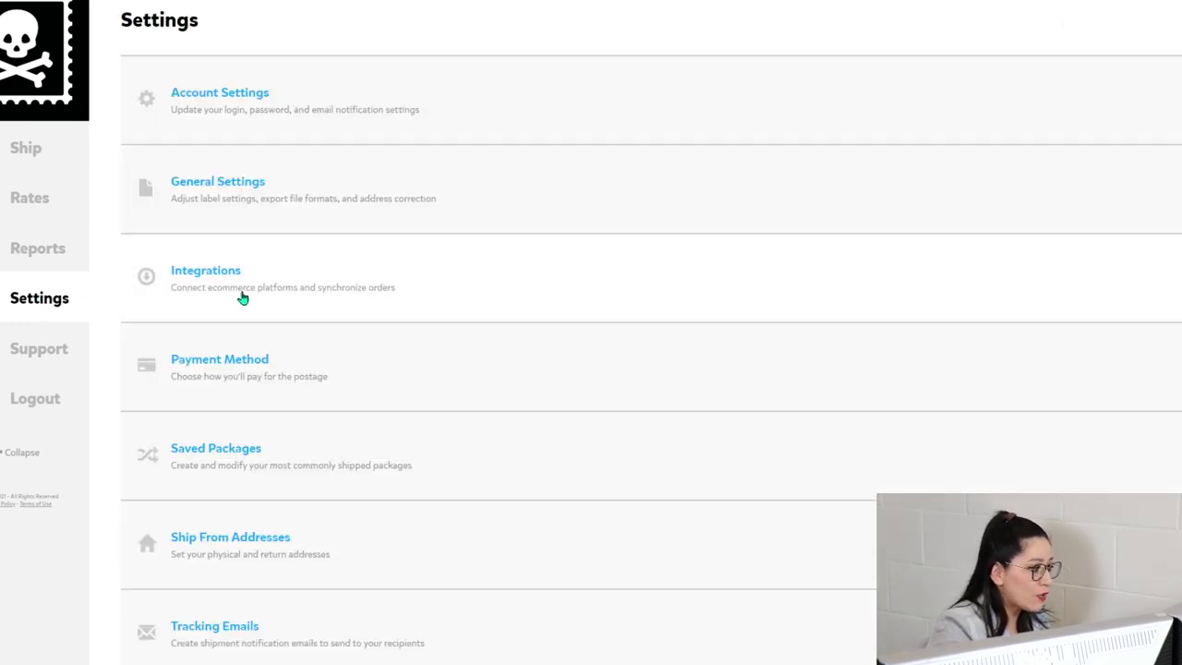
scroll(277, 319, down, 1)
Step: Check the $20–$1000 default payment amount choices on Payment Method, leaving No Default
click(239, 307)
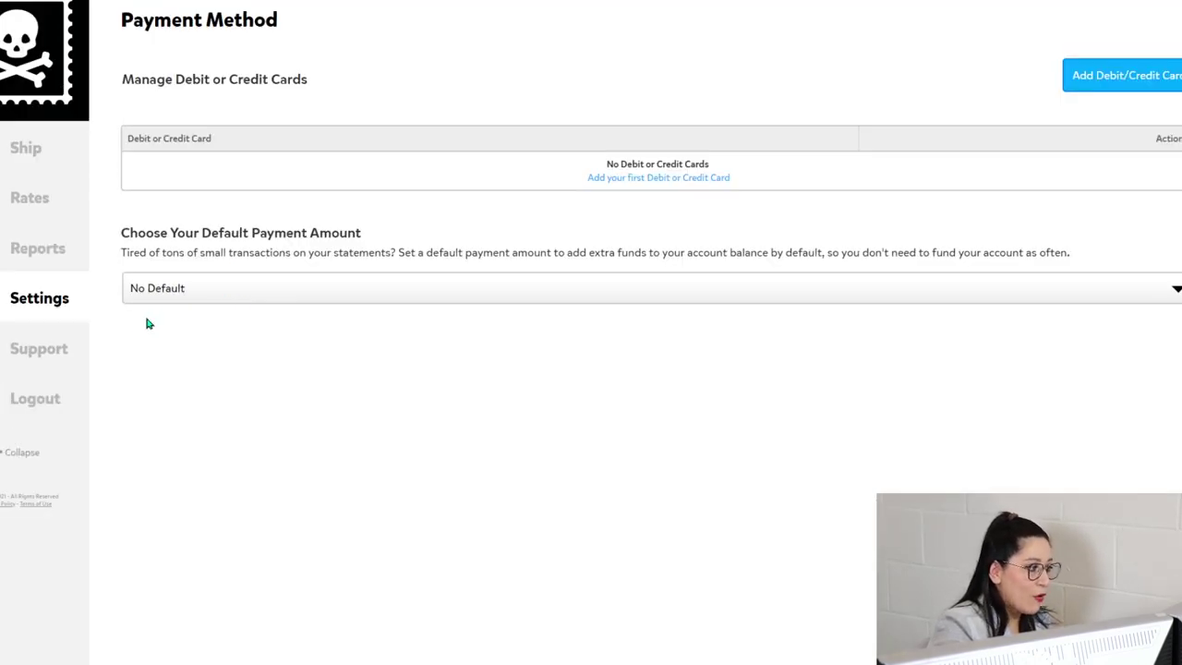
scroll(436, 471, down, 1)
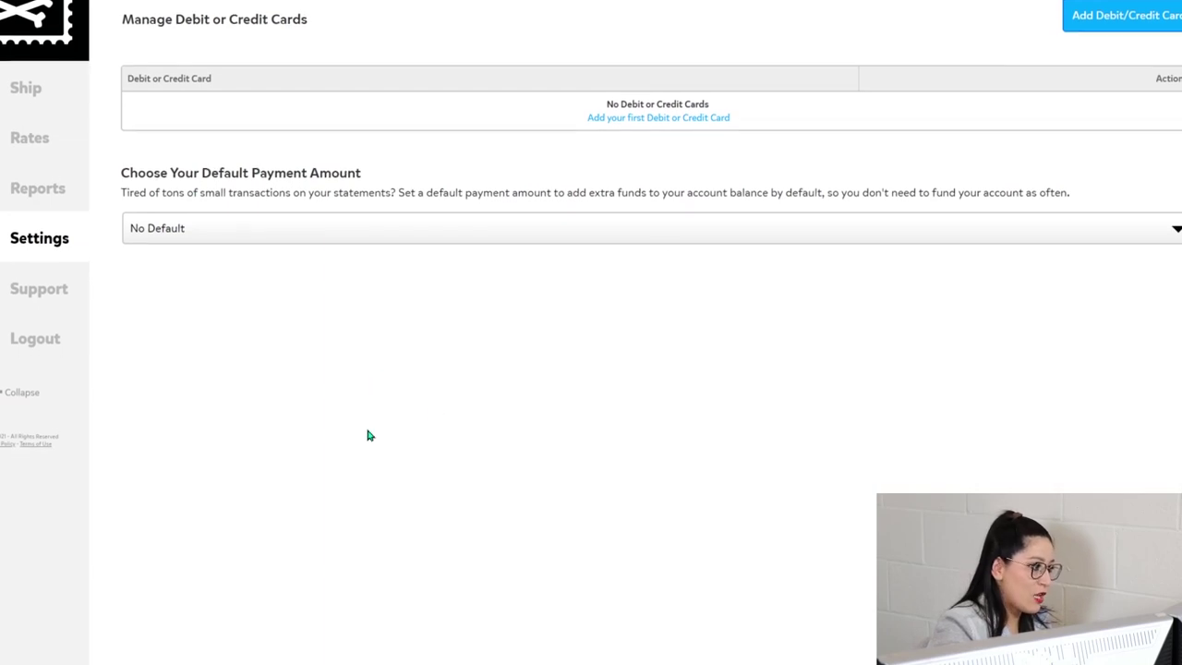
click(397, 233)
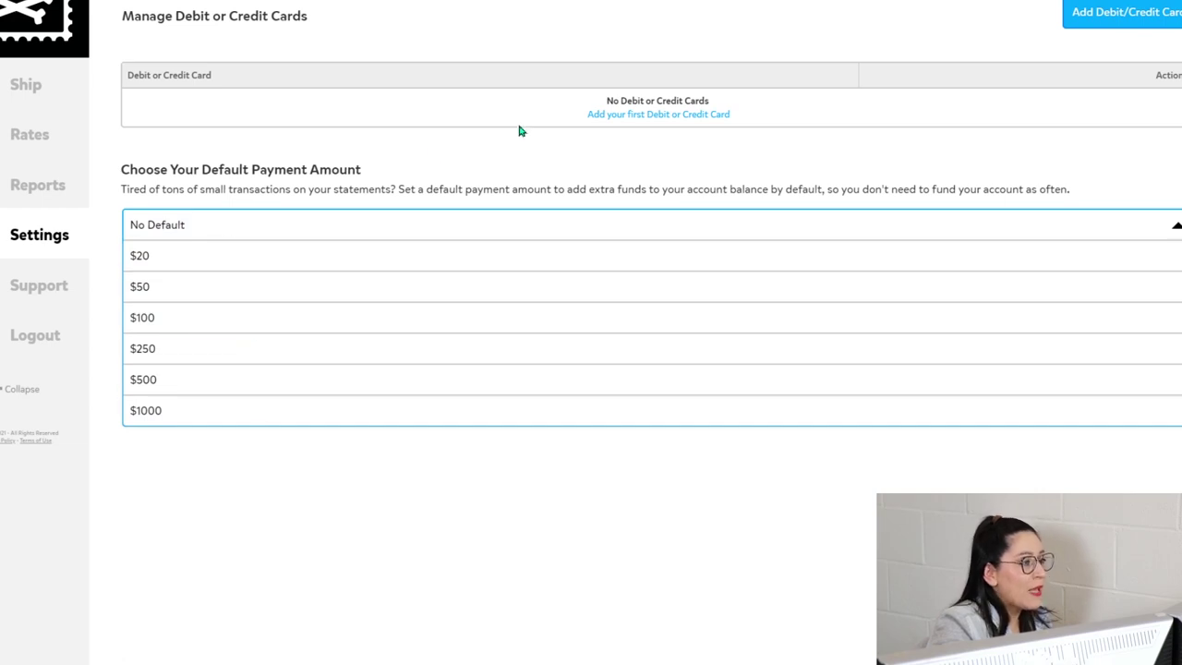
click(435, 82)
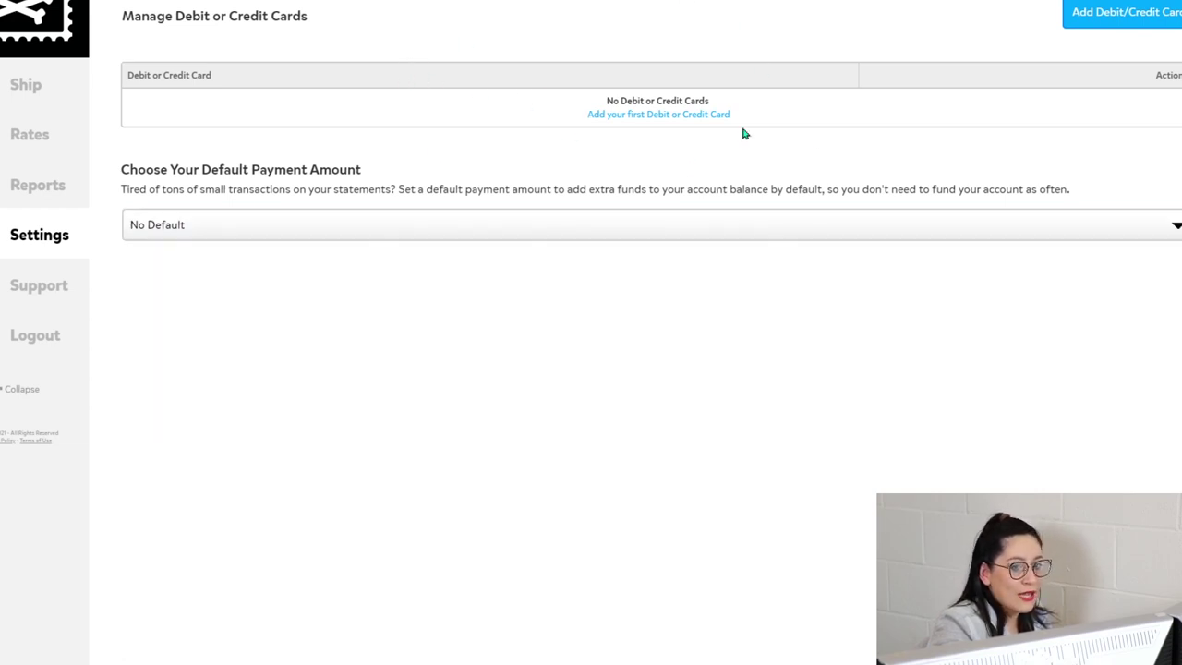
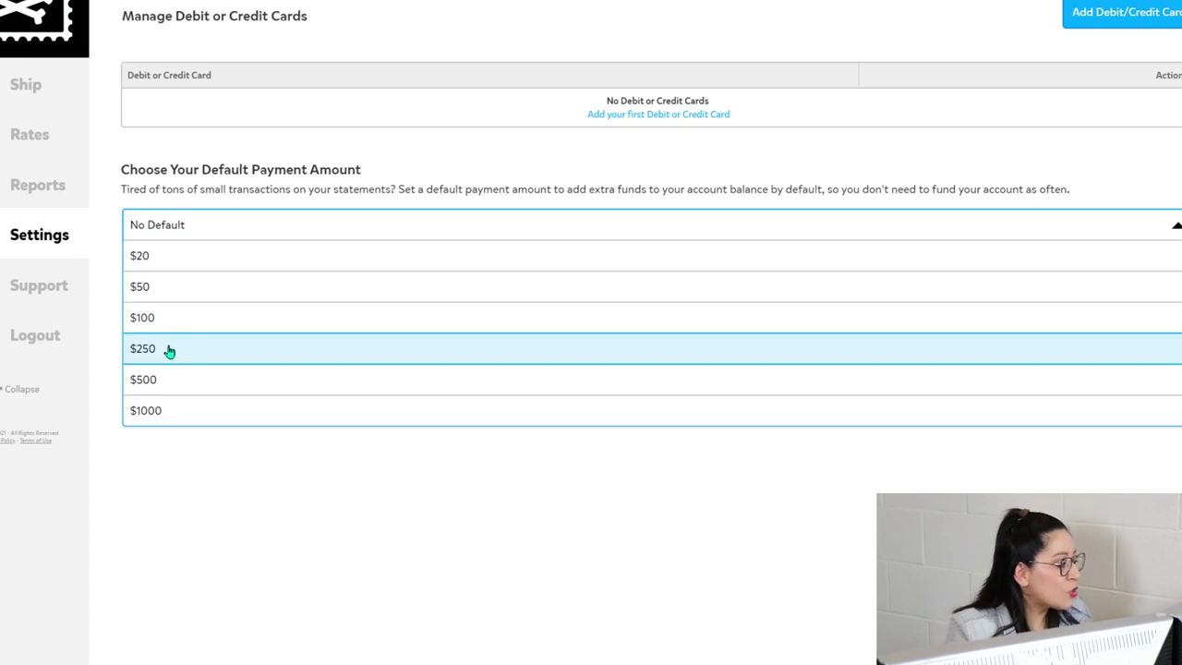
Step: Change the default payment amount from $250 to $500
click(168, 348)
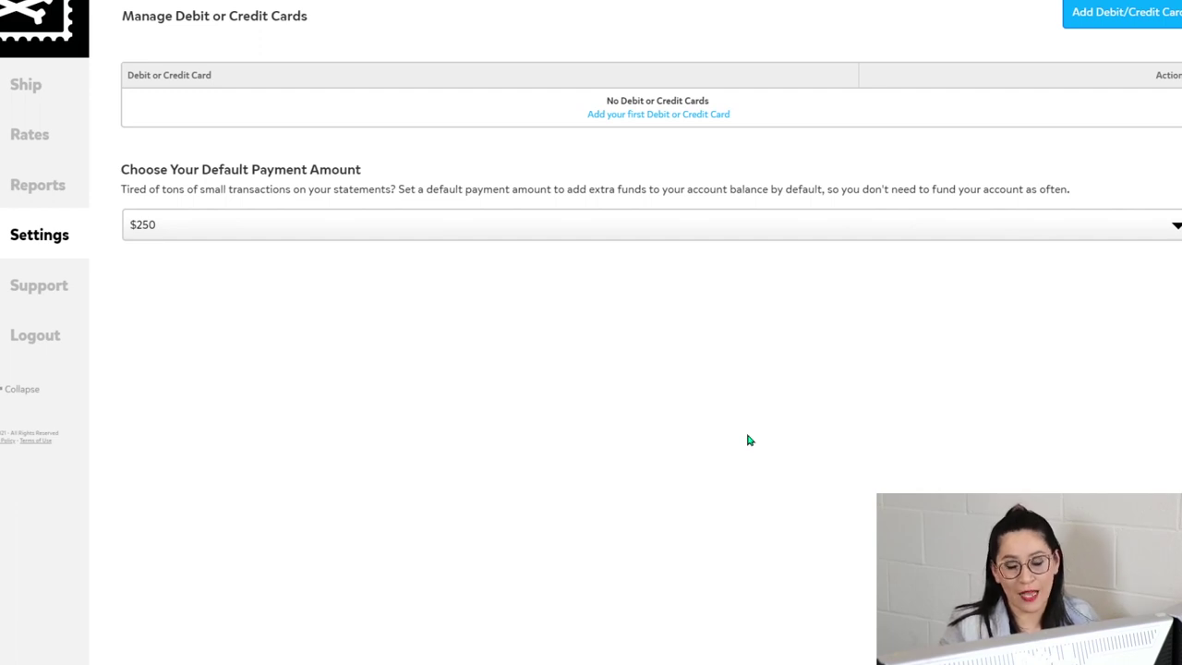
click(742, 233)
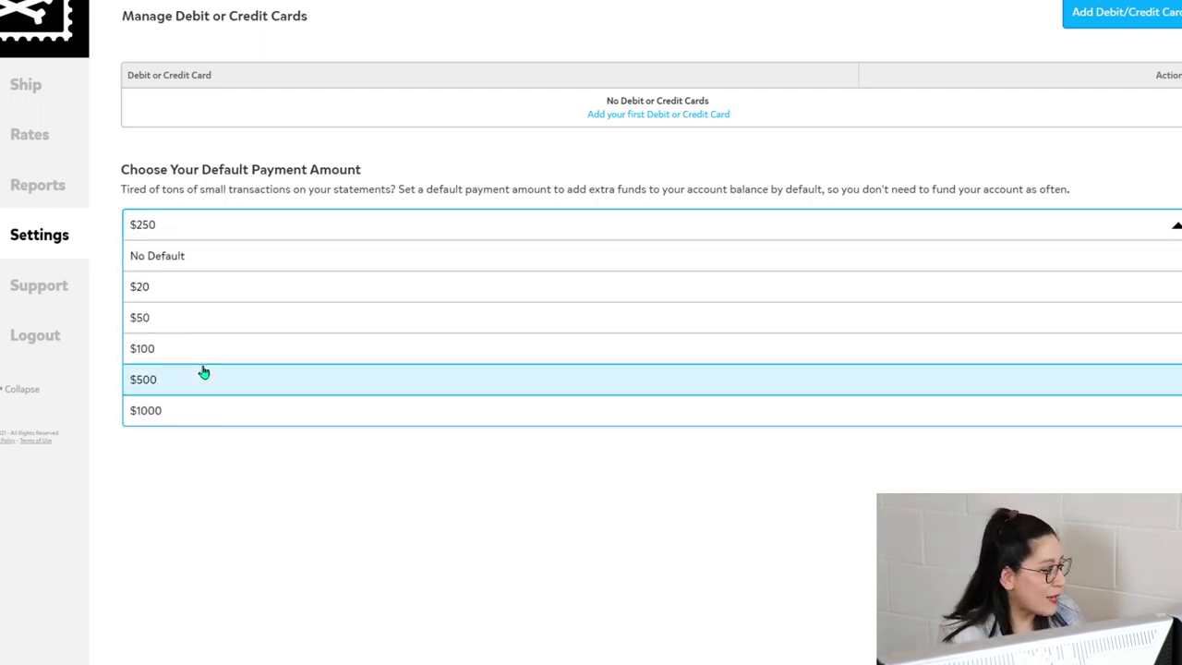
click(207, 389)
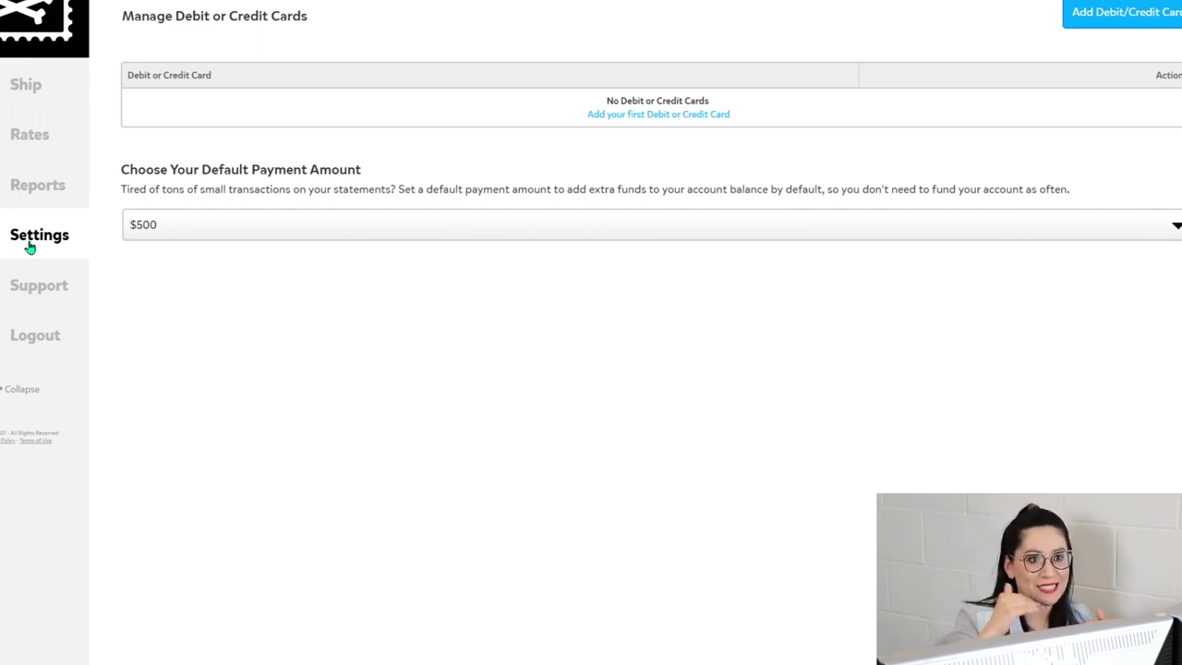
Step: Review the Saved Packages and Ship From Addresses pages, returning to the main Settings list each time
click(30, 248)
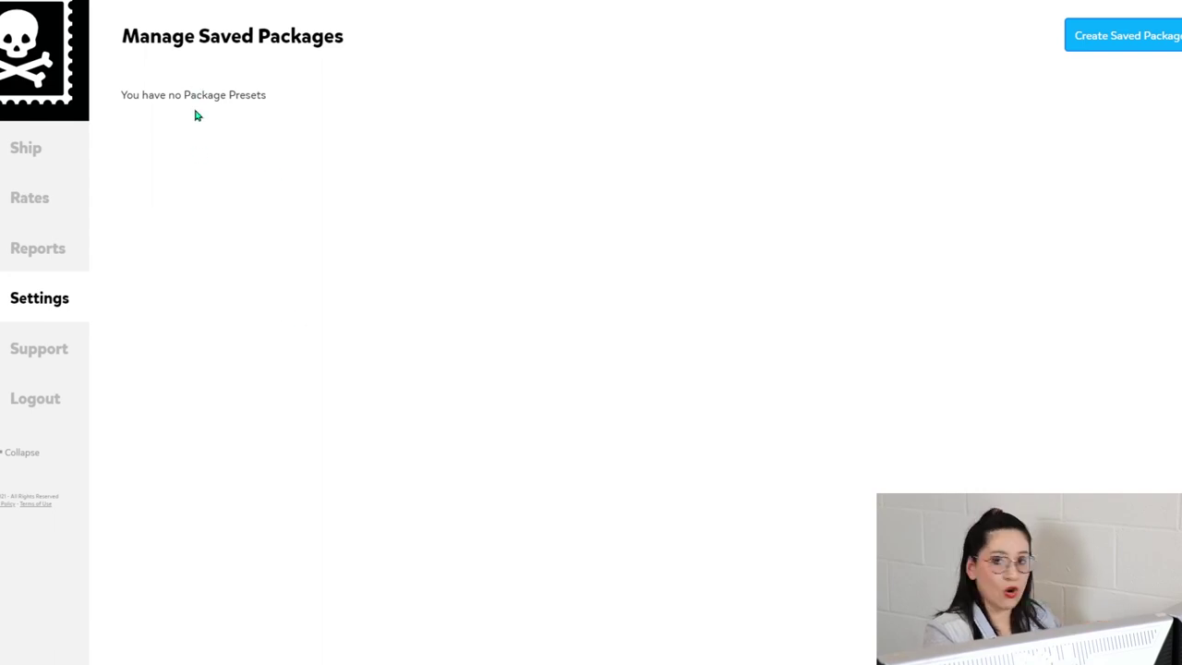
click(36, 305)
scroll(343, 331, down, 1)
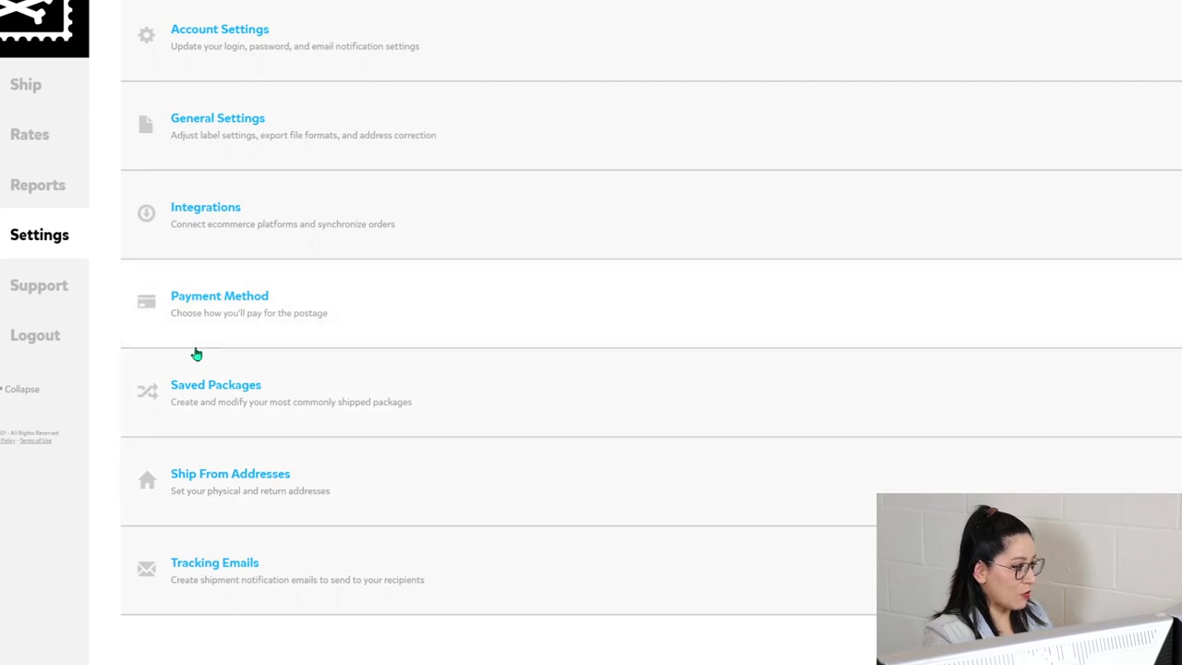
click(232, 485)
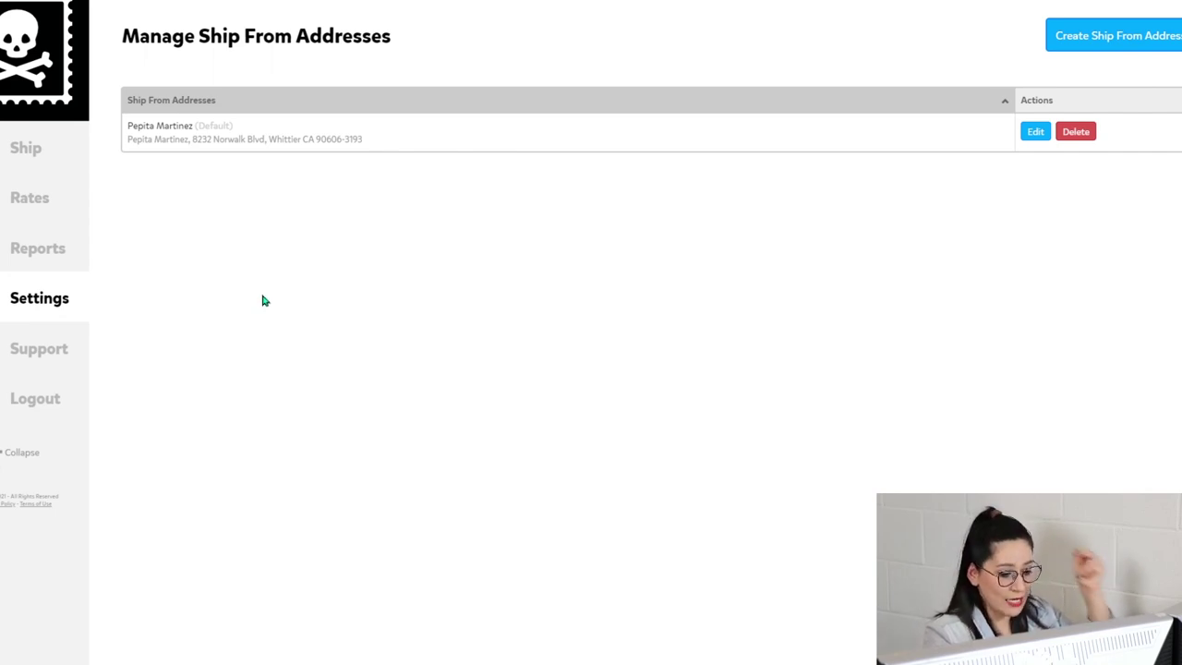
click(37, 300)
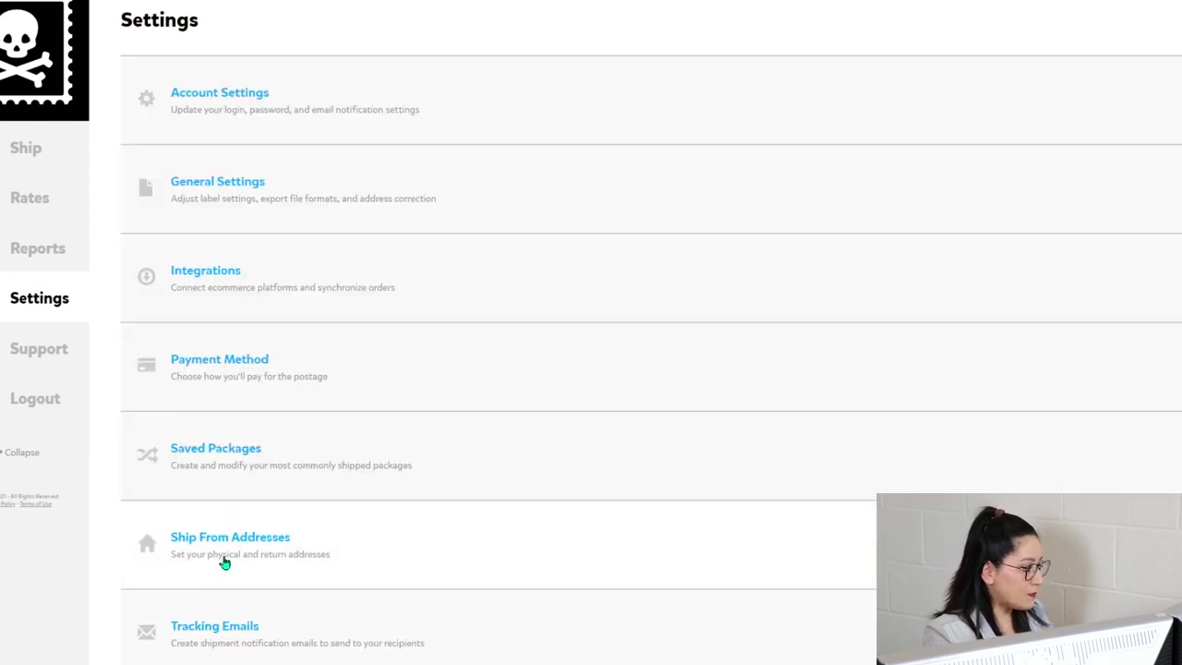
Step: Change the Tracking Emails default email delay from 1 hour to Immediate
click(221, 636)
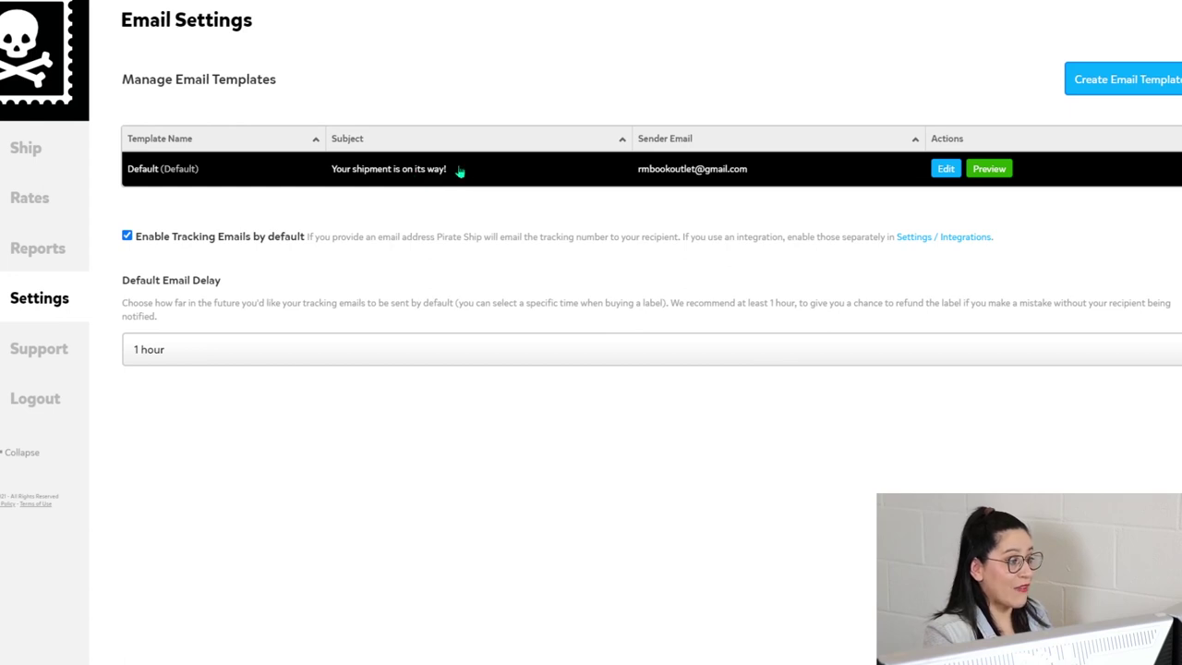
click(185, 354)
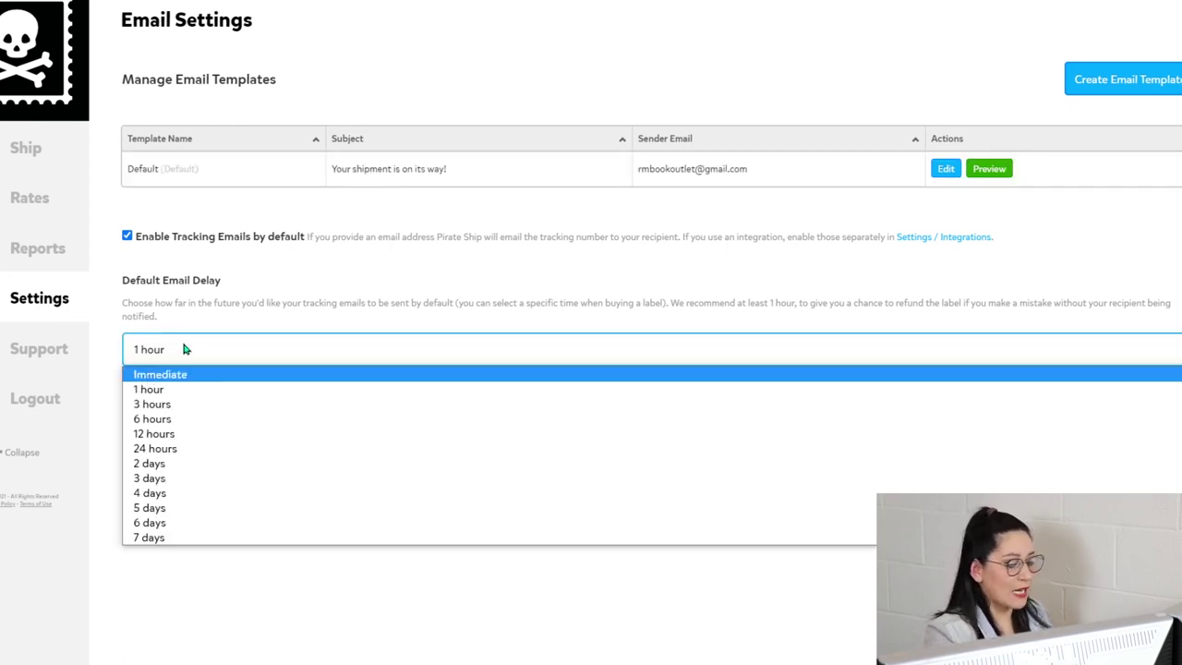
click(186, 347)
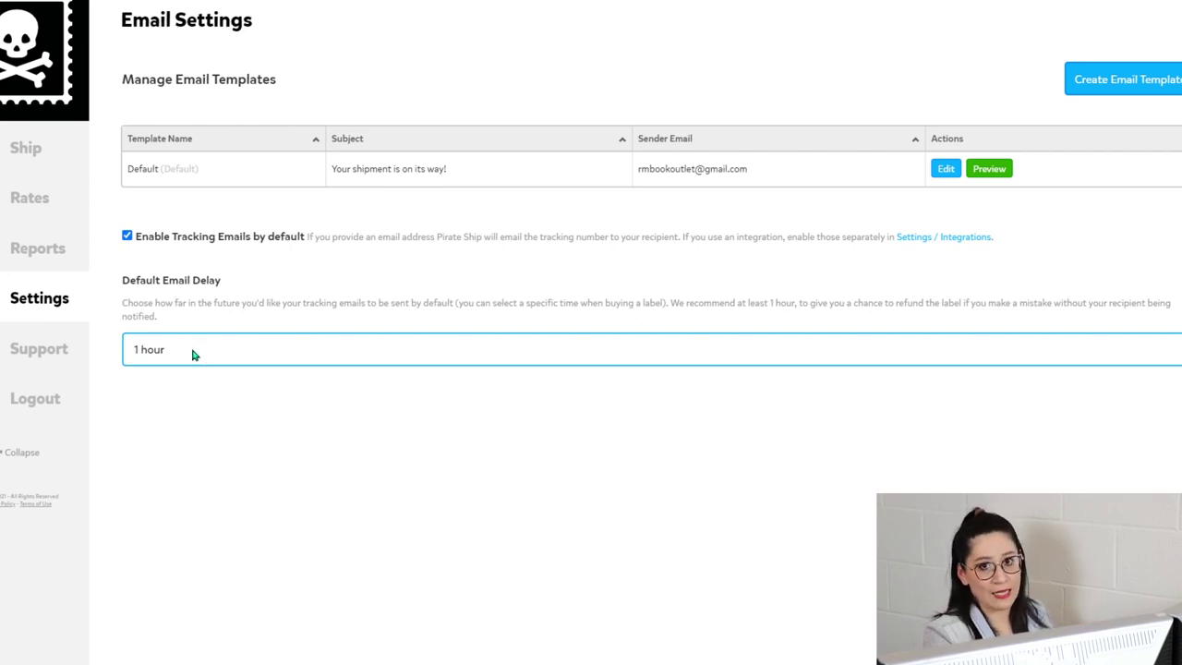
click(193, 351)
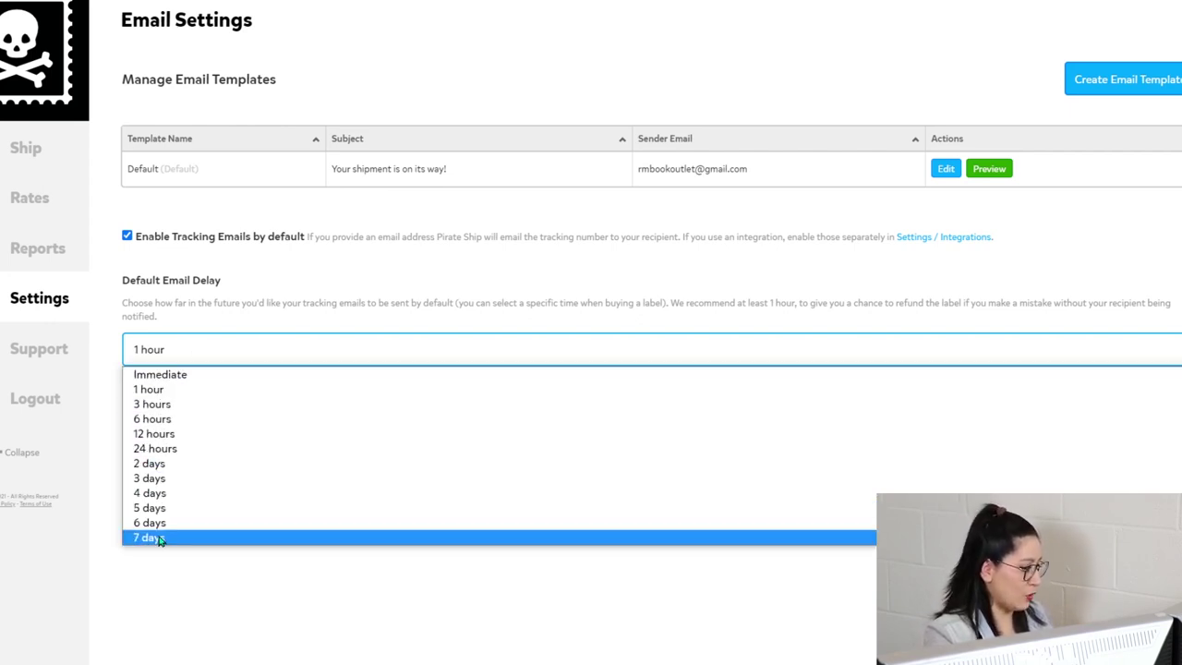
click(188, 344)
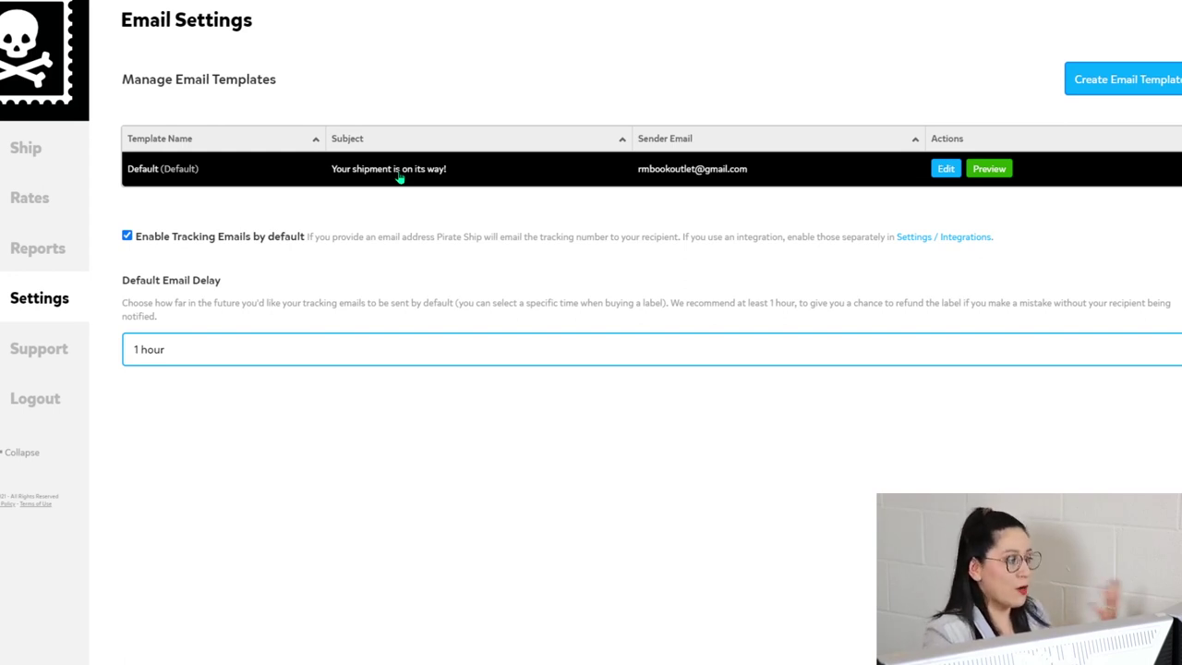
click(450, 364)
click(201, 375)
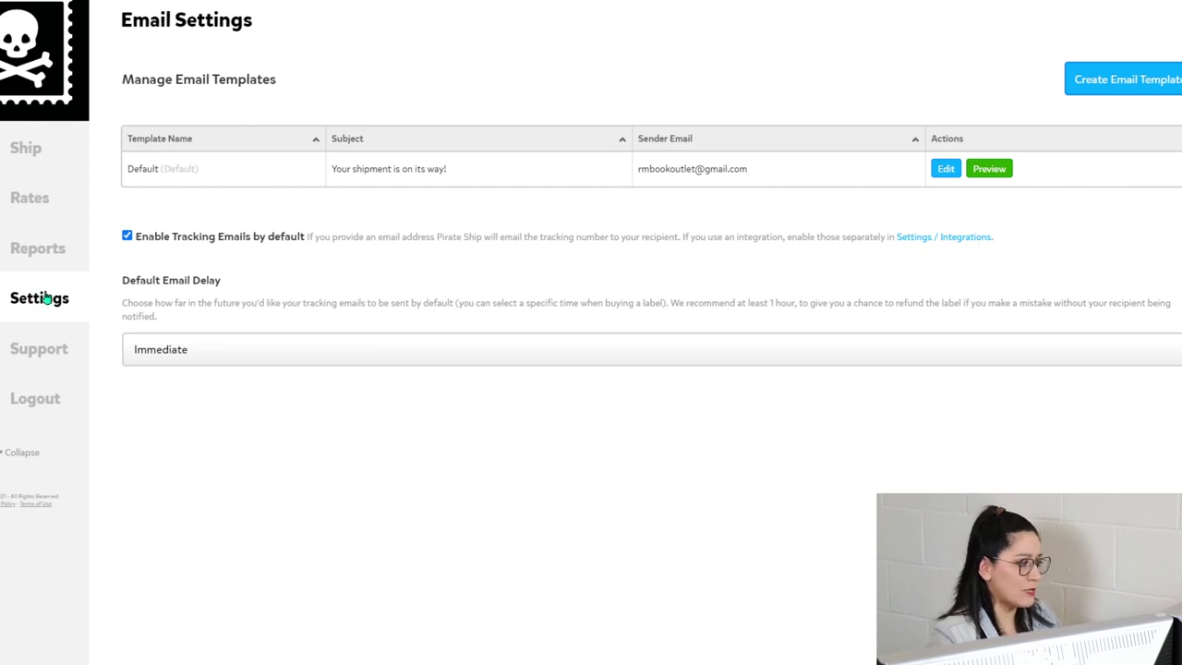
scroll(232, 465, down, 1)
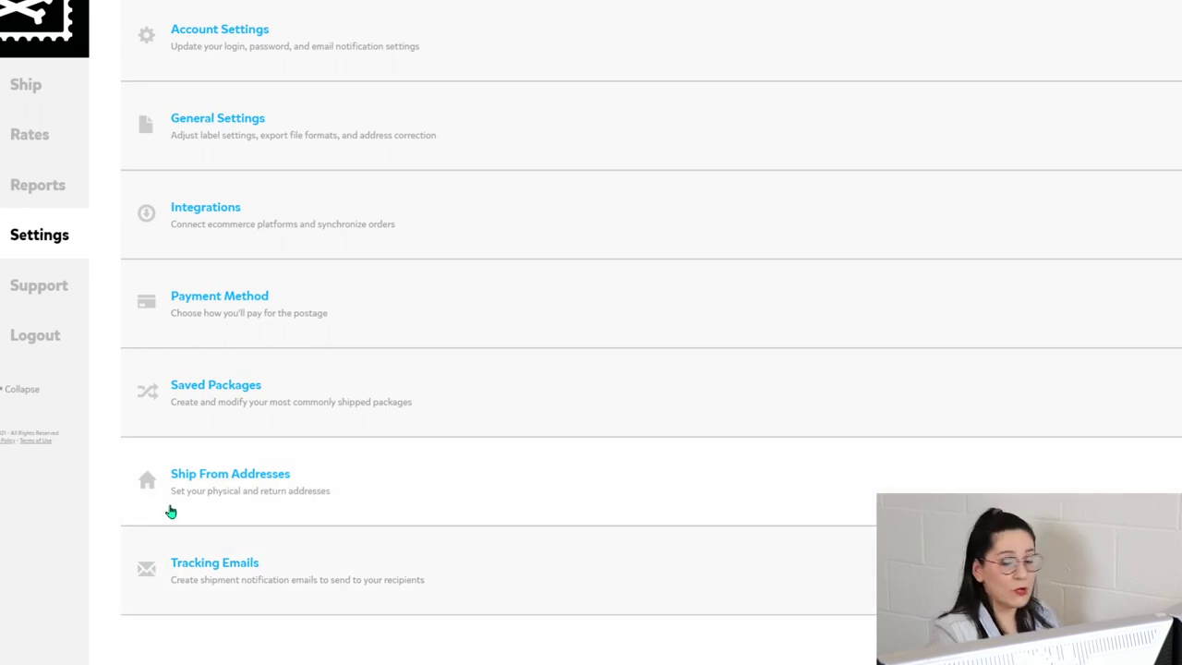
Step: Go to the Support help center and look over its page
click(43, 296)
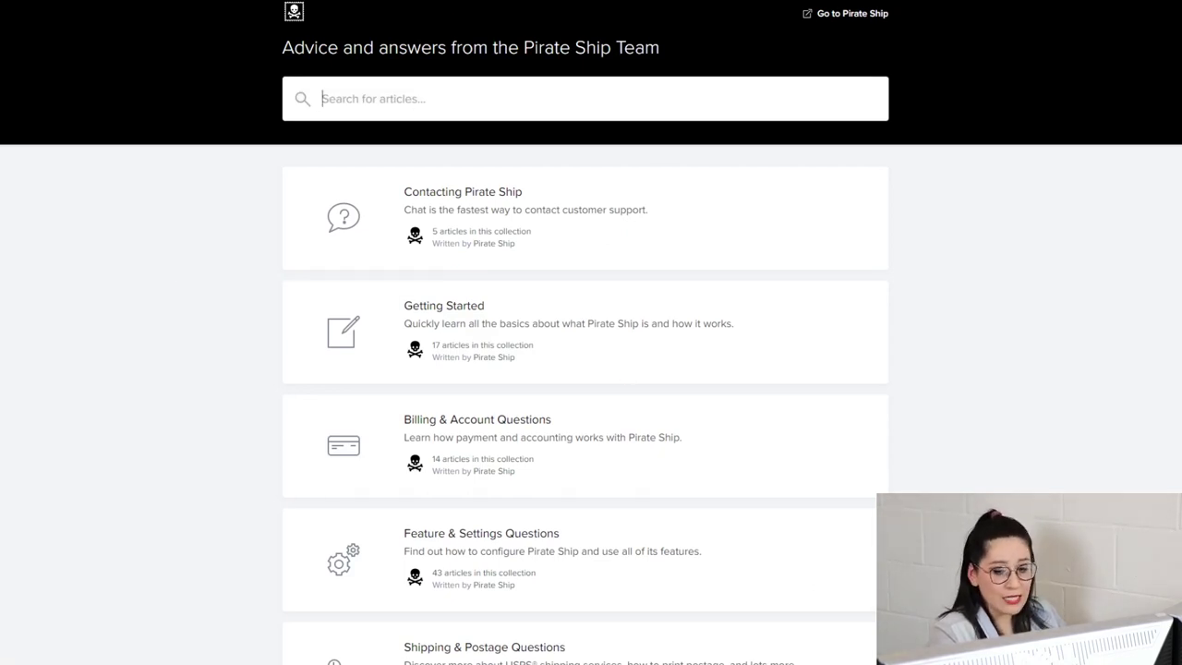
scroll(763, 470, down, 3)
scroll(784, 462, up, 3)
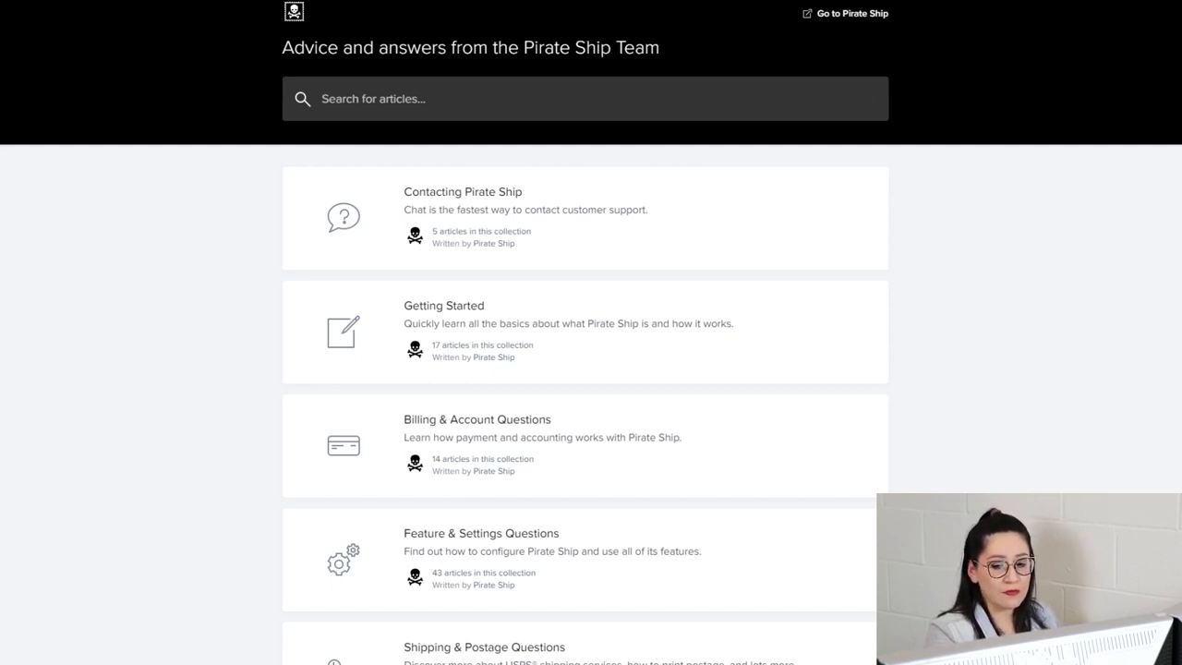
Step: Search help articles for 'simple export' and open the Simple Export Rate® article
click(426, 99)
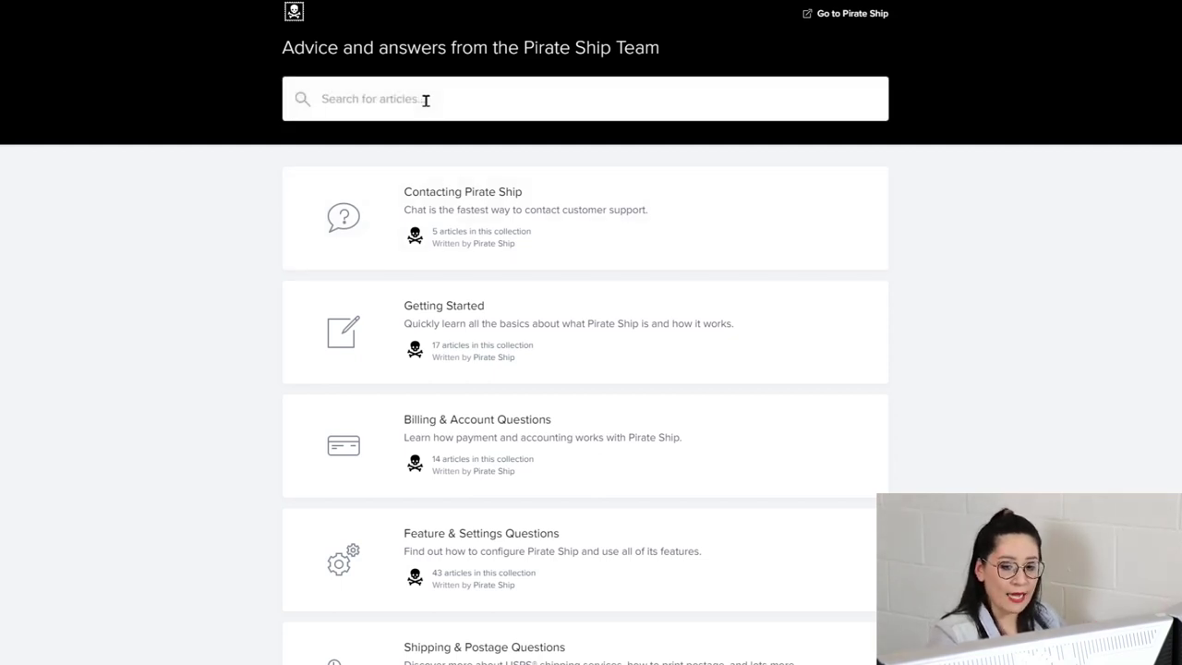
text(sim)
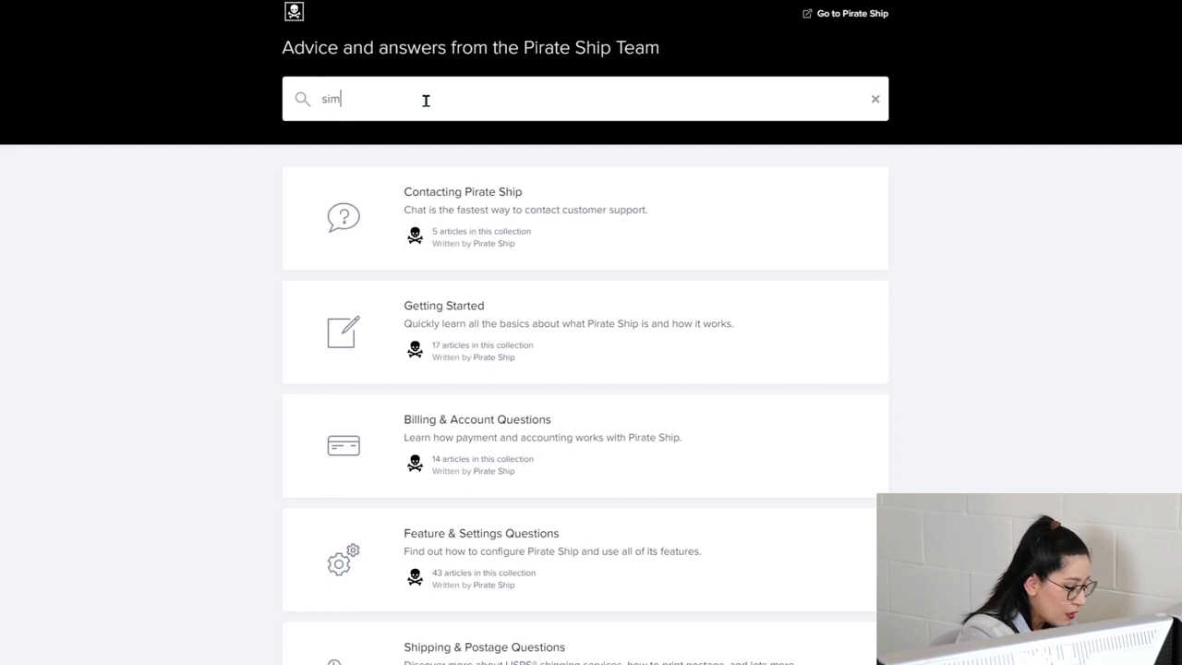
text(ple export)
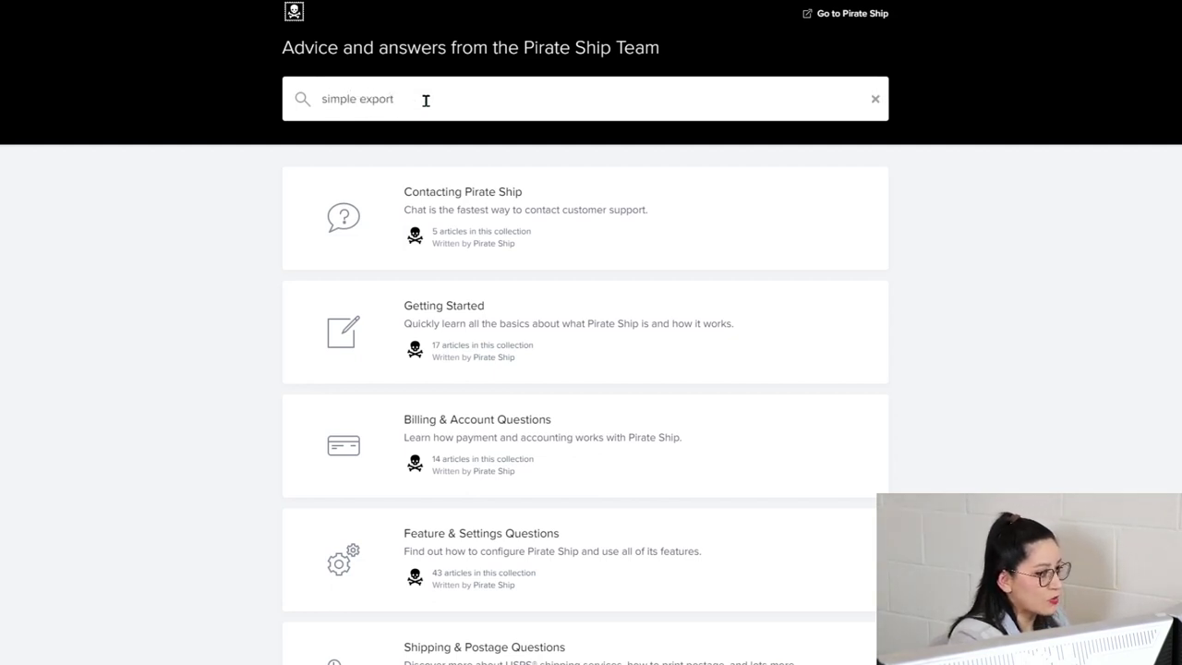
key(Return)
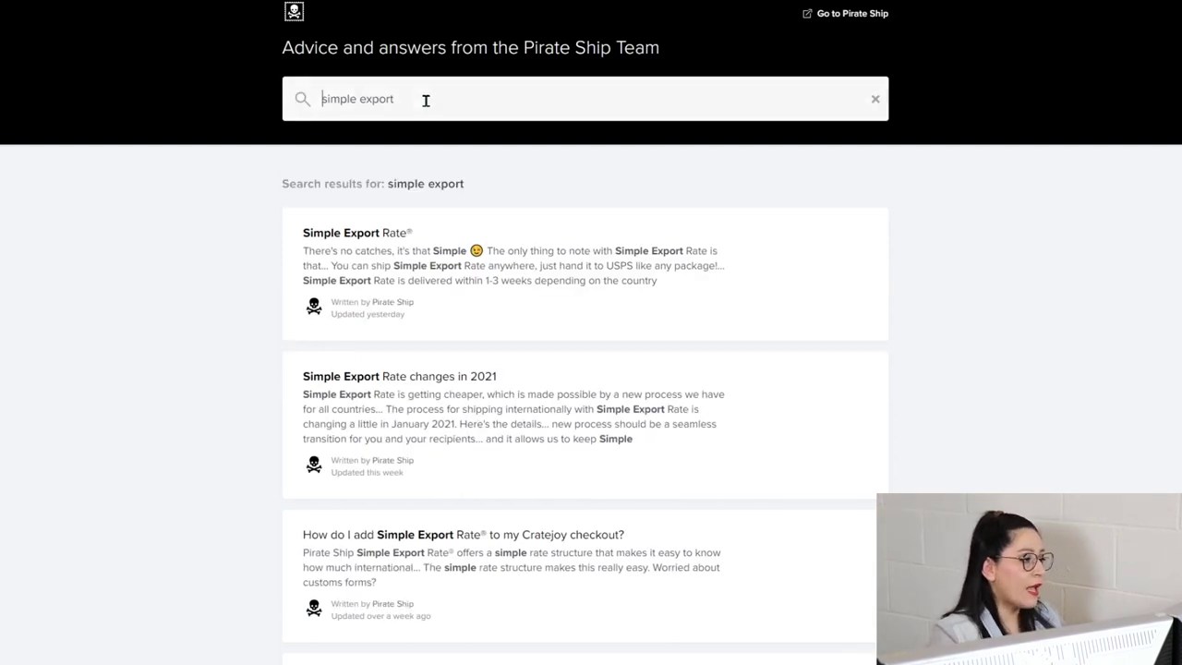
scroll(549, 174, down, 2)
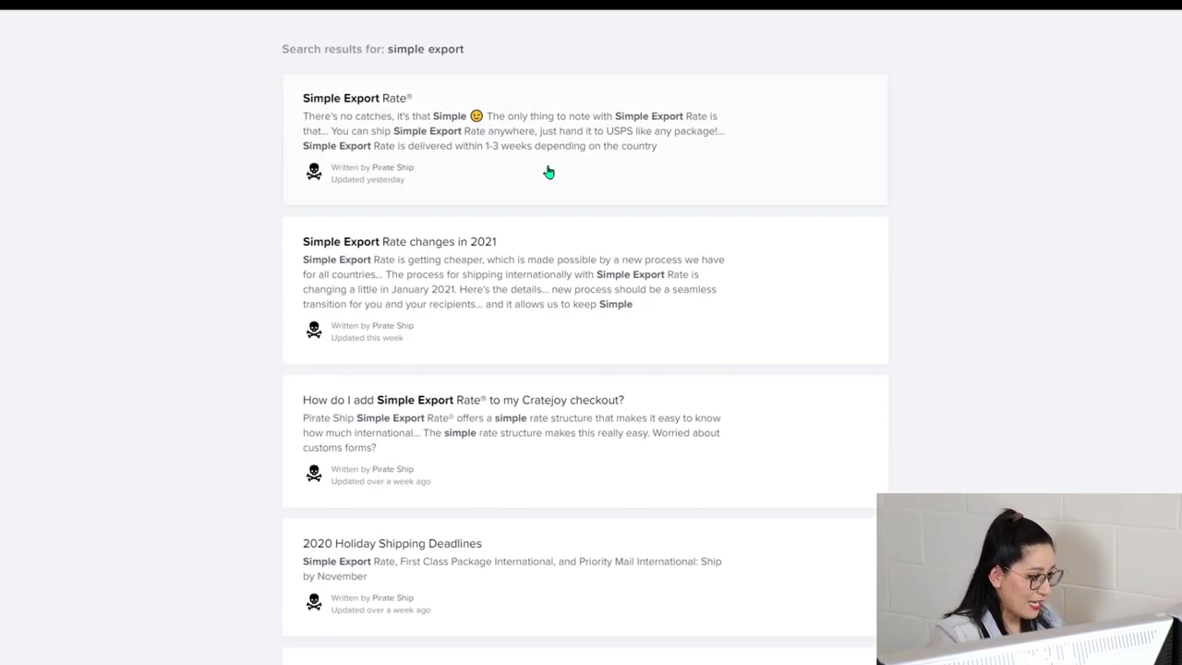
click(345, 99)
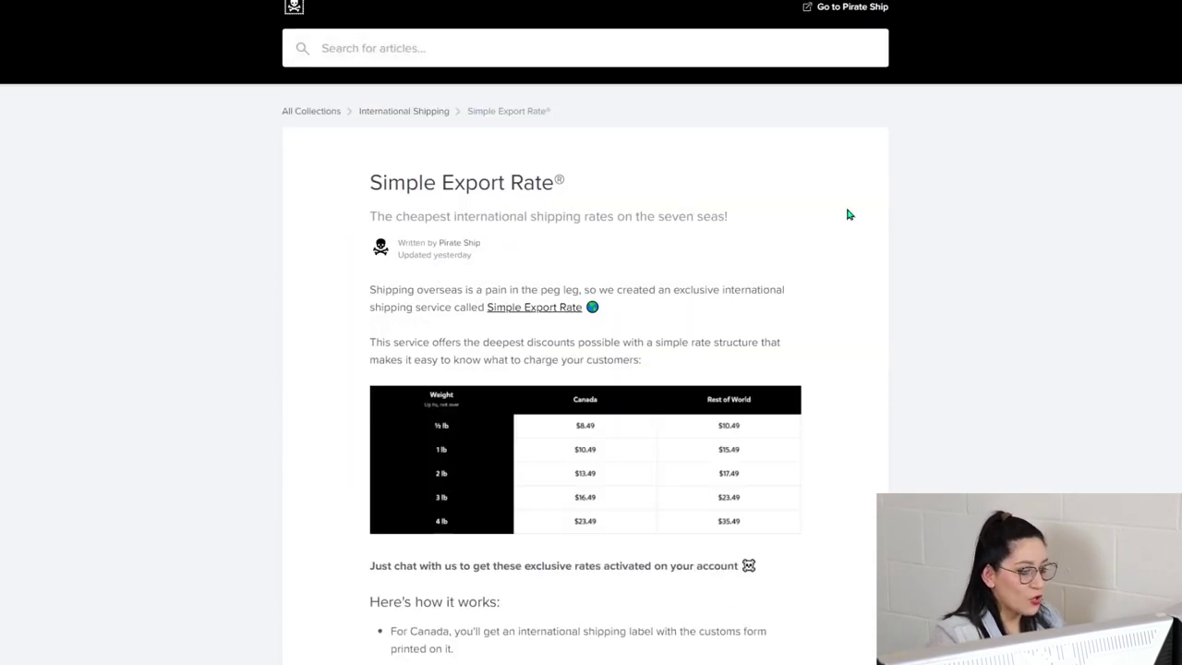
click(370, 48)
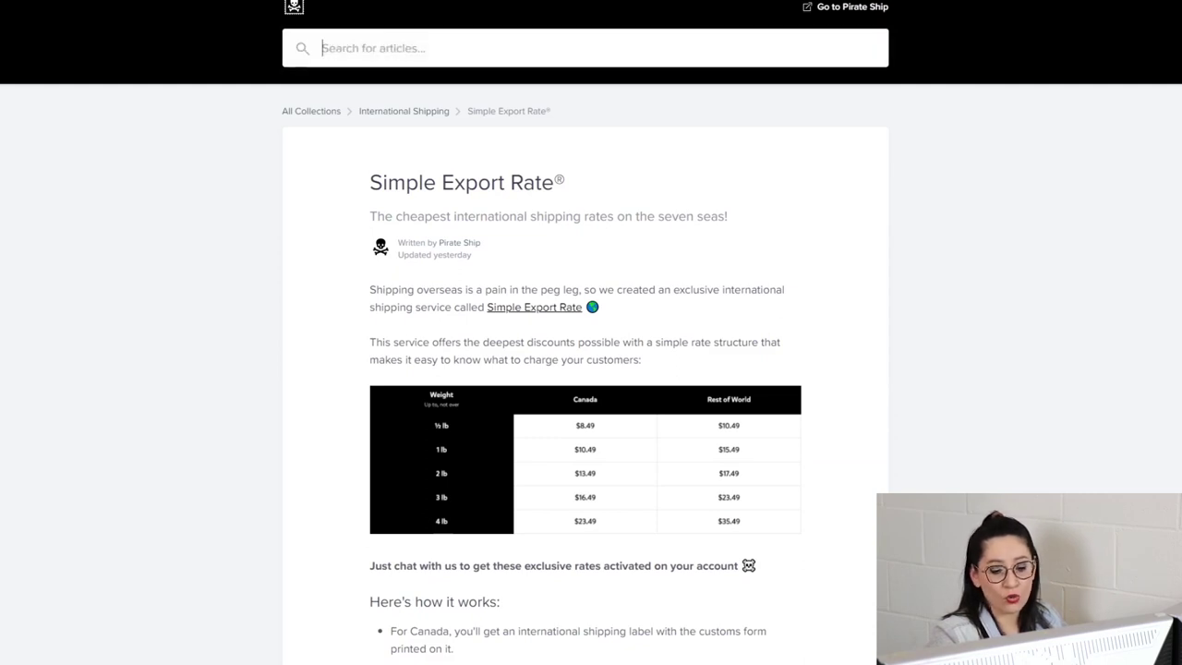